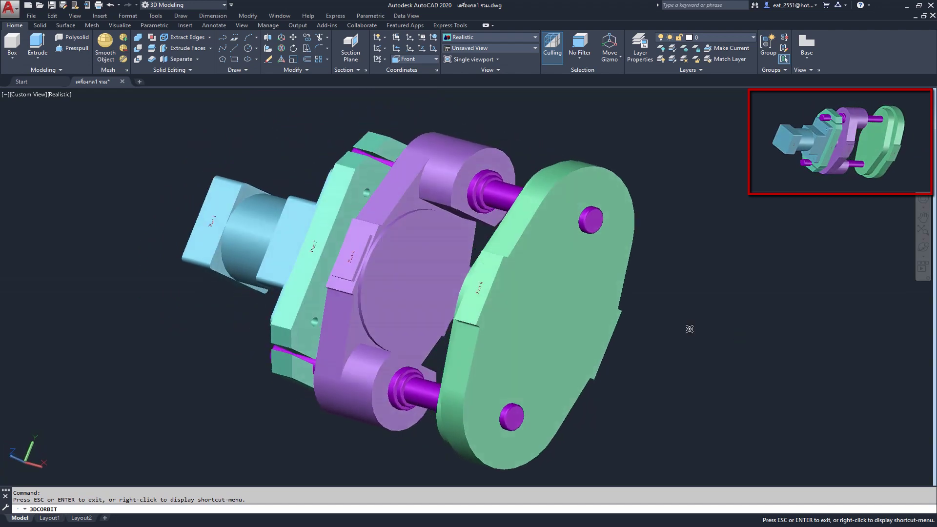
Step: Exit the orbit, set the preset Front view via Top, and check the Layer list
right_click(567, 329)
left_click(585, 335)
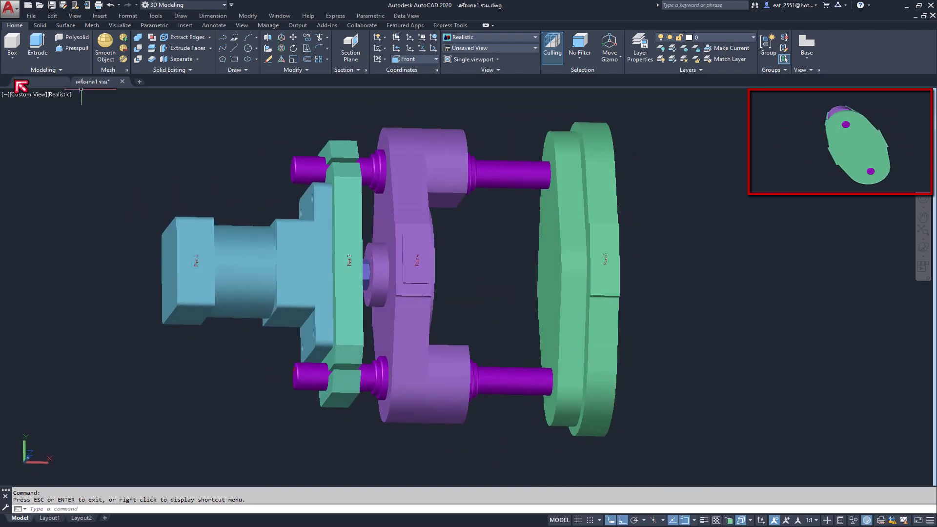
left_click(28, 94)
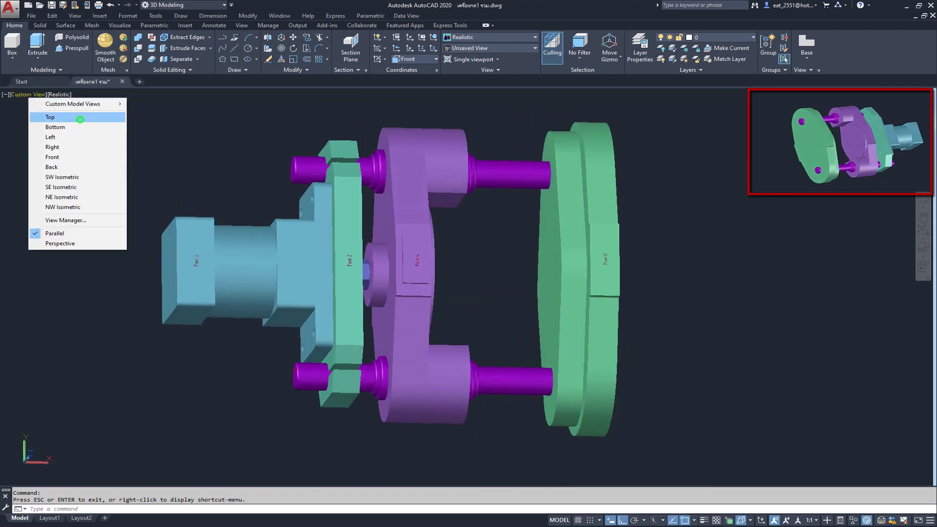
left_click(80, 119)
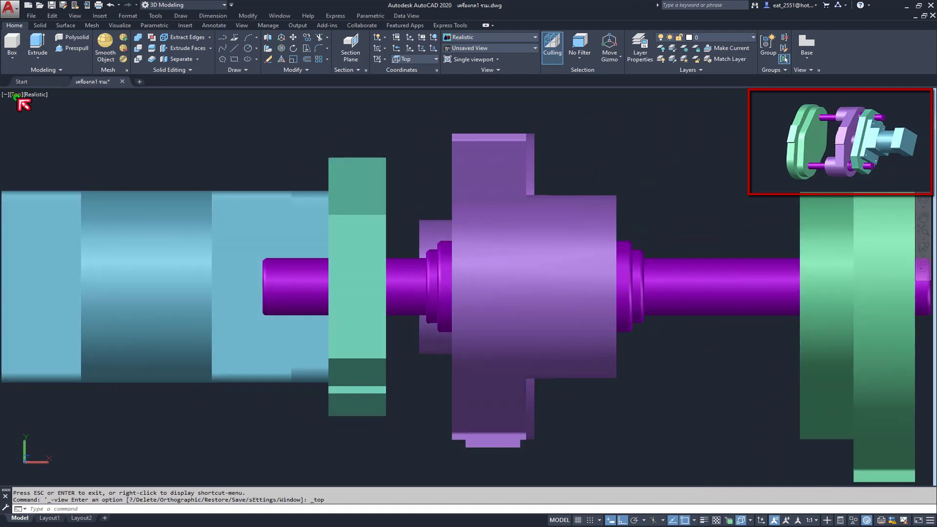
left_click(17, 95)
left_click(64, 157)
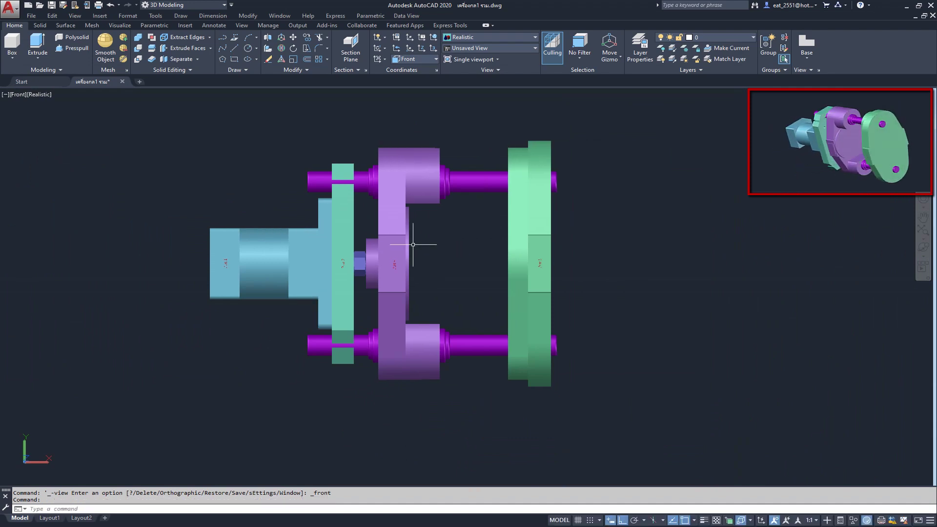
left_click(738, 39)
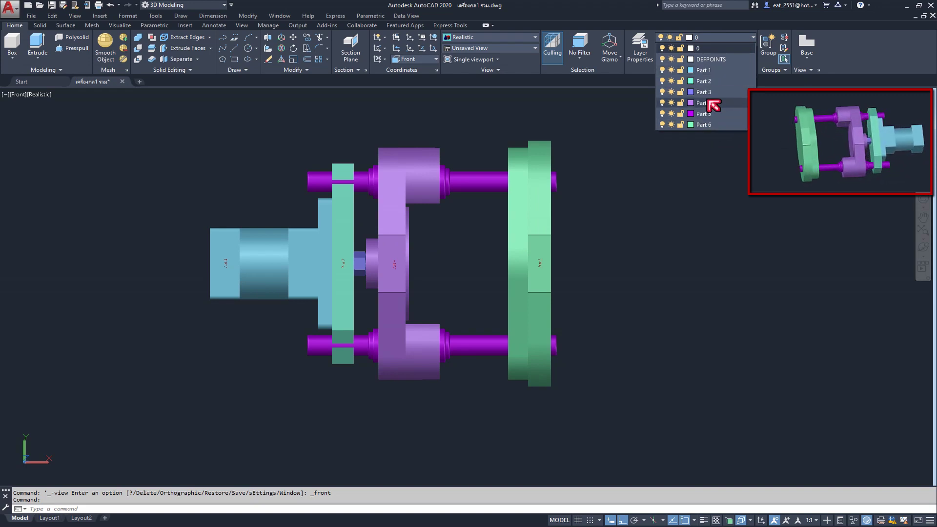
left_click(471, 241)
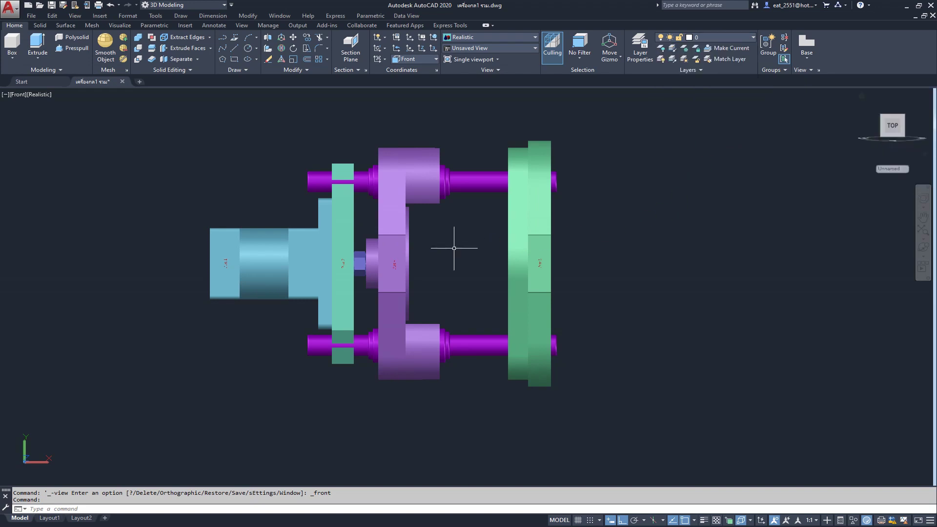
Step: Open Part 1\Part1 3D.dwg, continuing past the foreign DWG warning
middle_click_drag(453, 252, 448, 246)
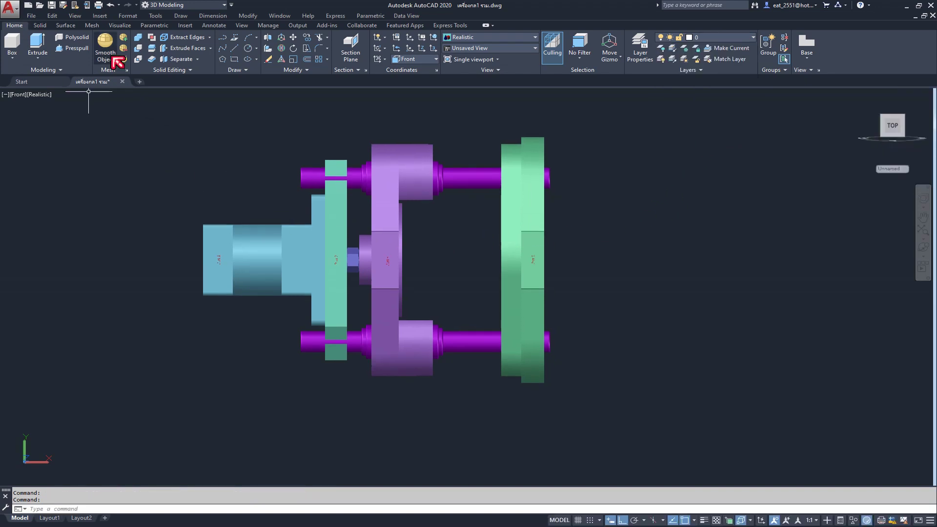
key("ctrl+o")
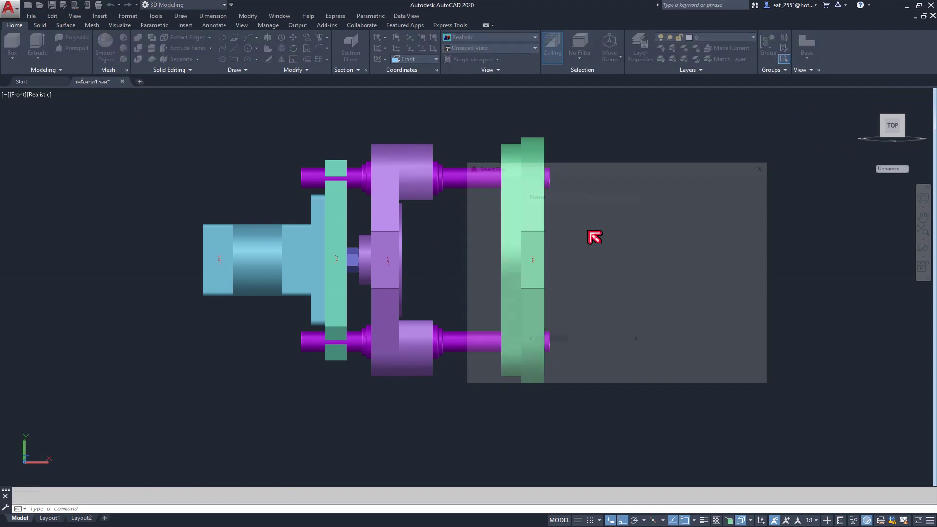
double_click(573, 204)
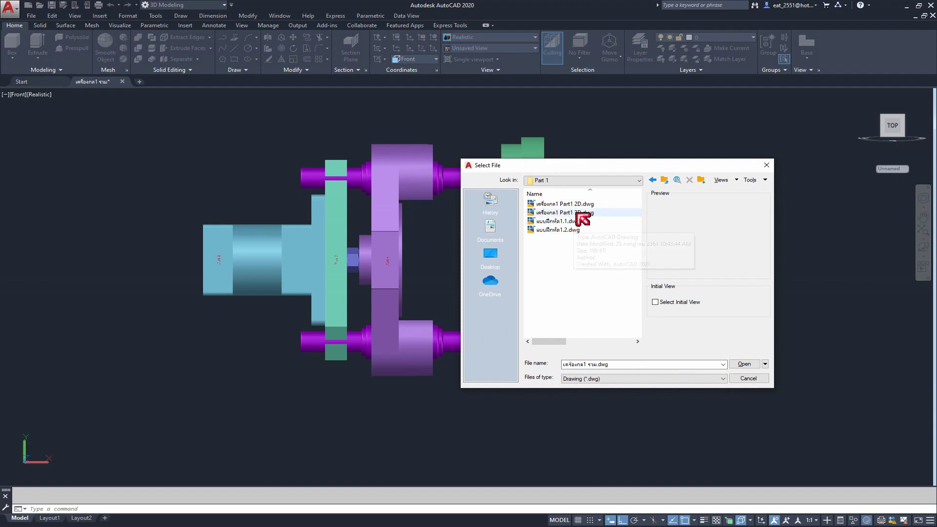
left_click(578, 214)
left_click(573, 204)
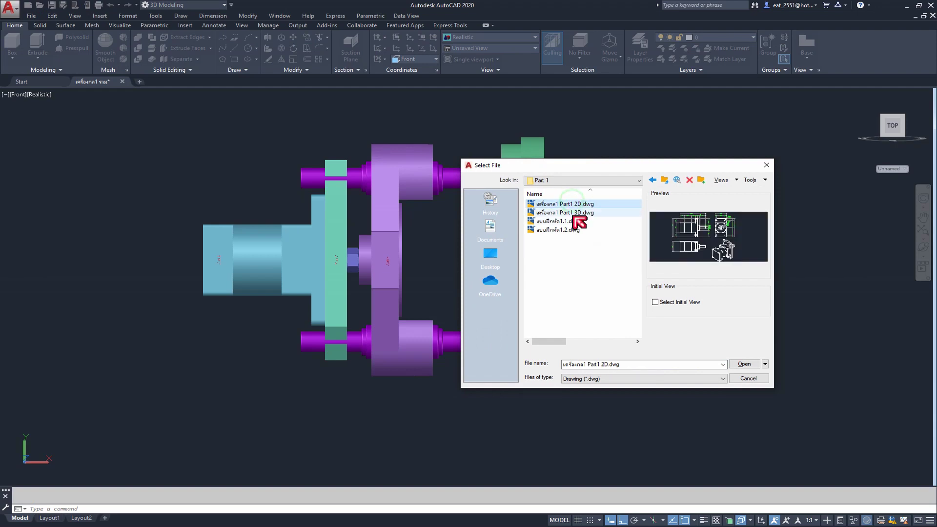
left_click(575, 214)
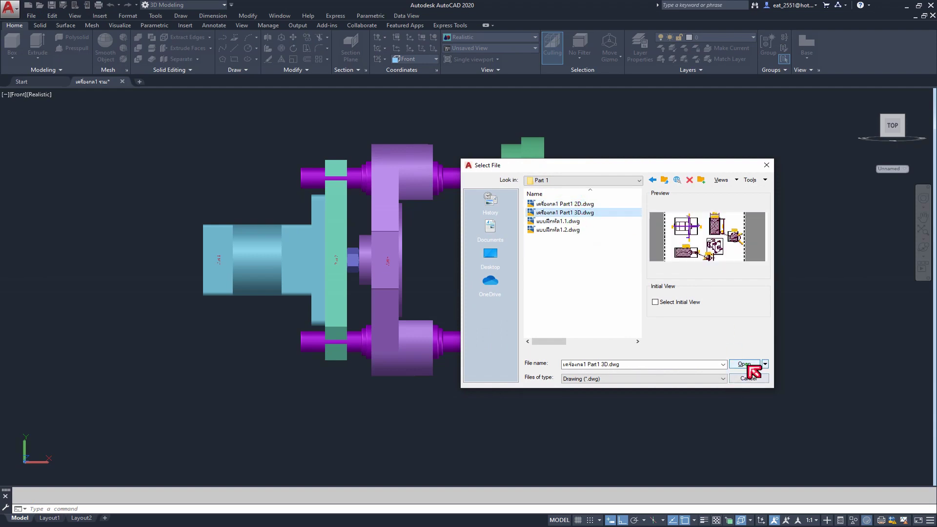
left_click(747, 365)
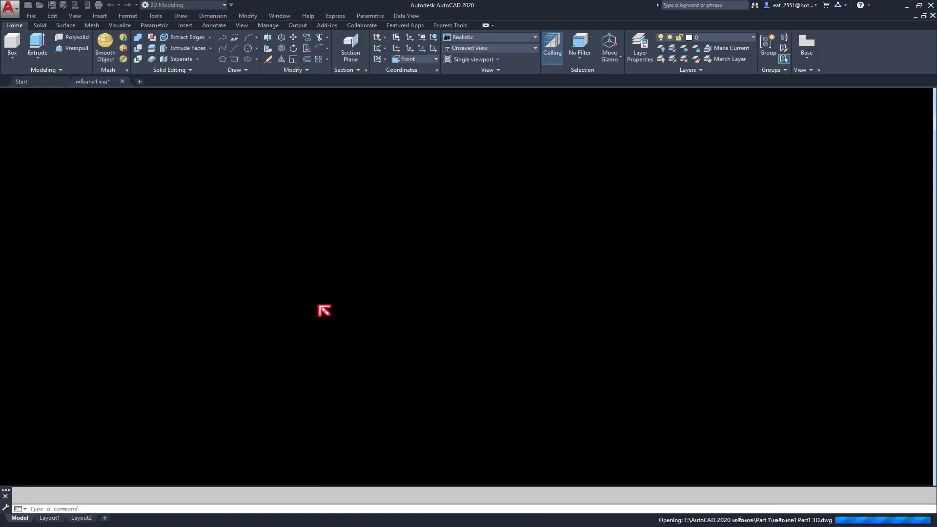
left_click(418, 249)
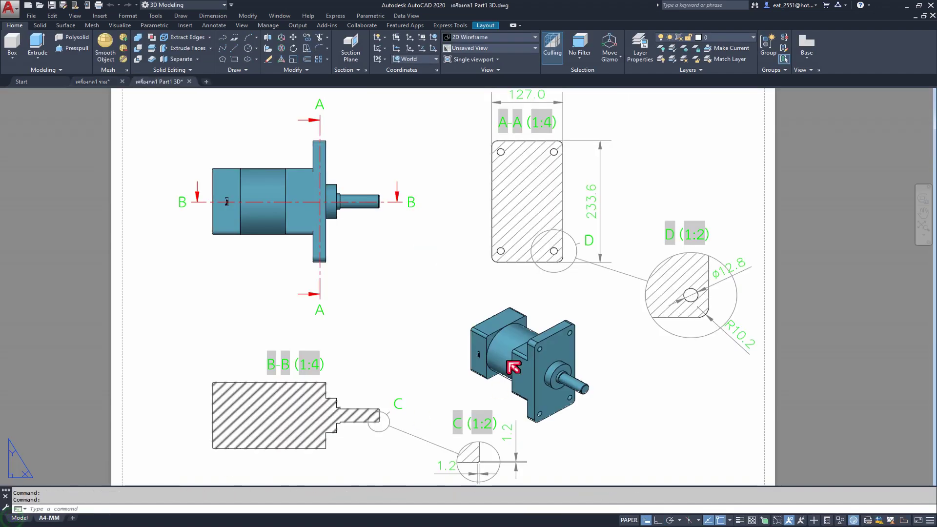
Step: Switch Part1 3D to model space, recentre its model, and start opening the next file
key("ctrl+Page_Up")
scroll(480, 293, "down", 3)
middle_click_drag(492, 298, 402, 279)
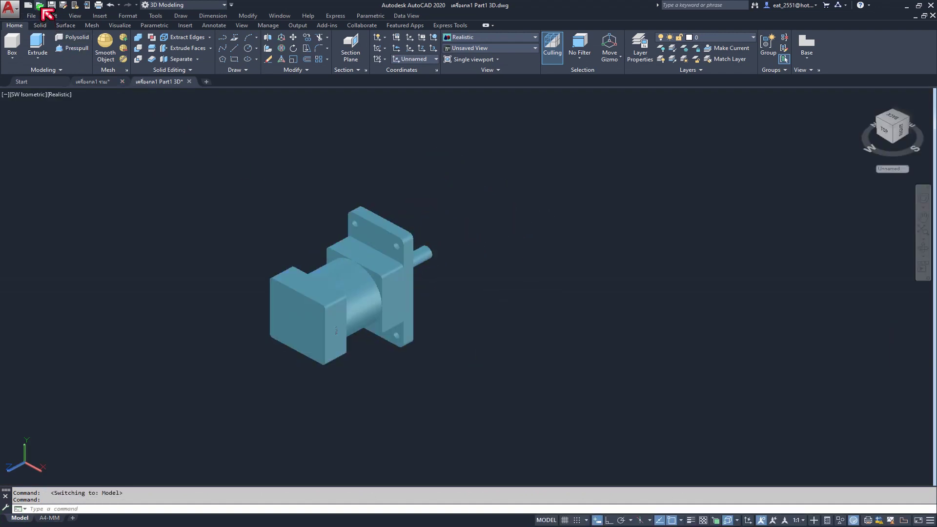
key("ctrl+o")
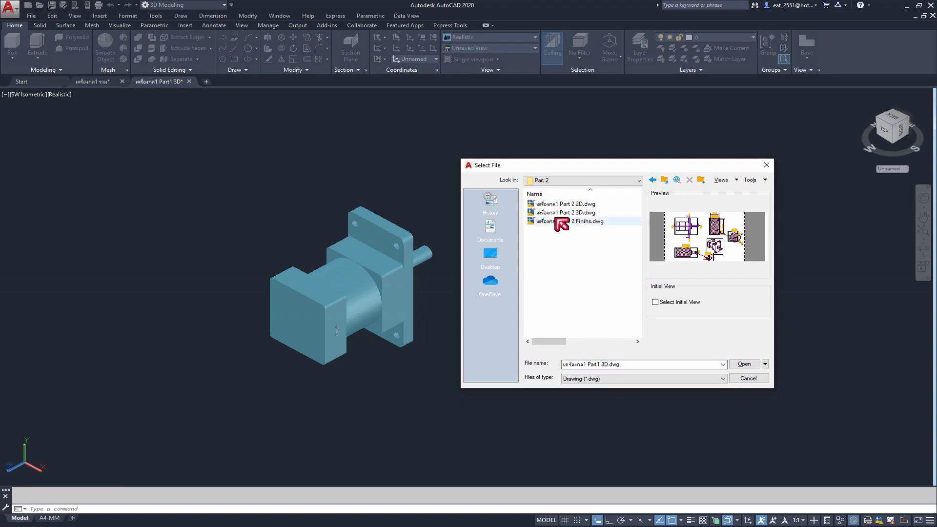
Step: Open Part 2 3D.dwg, continuing past the foreign DWG warning
left_click(556, 213)
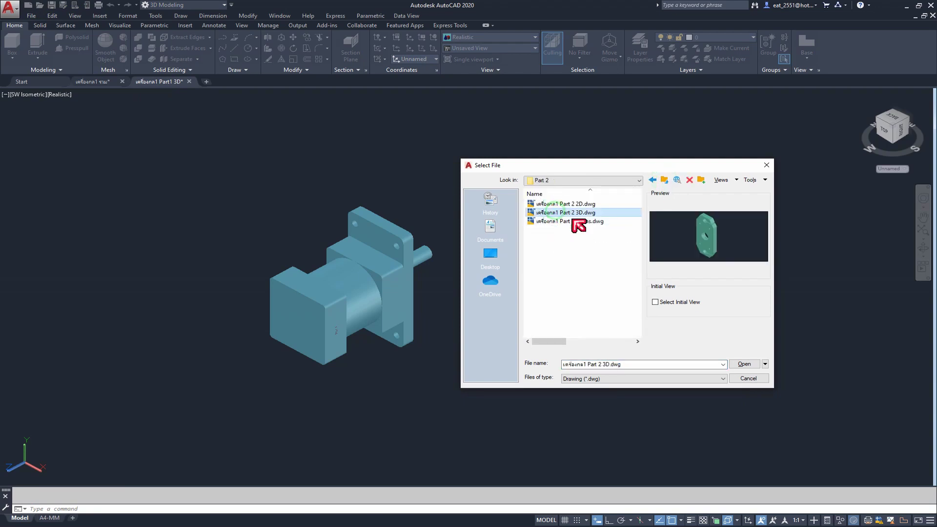
left_click(743, 364)
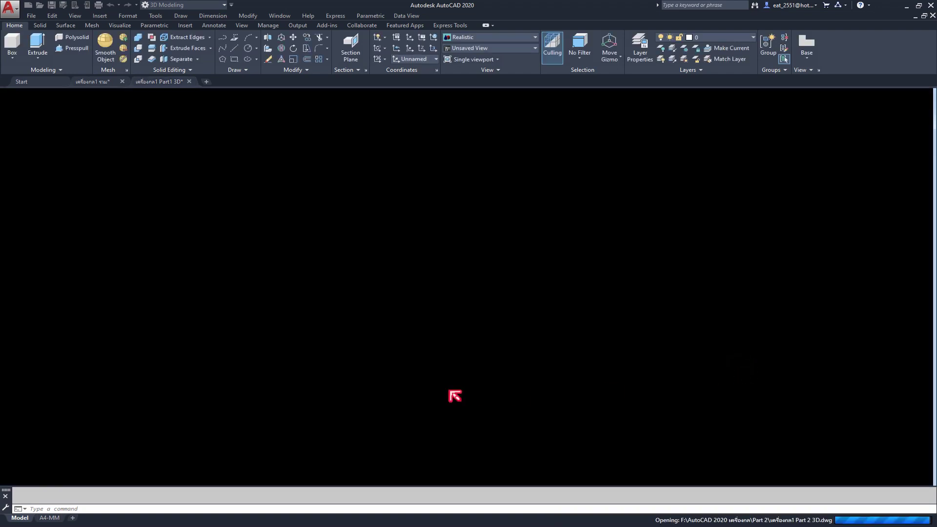
left_click(424, 250)
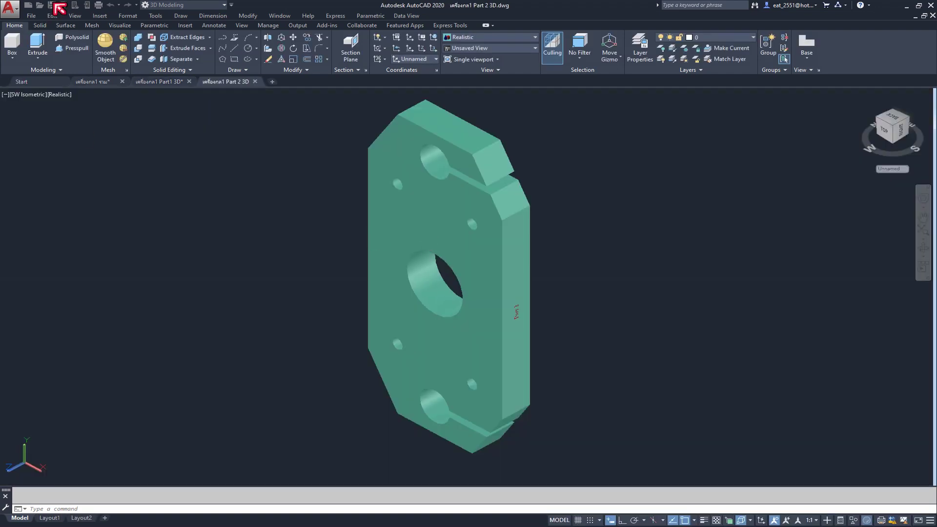
Step: Open Part 3 3D.dwg from the Part 3 folder, showing the hex nut
left_click(43, 6)
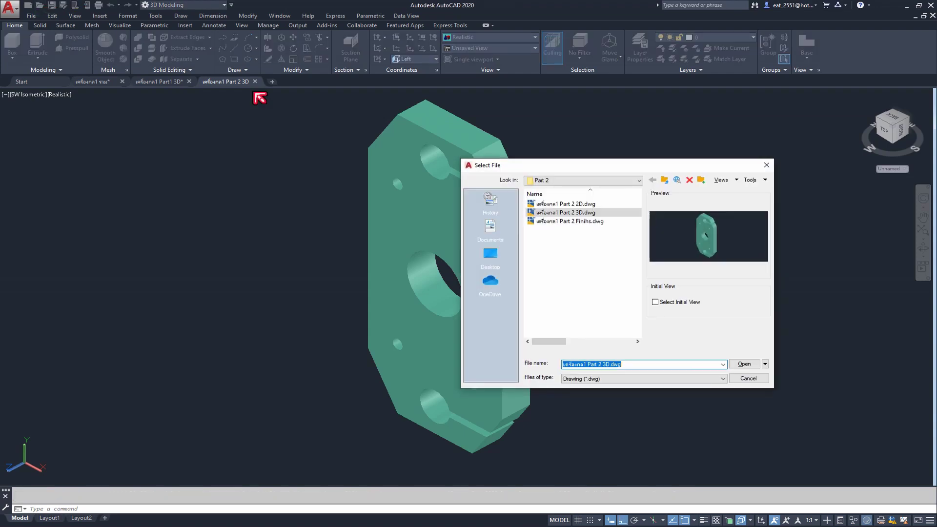
left_click(665, 181)
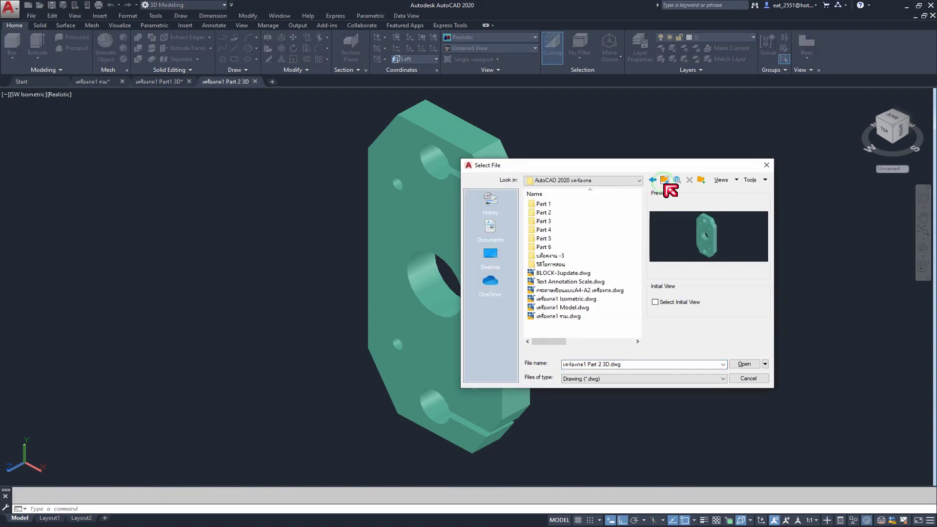
double_click(558, 222)
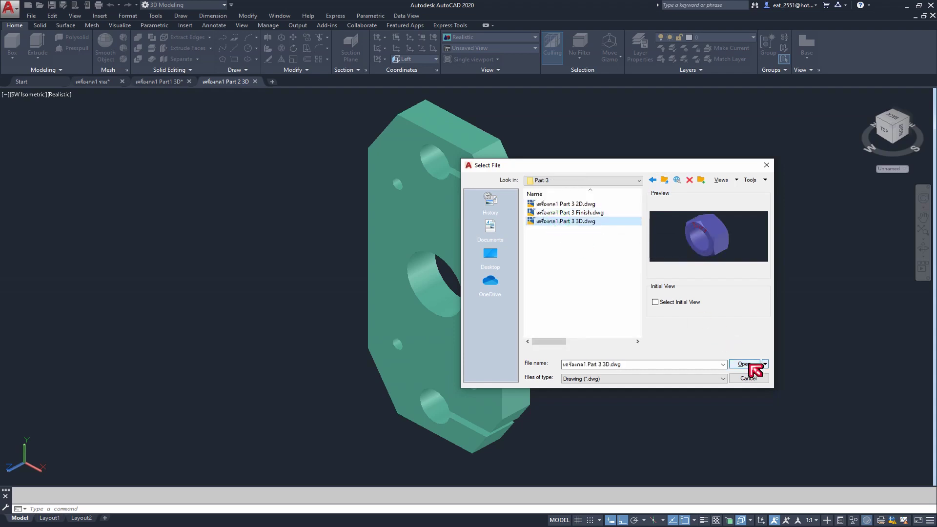
left_click(747, 365)
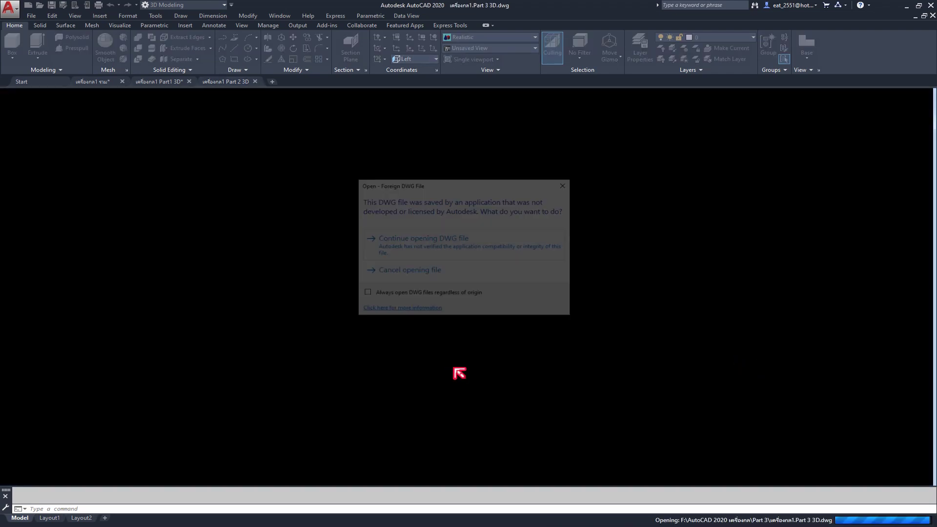
left_click(410, 250)
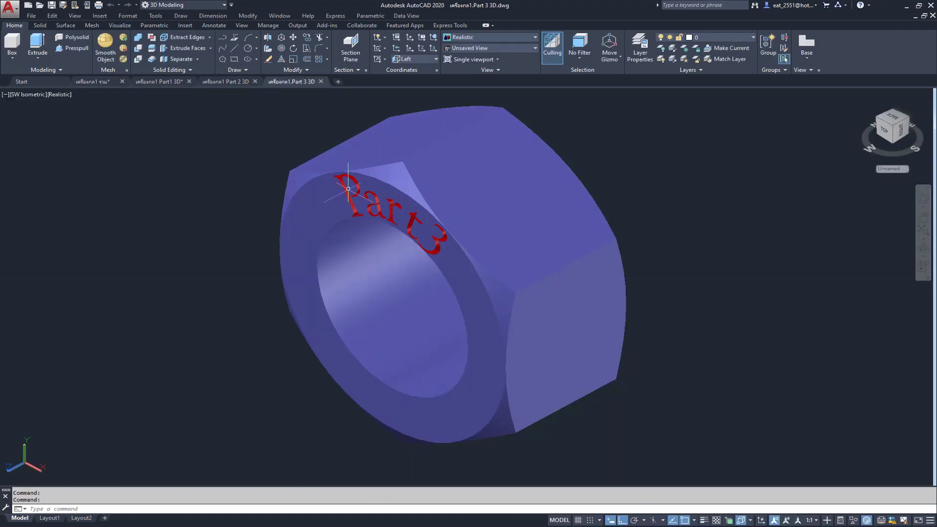
middle_click_drag(430, 227, 440, 234)
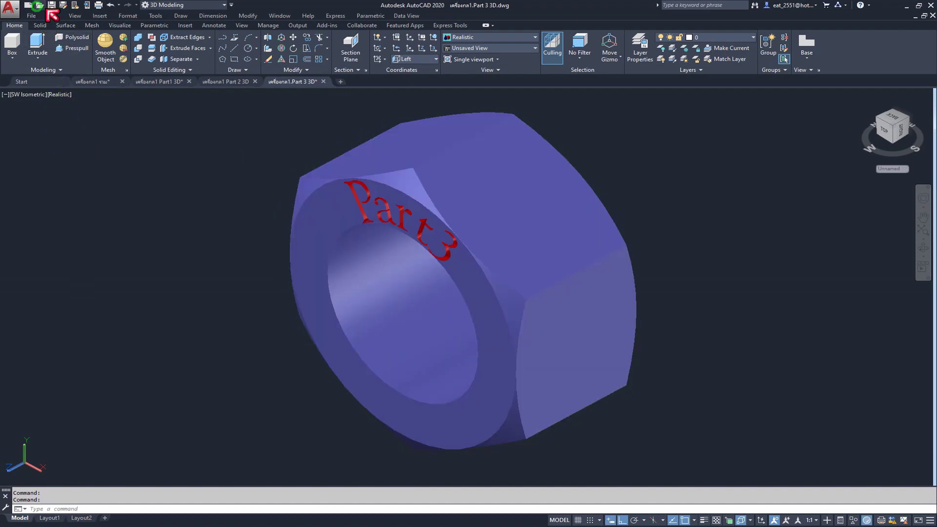
Step: Open the Part 4 drawing of the purple bracket, continuing past the foreign DWG warning
left_click(39, 6)
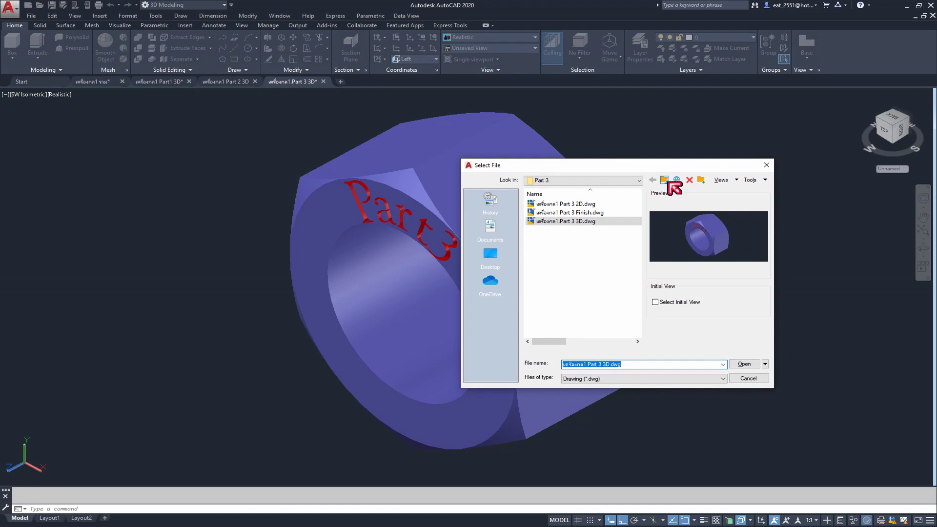
double_click(556, 231)
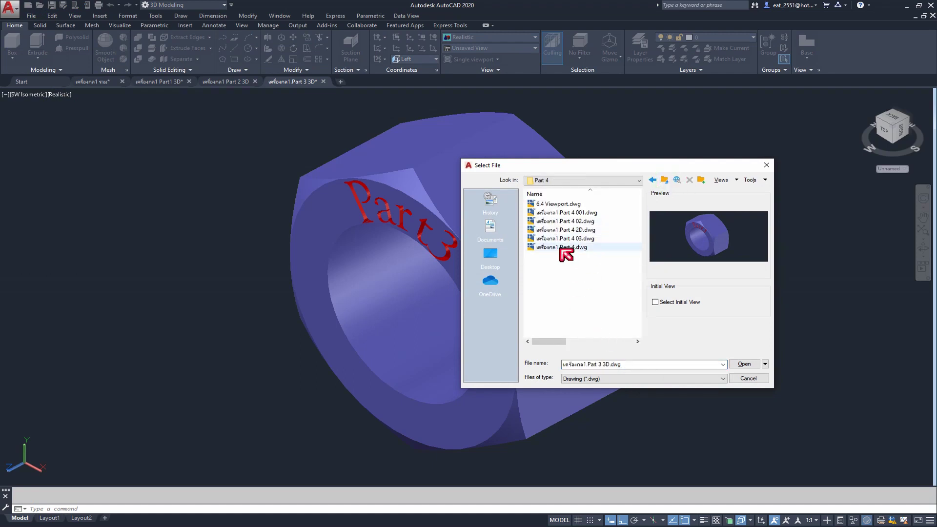
left_click(571, 240)
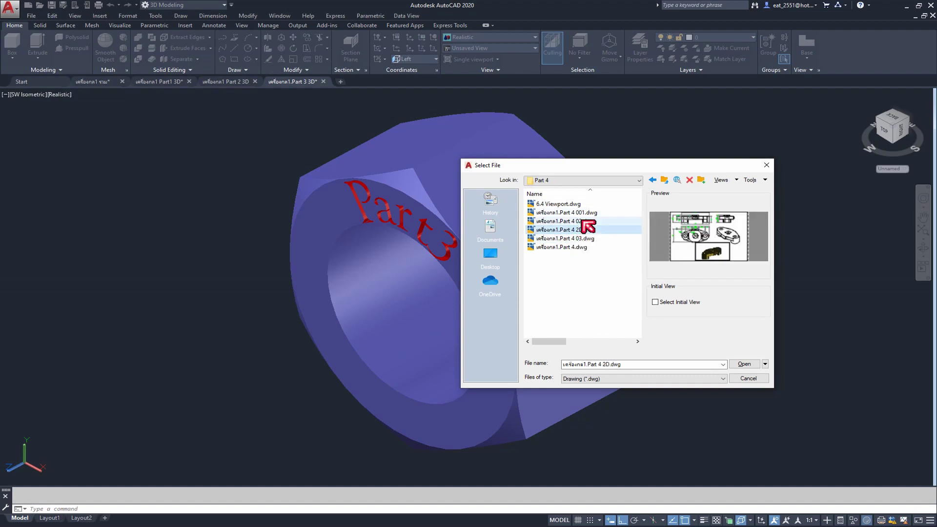
left_click(583, 221)
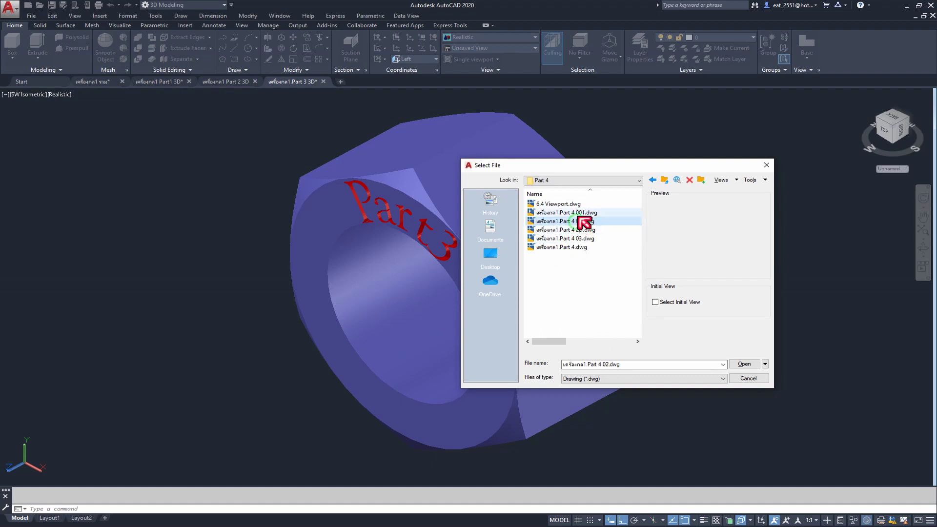
left_click(562, 204)
left_click(564, 213)
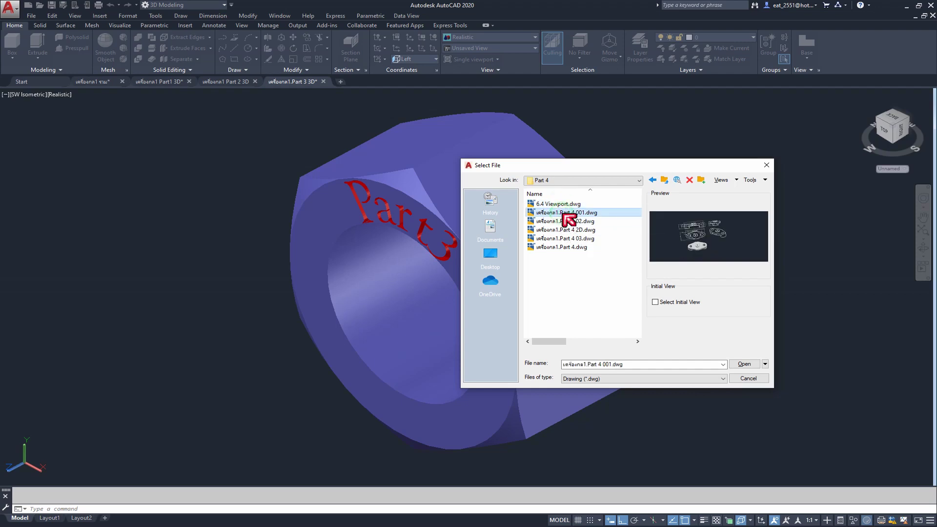
left_click(563, 247)
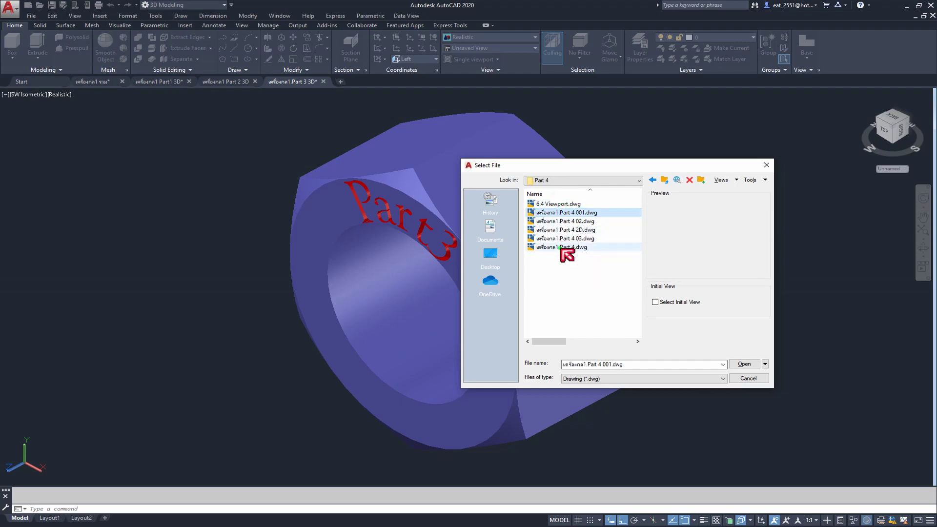
left_click(744, 364)
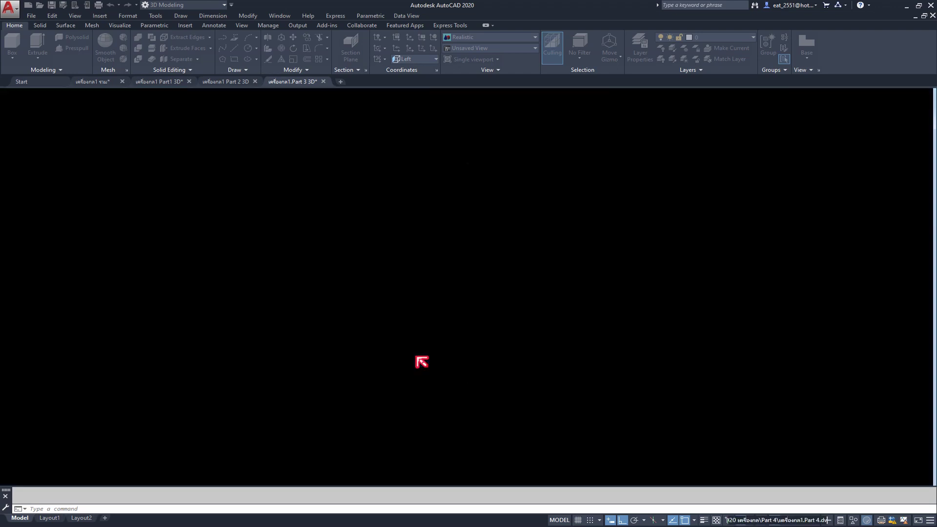
left_click(429, 241)
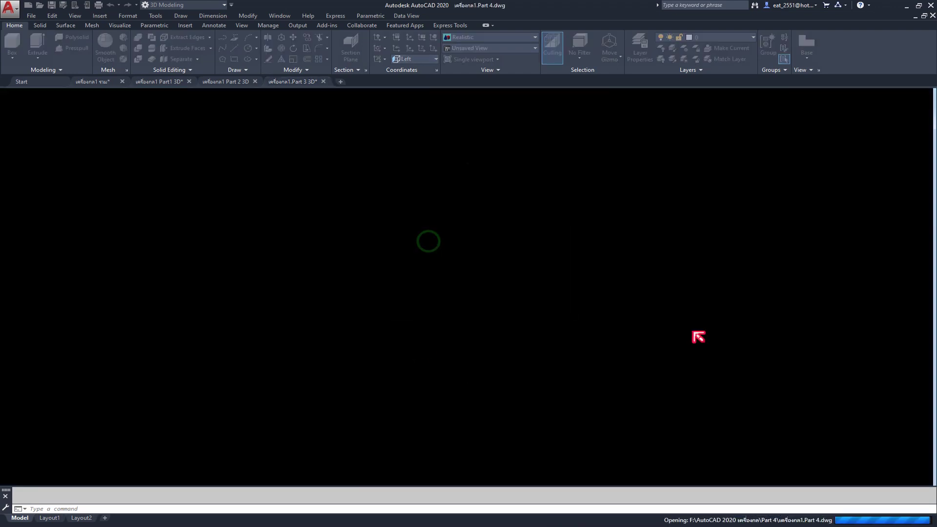
Step: Zoom and pan to frame the purple Part 4 bracket
scroll(517, 338, "up", 2)
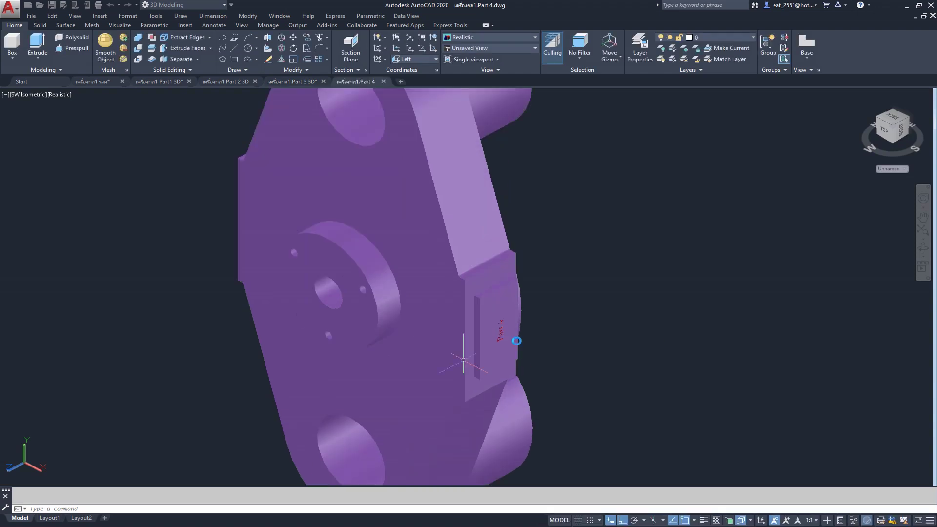
scroll(511, 315, "down", 3)
scroll(517, 313, "down", 1)
scroll(519, 288, "up", 1)
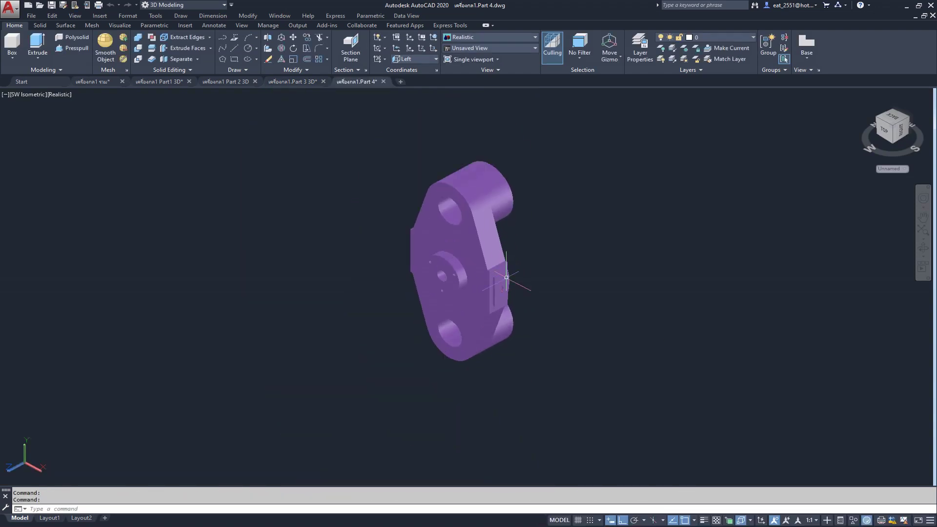
scroll(508, 278, "up", 2)
middle_click_drag(506, 278, 482, 314)
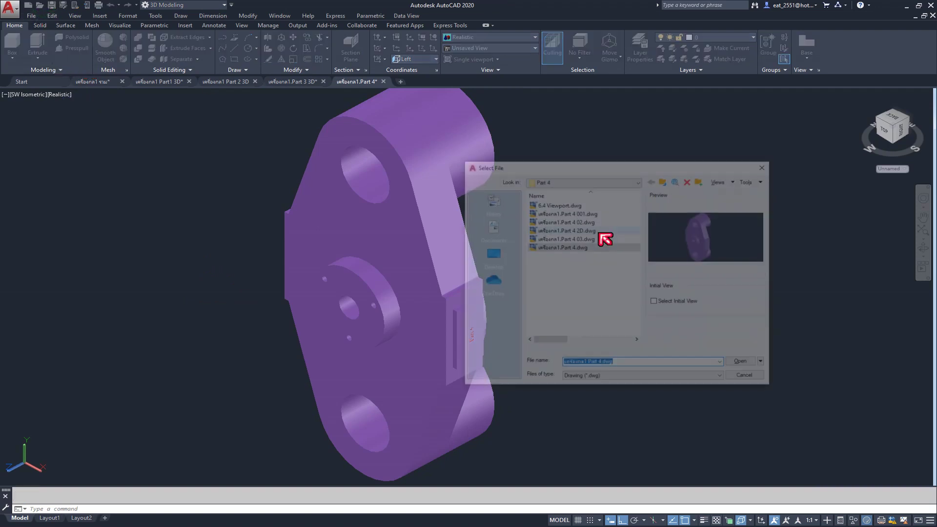
Step: Open Part 5 3D.dwg from the Part 5 folder, continuing past the foreign DWG warning
left_click(665, 179)
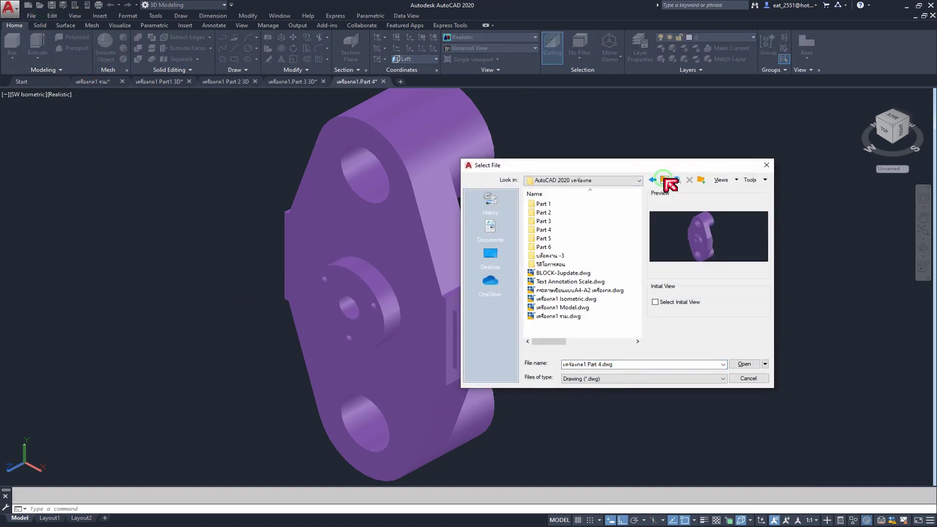
double_click(568, 238)
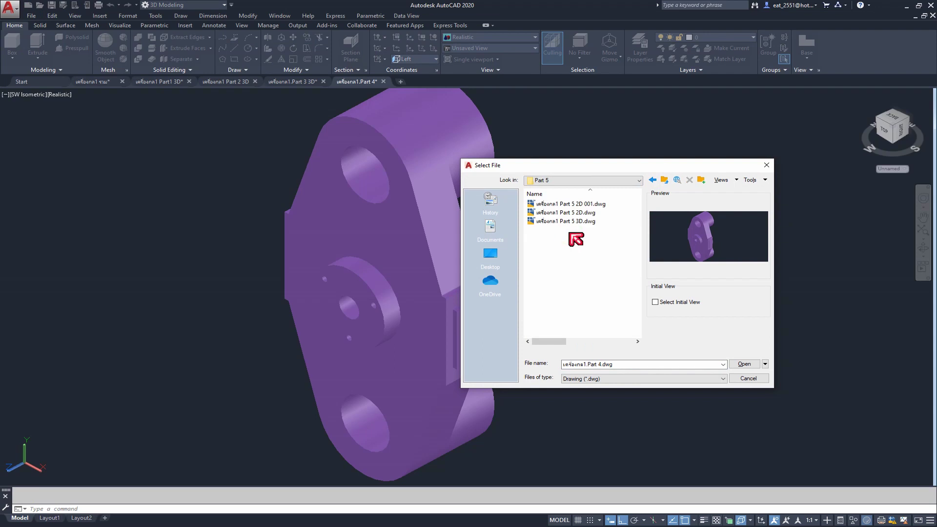
left_click(568, 223)
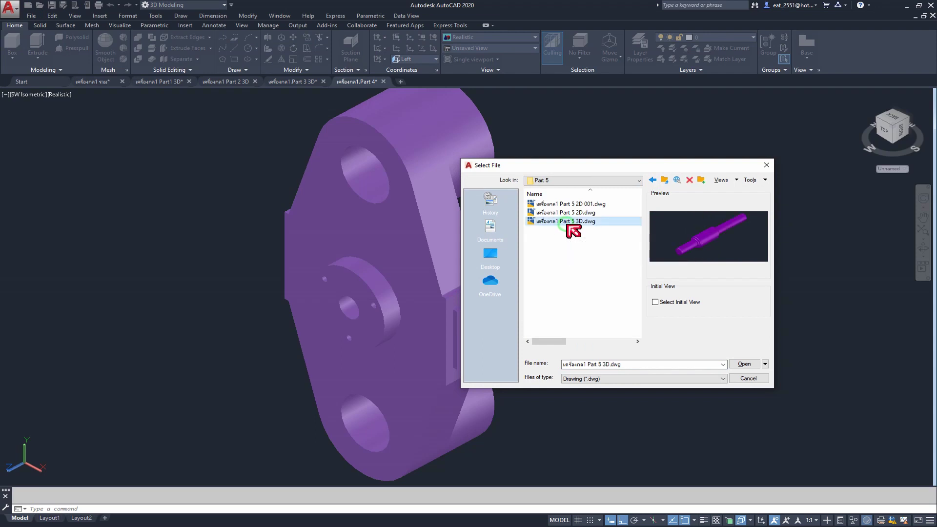
left_click(744, 365)
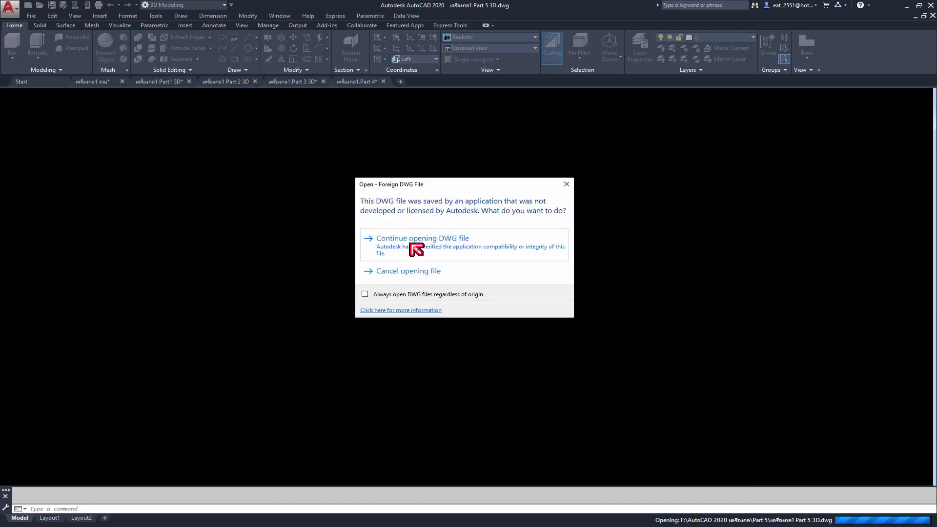
left_click(414, 249)
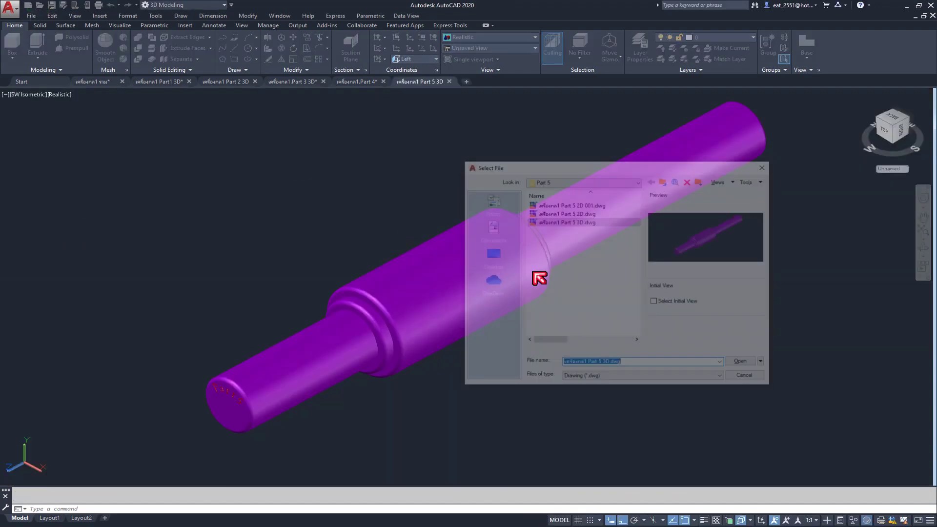
Step: Open Part 6 3D.dwg from the Part 6 folder and centre the green plate
left_click(666, 180)
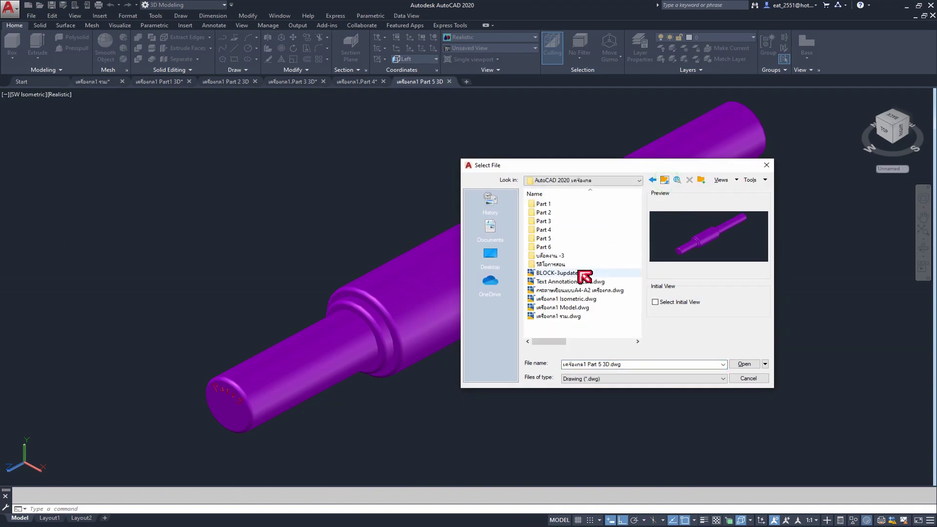
double_click(553, 248)
left_click(569, 222)
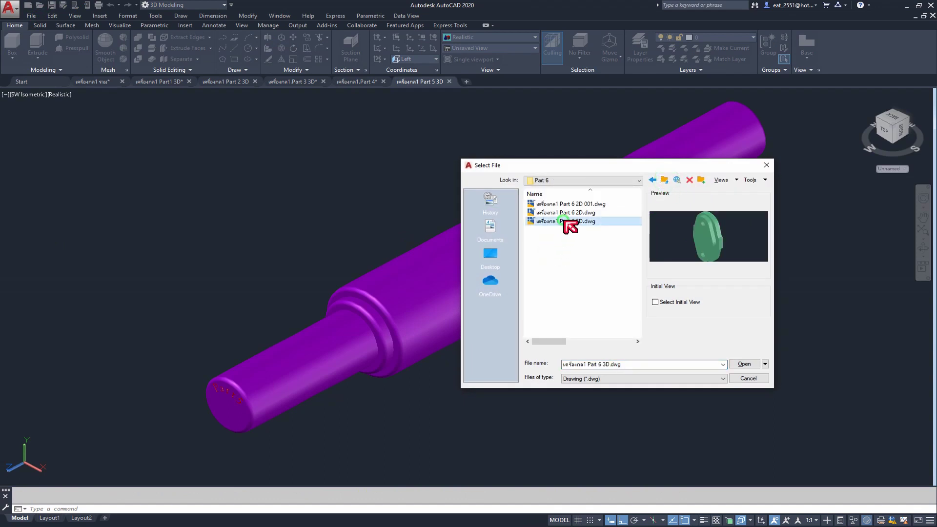
left_click(744, 364)
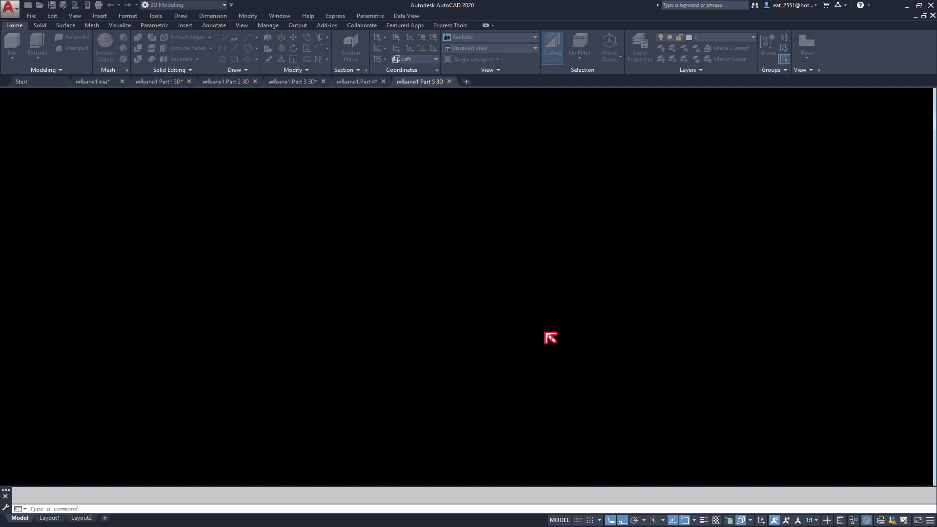
left_click(457, 248)
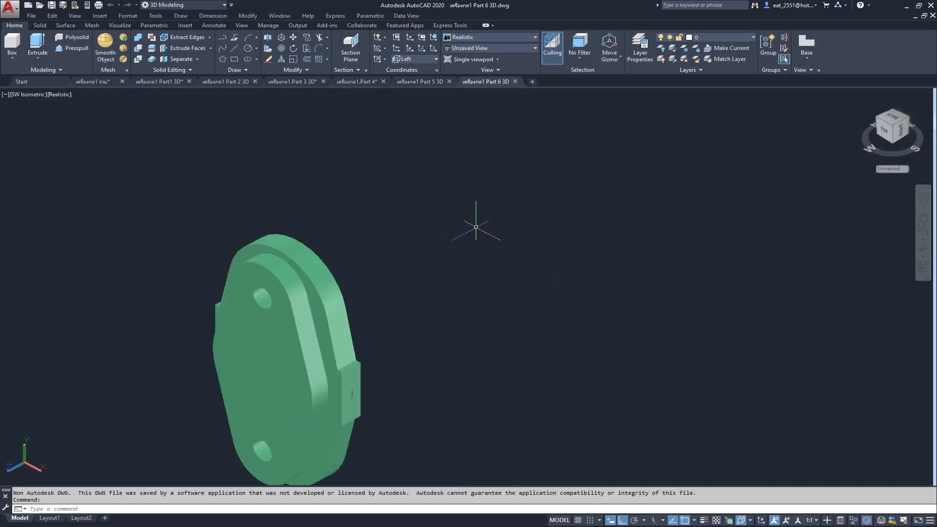
middle_click(518, 268)
middle_click(518, 268)
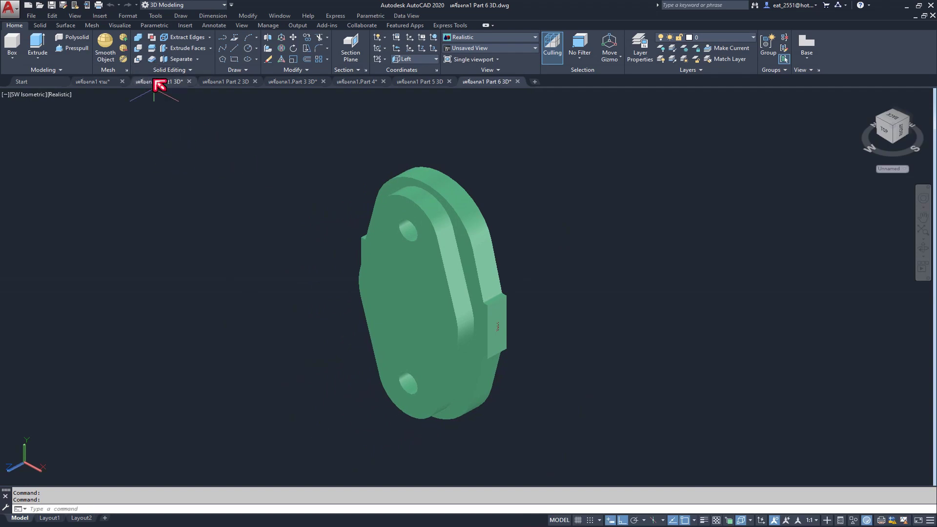
Step: Window-select the whole plate in the Part 2 3D drawing for copying
left_click(155, 82)
middle_click_drag(388, 282, 461, 282)
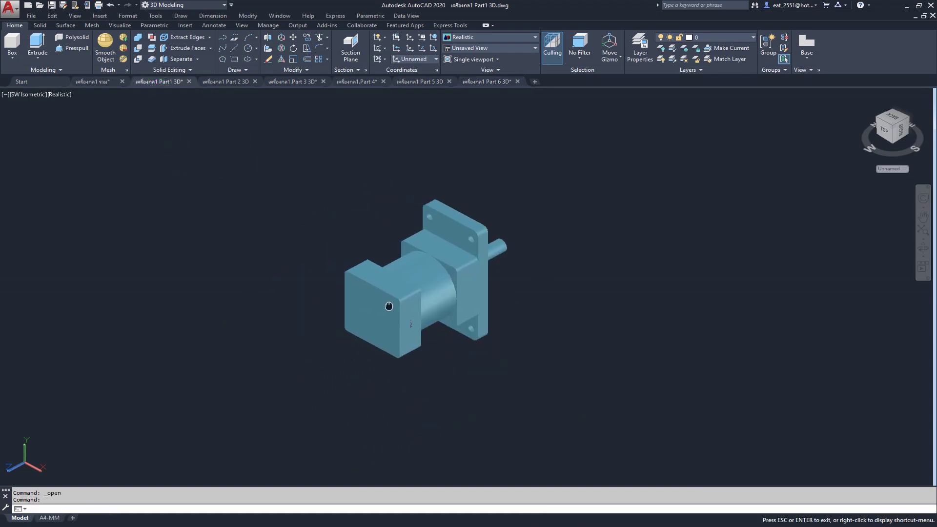
scroll(445, 282, "up", 2)
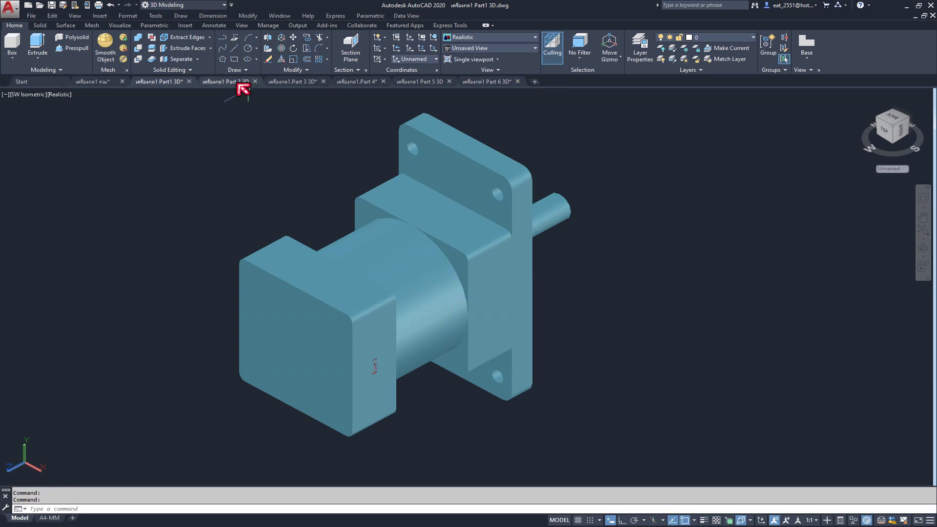
mouse_move(225, 81)
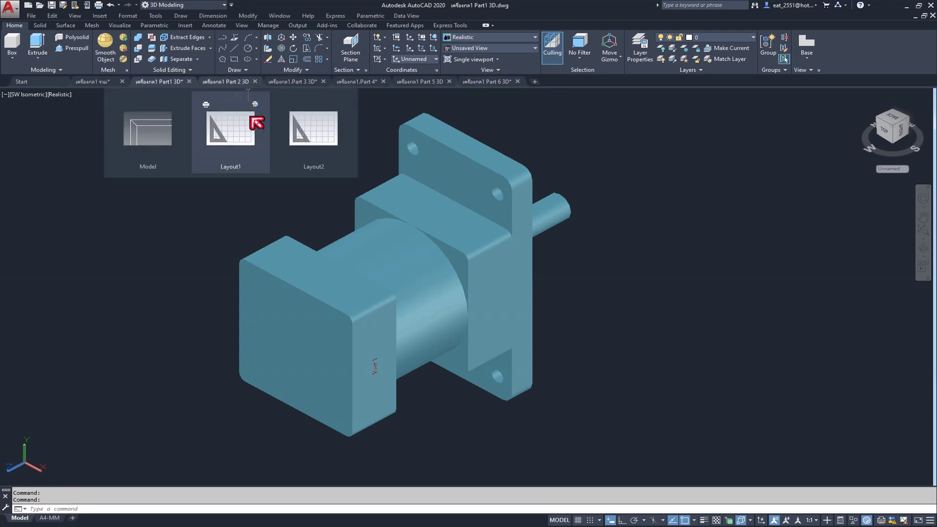
left_click(234, 83)
scroll(530, 227, "down", 2)
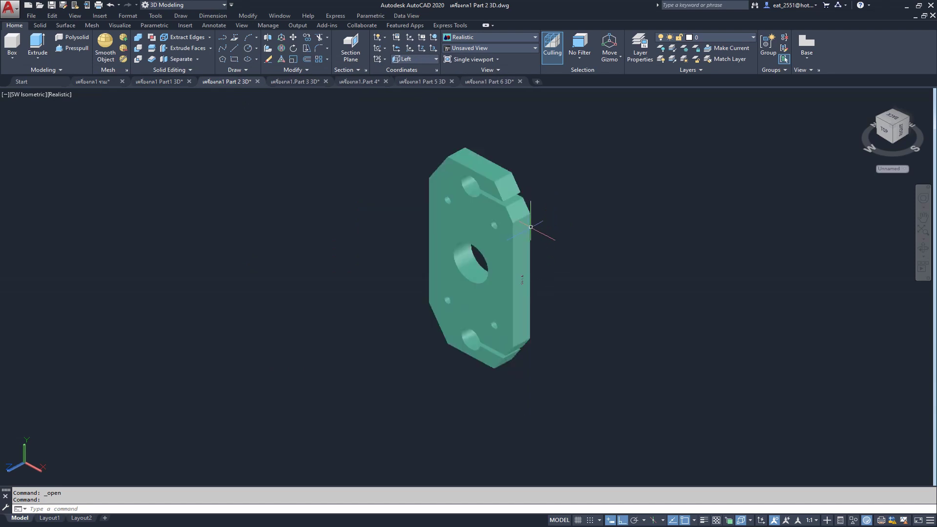
left_click(610, 135)
left_click(365, 368)
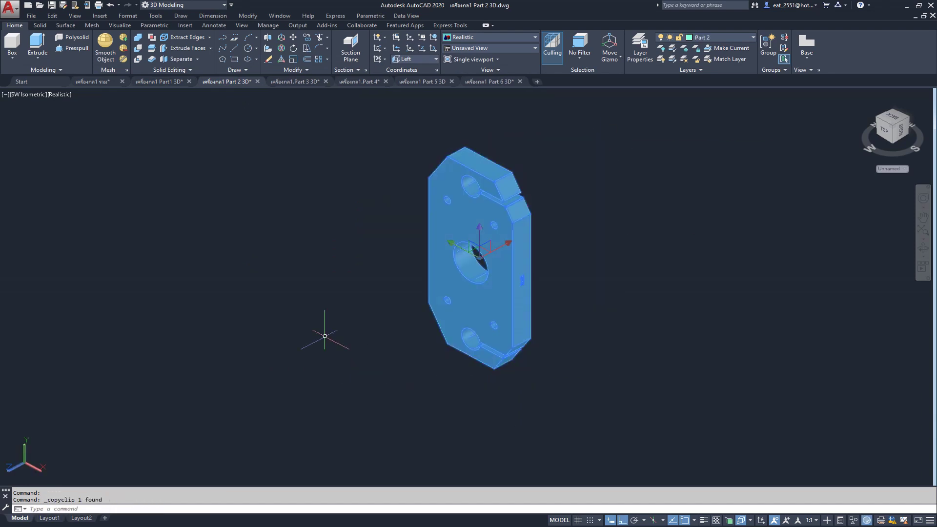
Step: Paste the plate into the Part1 3D drawing and zoom to fit the model
left_click(160, 83)
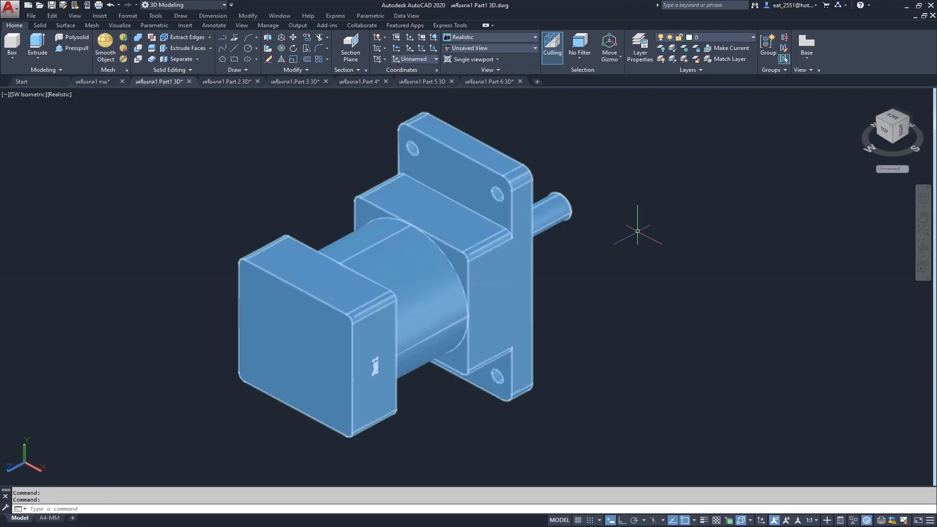
key("ctrl+v")
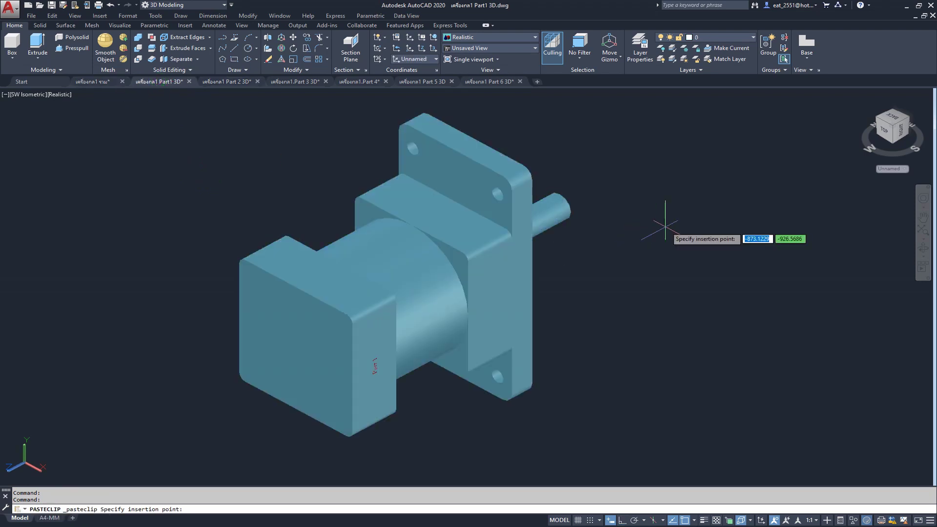
scroll(665, 227, "down", 10)
mouse_move(696, 241)
middle_mouse_down()
mouse_move(538, 241)
mouse_move(482, 257)
middle_mouse_up()
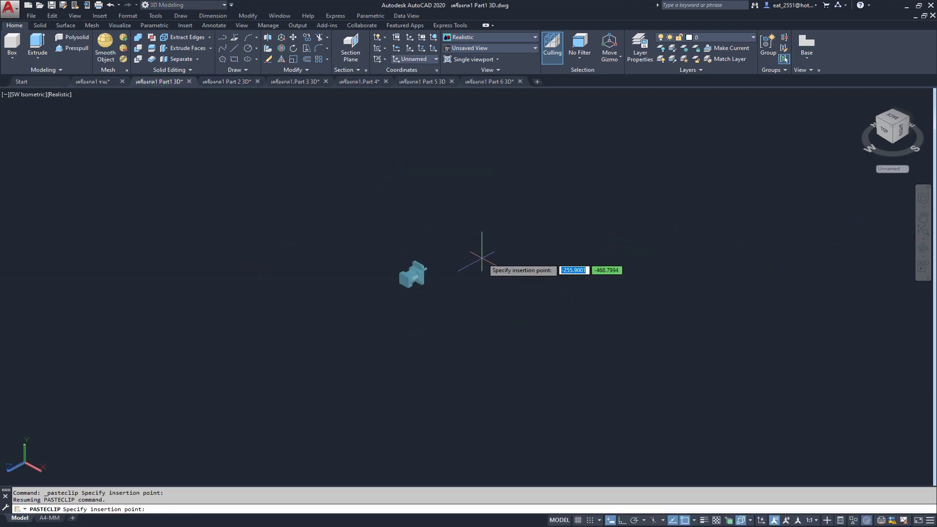
scroll(482, 257, "up", 3)
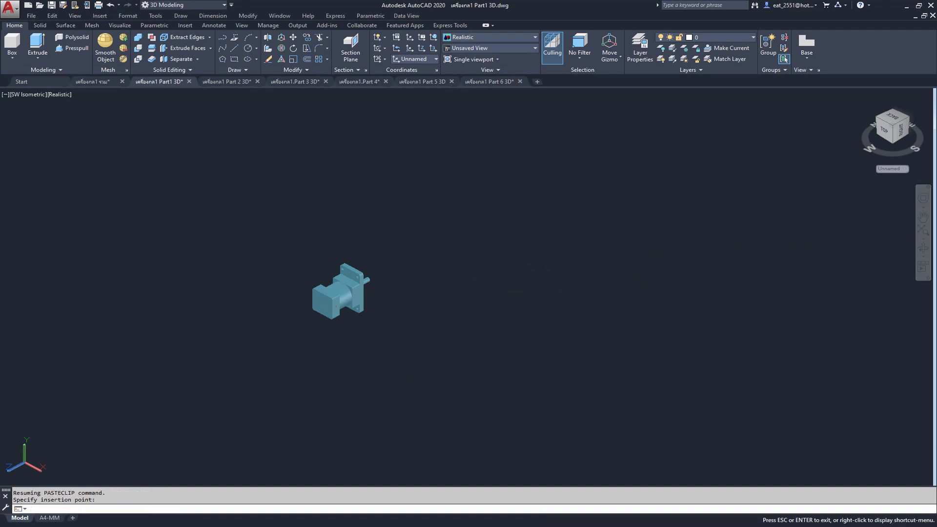
middle_click(489, 265)
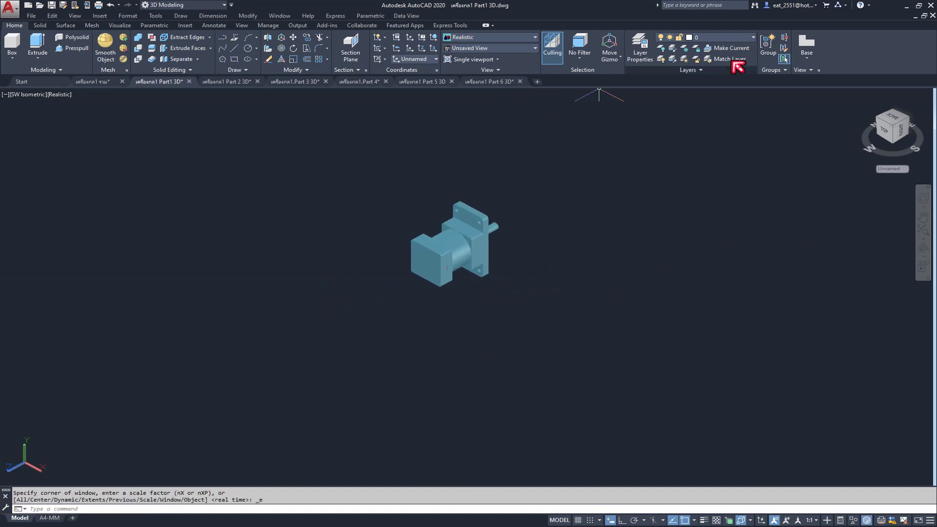
Step: Turn on the Part 2, Part 3, Part 5 and Part 6 layers
left_click(752, 37)
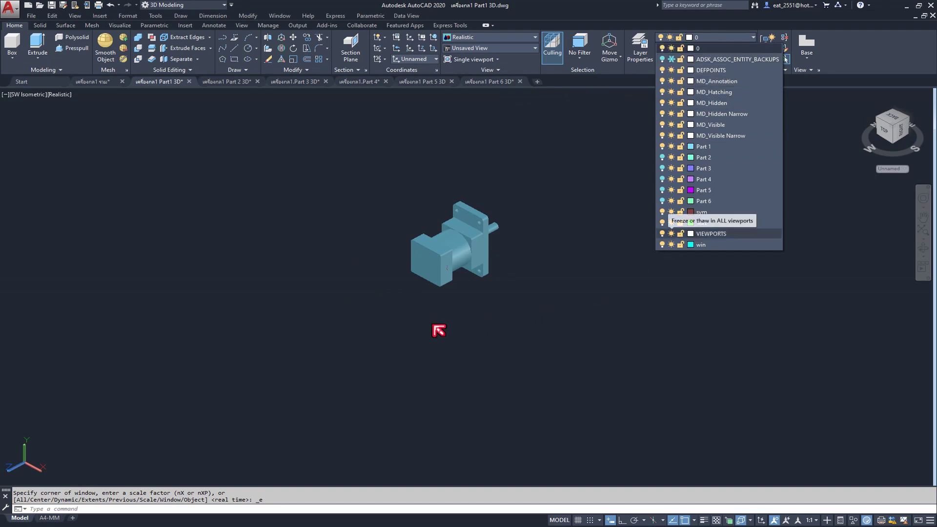
left_click(610, 213)
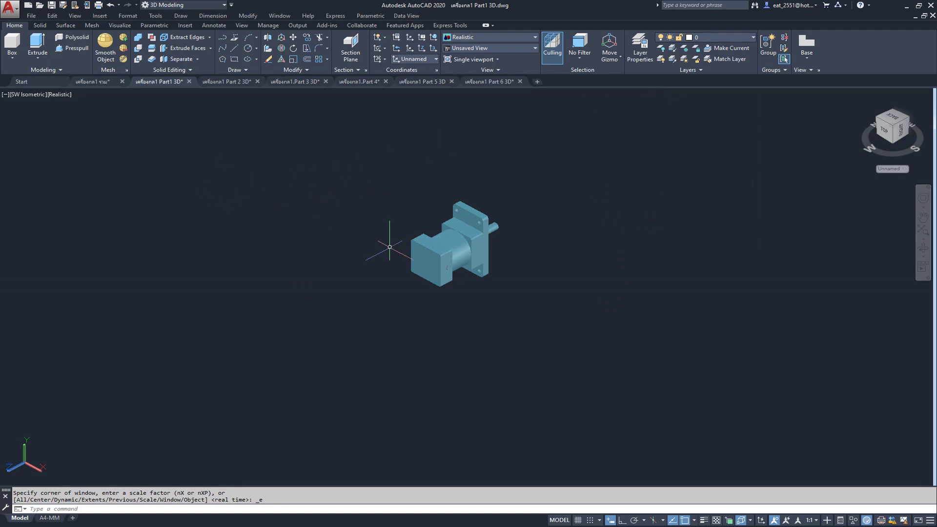
left_click(725, 36)
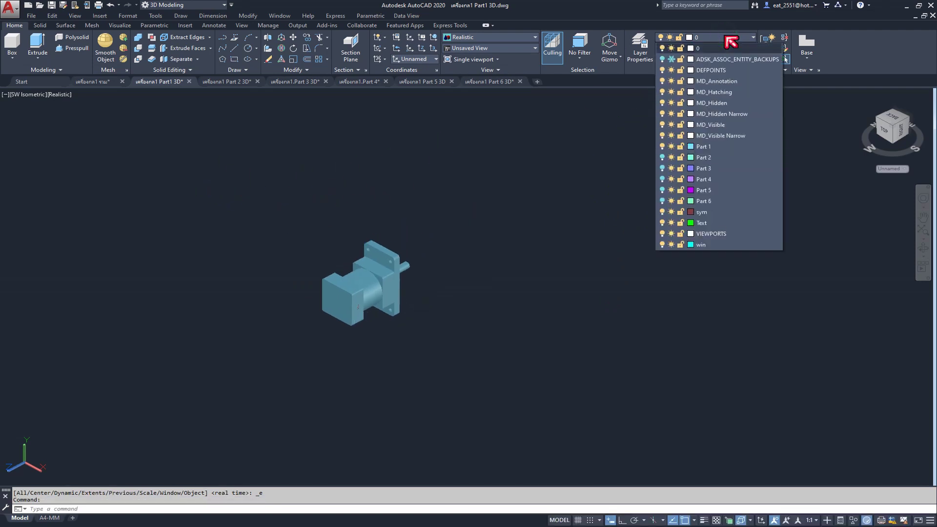
left_click(665, 158)
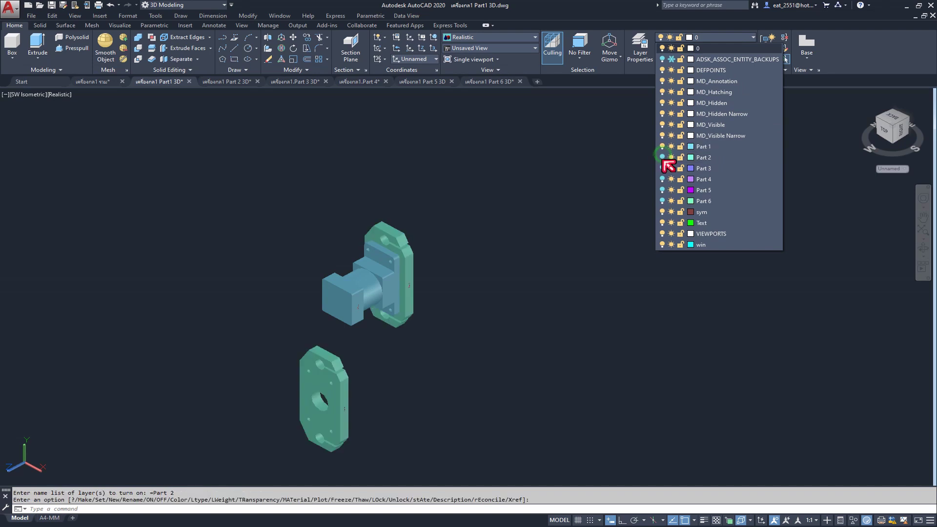
left_click(753, 37)
left_click(662, 167)
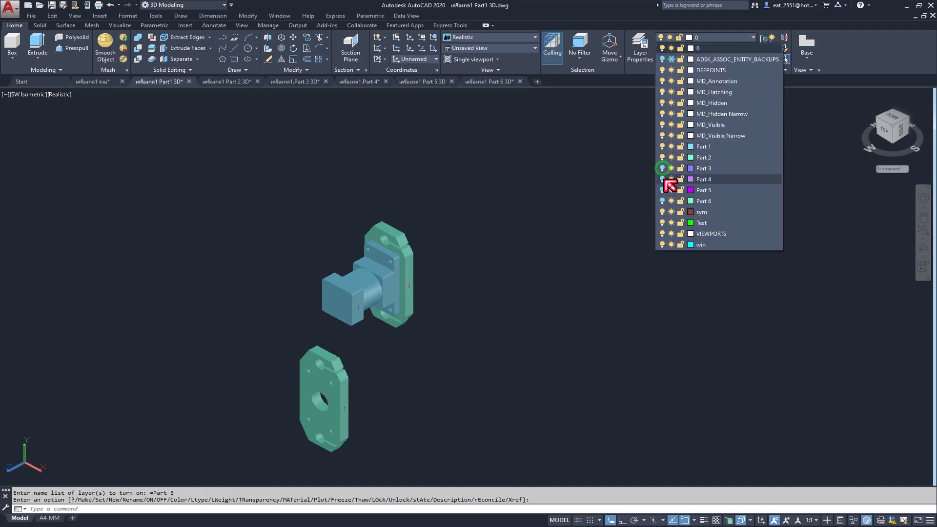
left_click(662, 190)
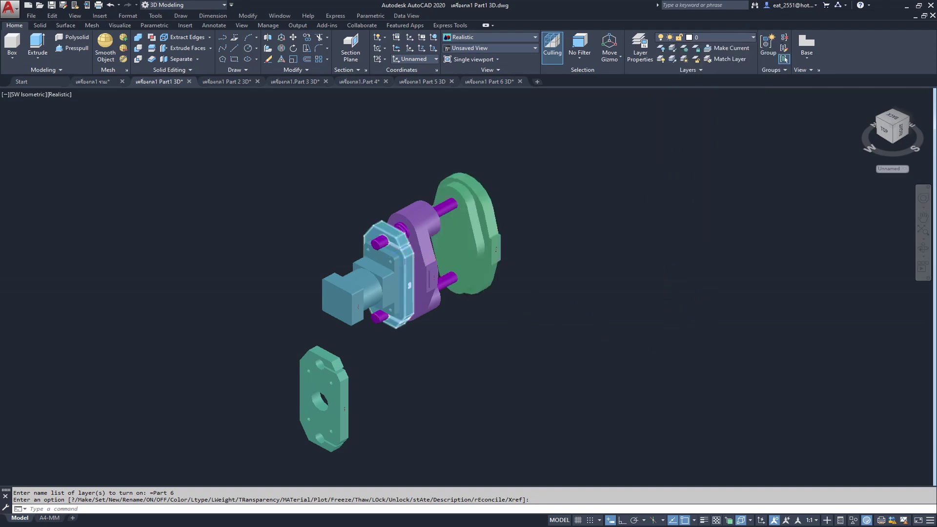
scroll(422, 277, "up", 4)
Step: Erase the blue plate, purple part, green disc and both purple shafts
key("Return")
left_click(422, 275)
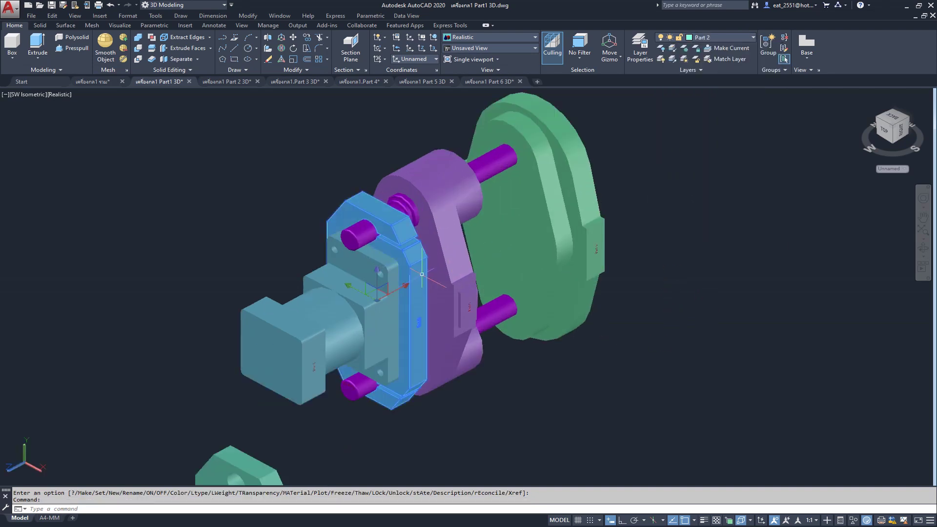
key("Delete")
left_click(422, 275)
key("Delete")
left_click(542, 247)
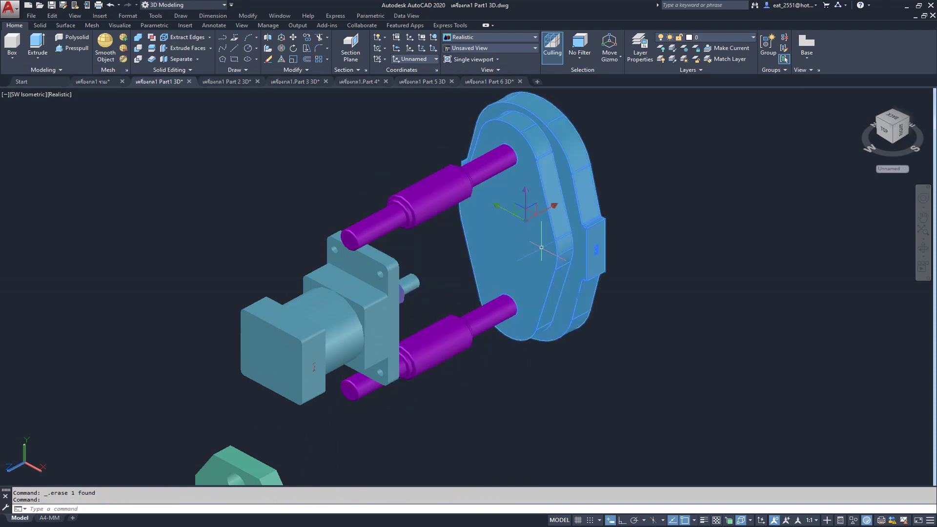
key("Delete")
left_click(466, 336)
key("Delete")
left_click(464, 185)
key("Delete")
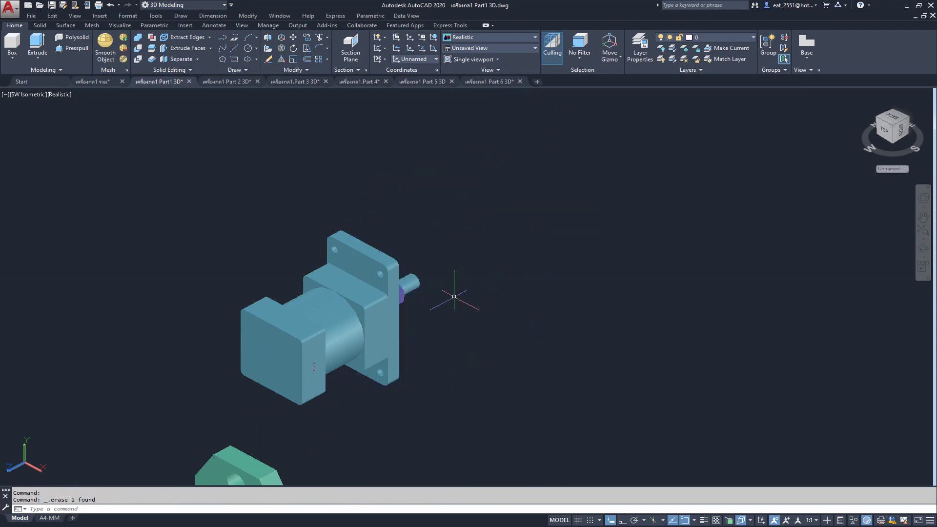
middle_click_drag(454, 297, 401, 274, "shift")
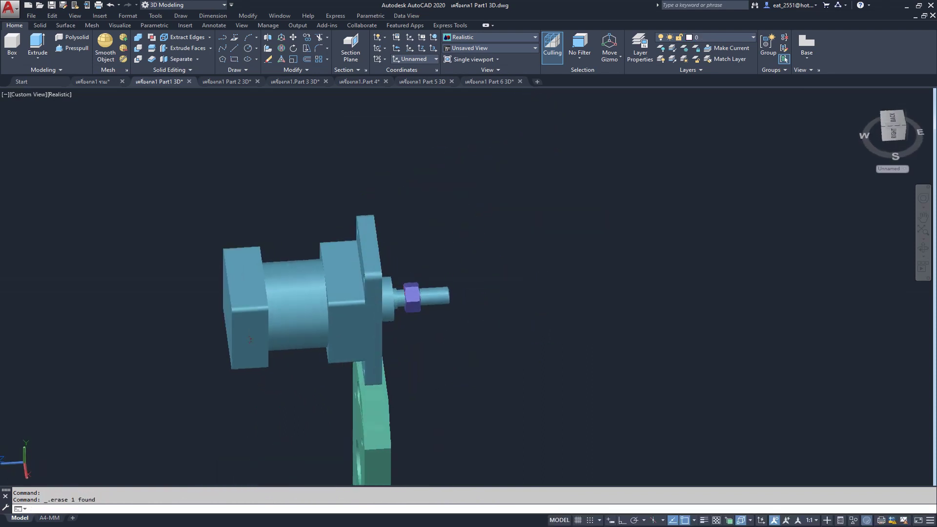
left_click(419, 298)
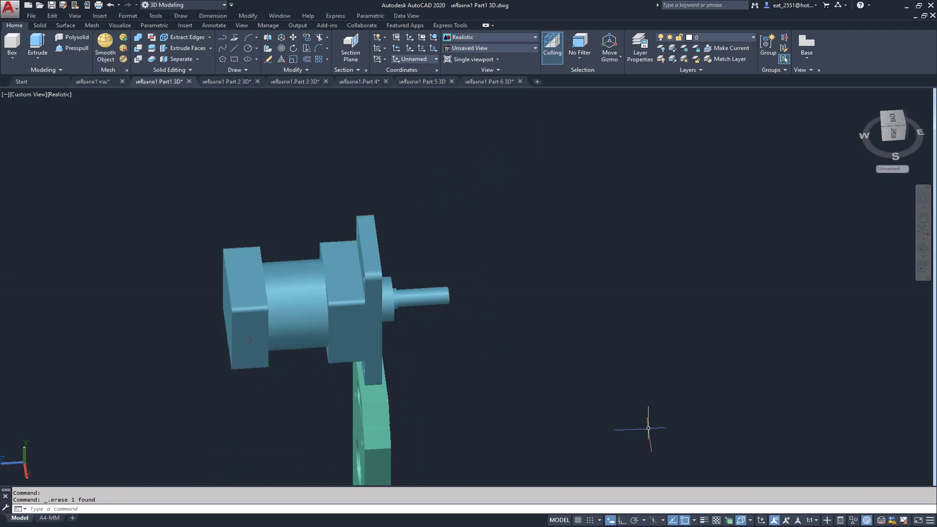
scroll(537, 372, "down", 3)
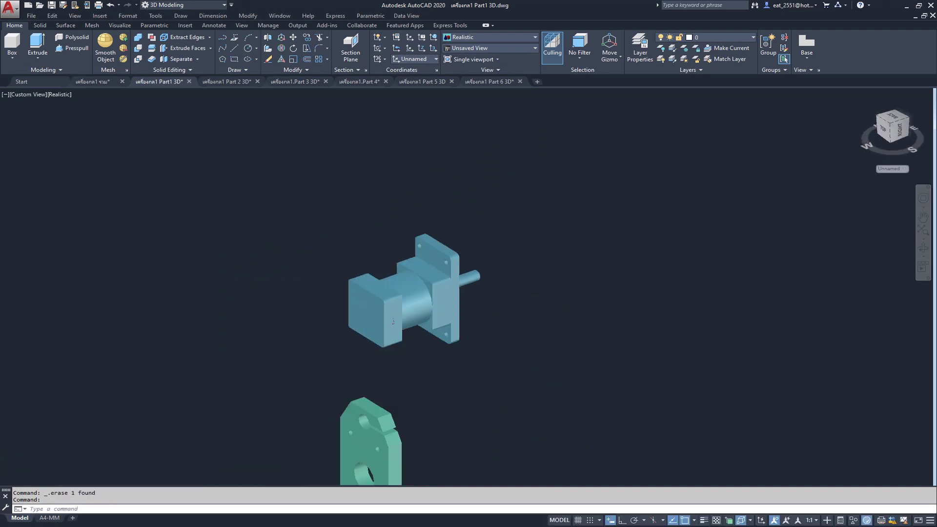
scroll(488, 342, "down", 3)
middle_click_drag(492, 356, 479, 295, "shift")
left_click(479, 295)
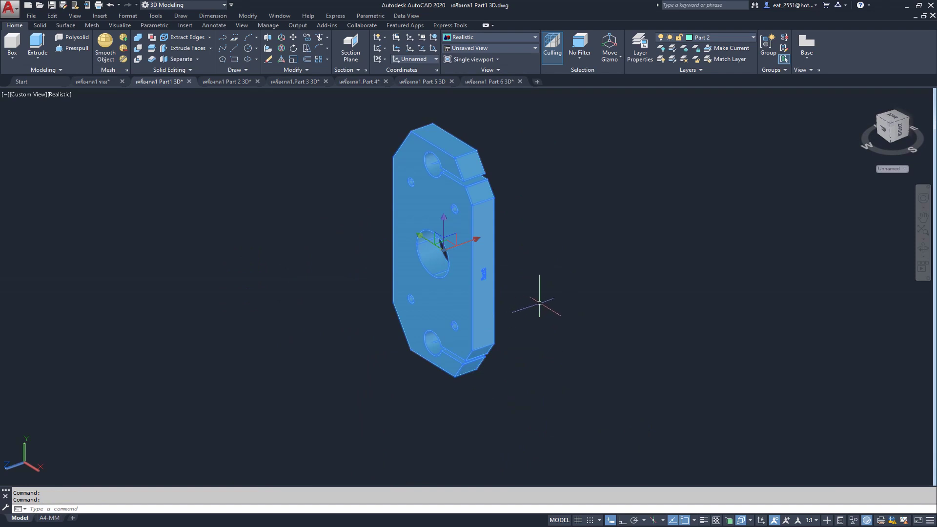
left_click(731, 40)
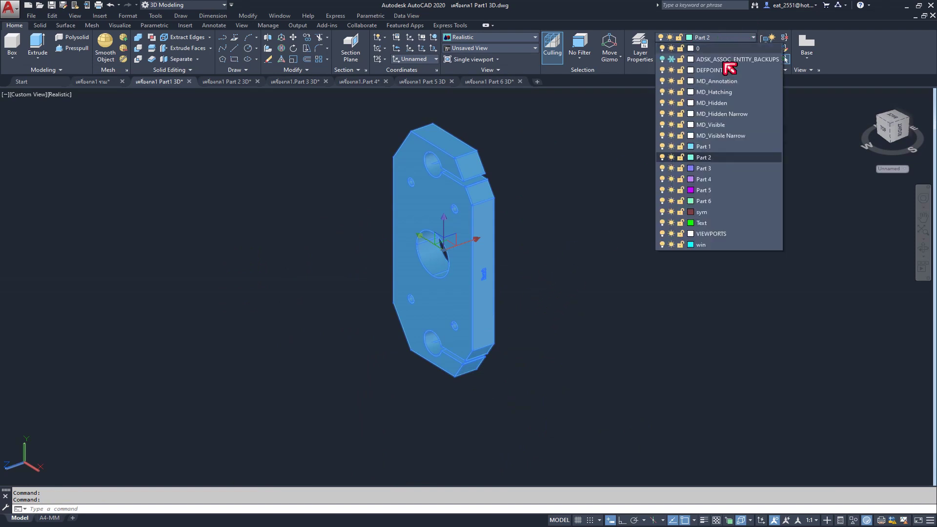
left_click(664, 58)
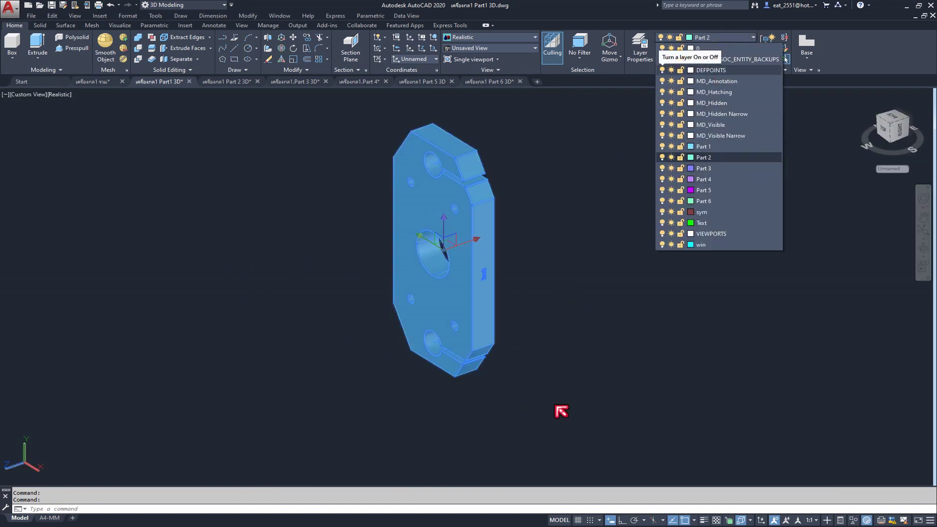
key("Escape")
key("Escape")
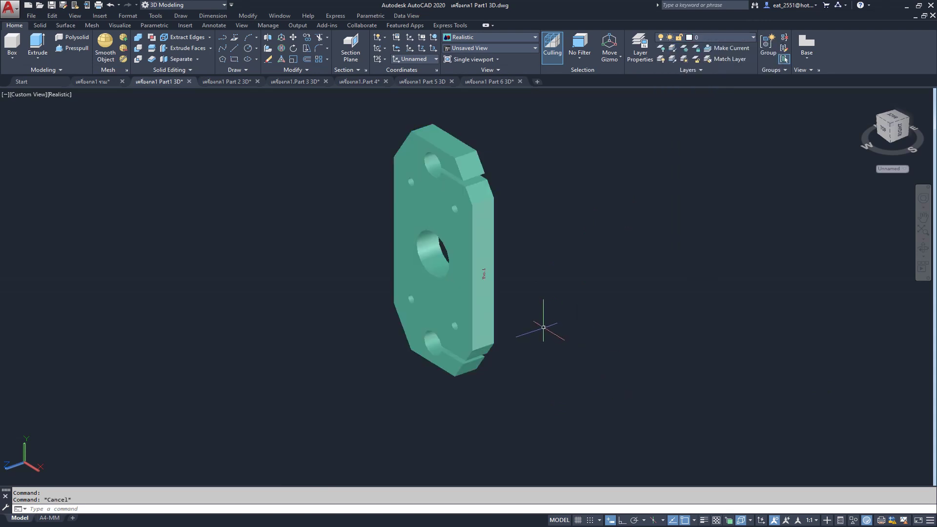
middle_click(543, 327)
middle_click(544, 327)
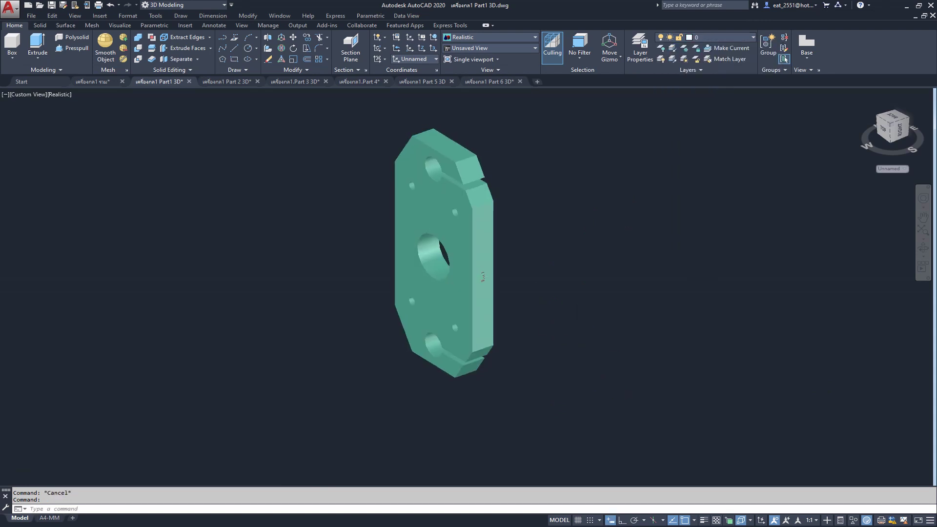
left_click(717, 37)
left_click(671, 60)
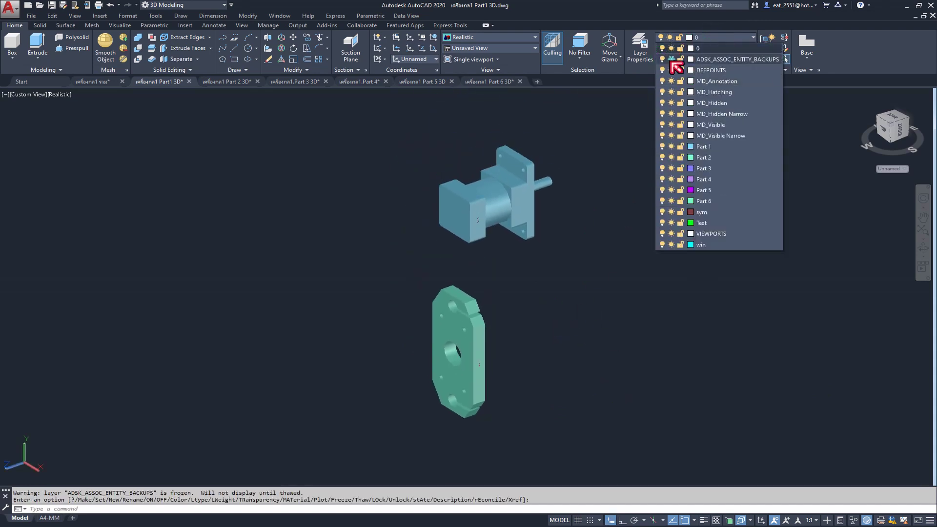
left_click(671, 59)
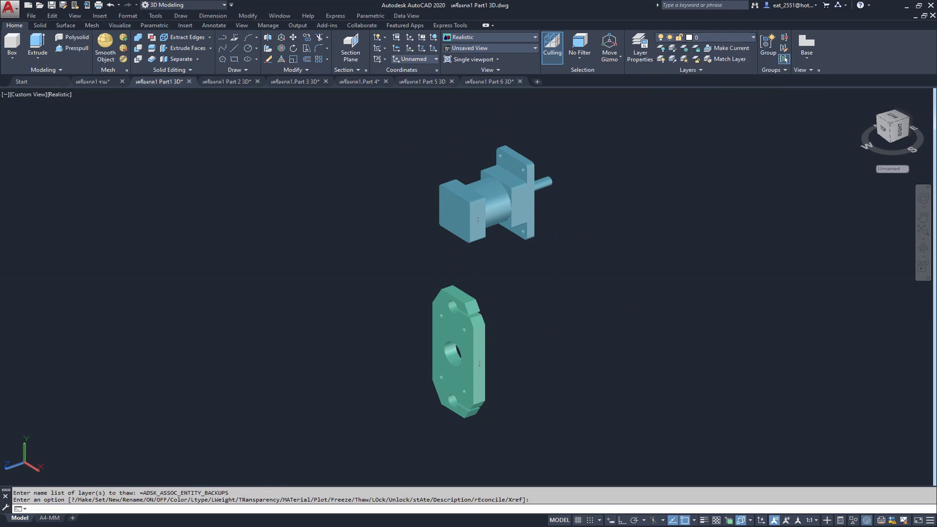
middle_click(513, 314)
middle_click(513, 314)
middle_click_drag(520, 376, 483, 372)
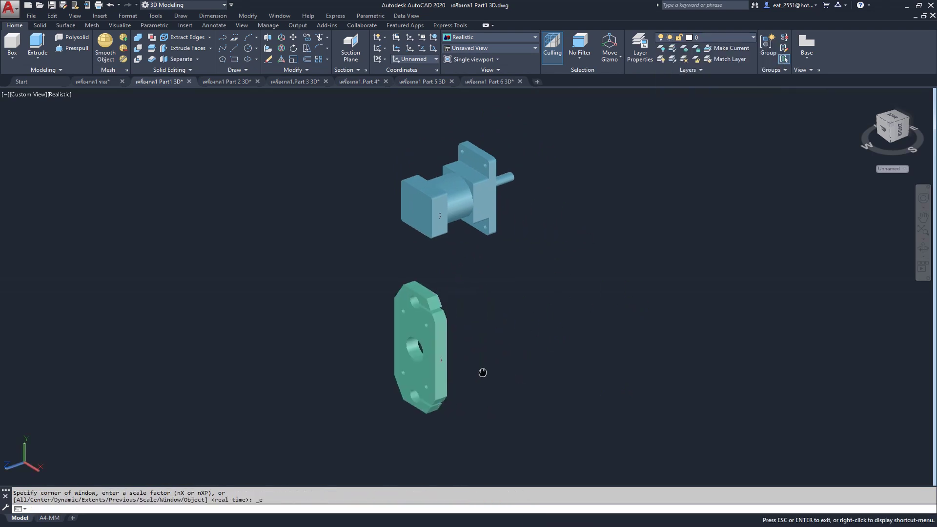
key("Escape")
scroll(525, 364, "up", 2)
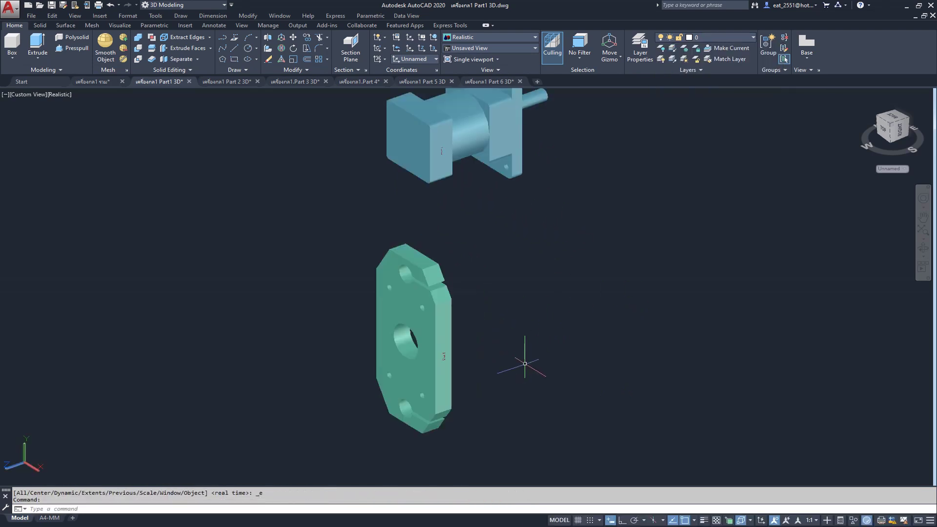
left_click(450, 388)
key("Escape")
mouse_move(444, 356)
middle_mouse_down("shift")
mouse_move(337, 402)
mouse_move(262, 402)
mouse_move(538, 370)
mouse_move(217, 349)
mouse_move(347, 368)
mouse_move(460, 366)
mouse_move(374, 350)
middle_mouse_up("shift")
scroll(459, 439, "down", 1)
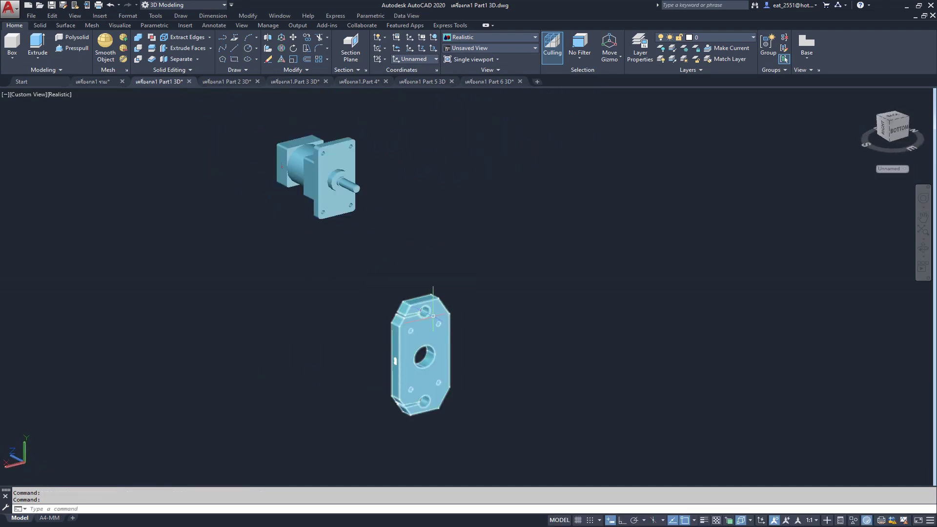
scroll(435, 362, "up", 5)
scroll(357, 221, "down", 4)
mouse_move(357, 221)
middle_mouse_down("shift")
mouse_move(351, 303)
mouse_move(470, 299)
mouse_move(506, 291)
mouse_move(511, 280)
mouse_move(485, 291)
mouse_move(525, 316)
mouse_move(585, 309)
mouse_move(505, 316)
mouse_move(399, 299)
middle_mouse_up("shift")
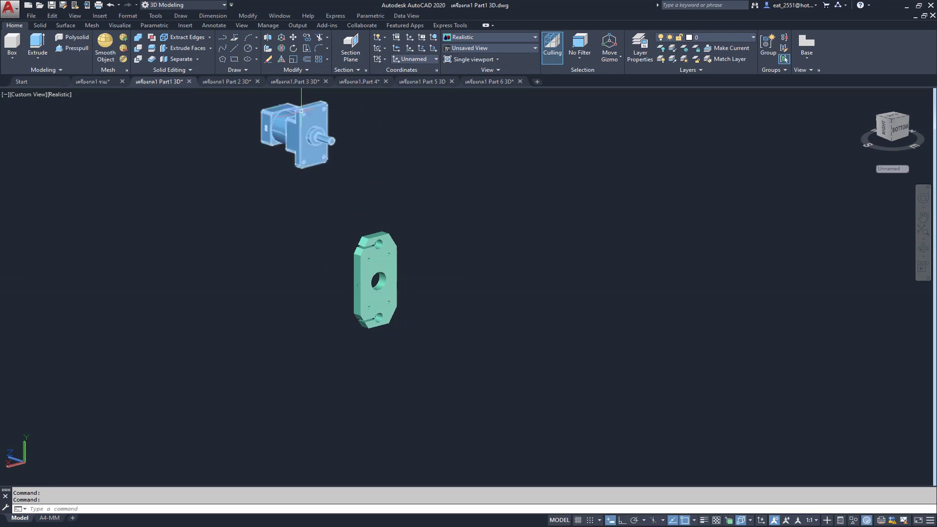
scroll(324, 161, "up", 5)
scroll(325, 161, "up", 1)
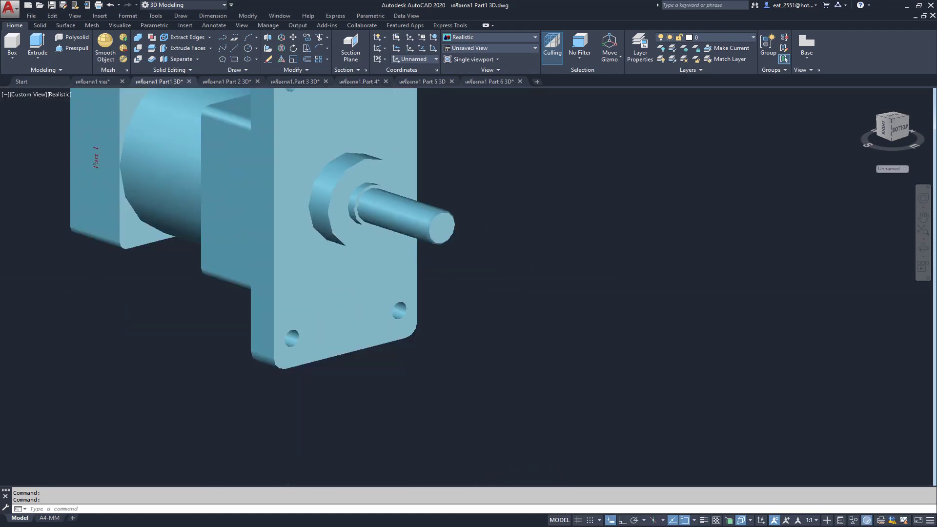
scroll(330, 177, "down", 2)
key("Escape")
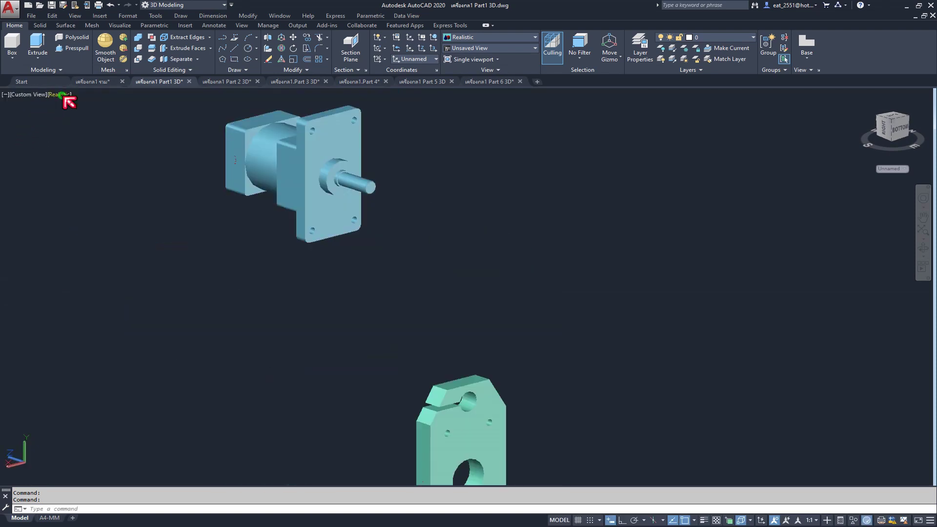
Step: Switch the visual style to 2D Wireframe
left_click(68, 100)
left_click(110, 117)
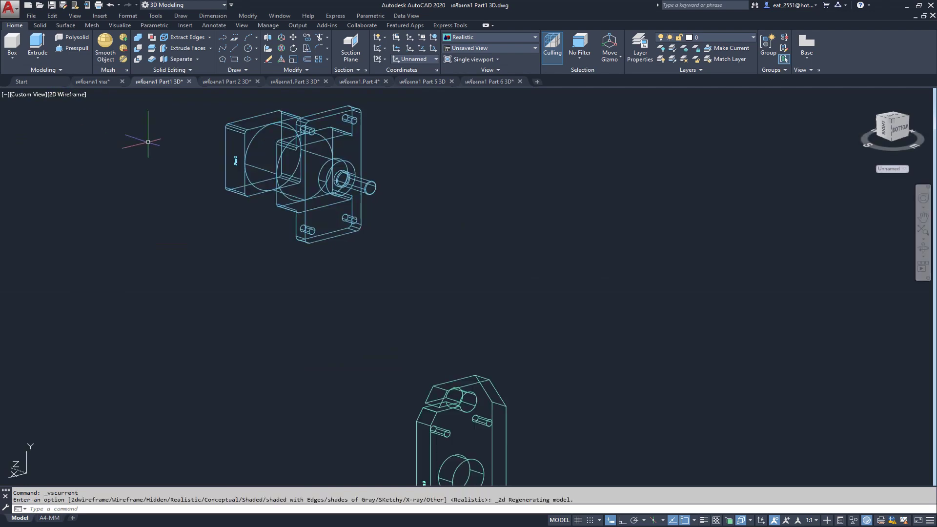
scroll(338, 152, "up", 5)
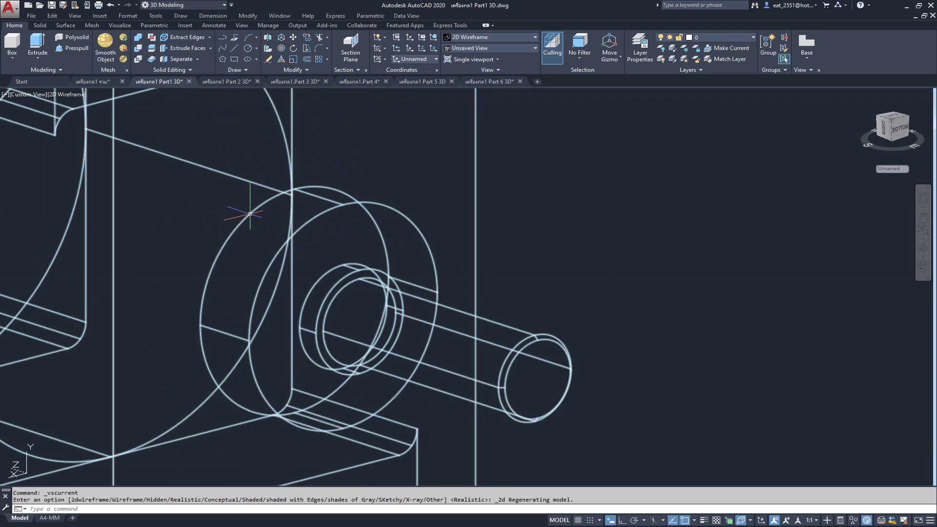
scroll(250, 214, "down", 8)
scroll(408, 377, "up", 6)
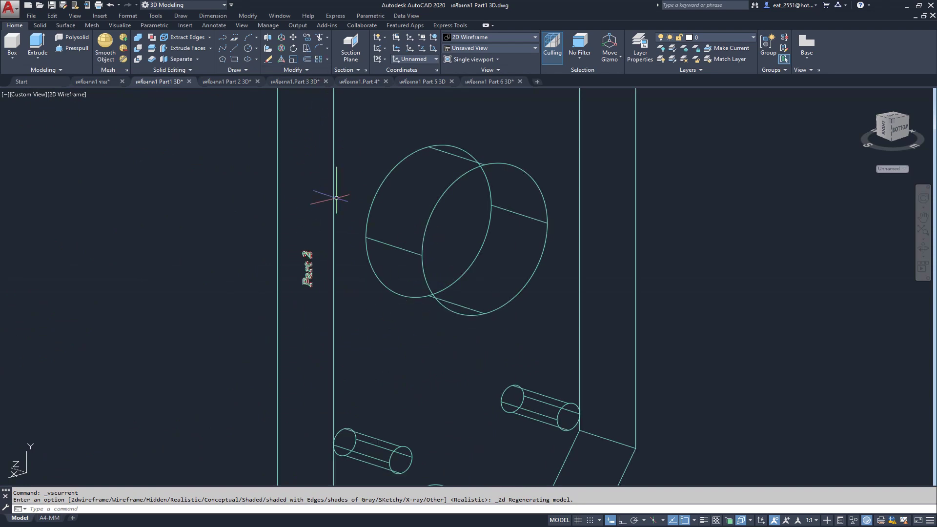
Step: Start moving the round boss with M, then cancel the move
type("m")
key("Return")
left_click(383, 181)
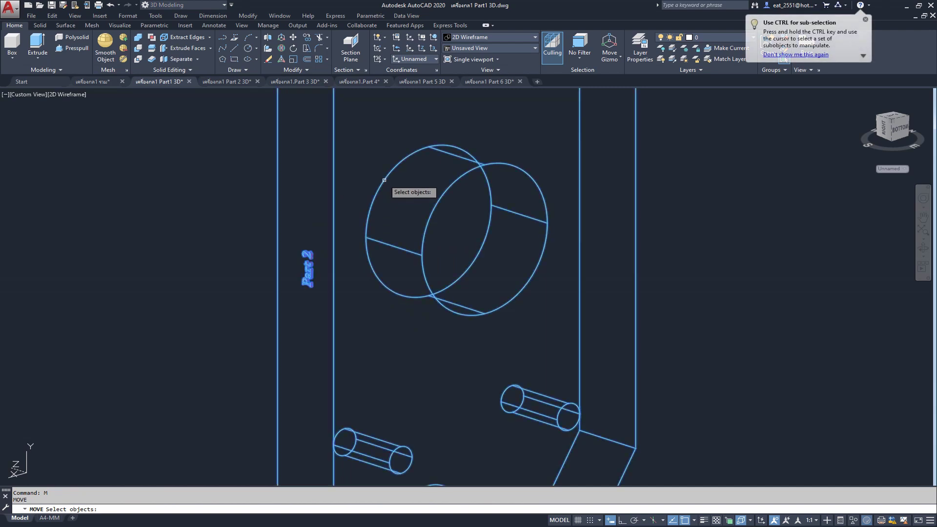
key("Return")
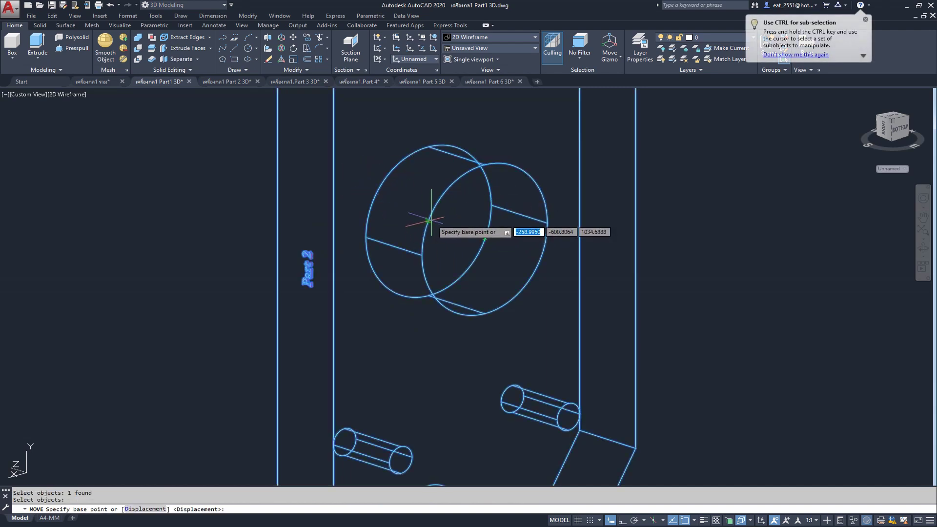
key("Escape")
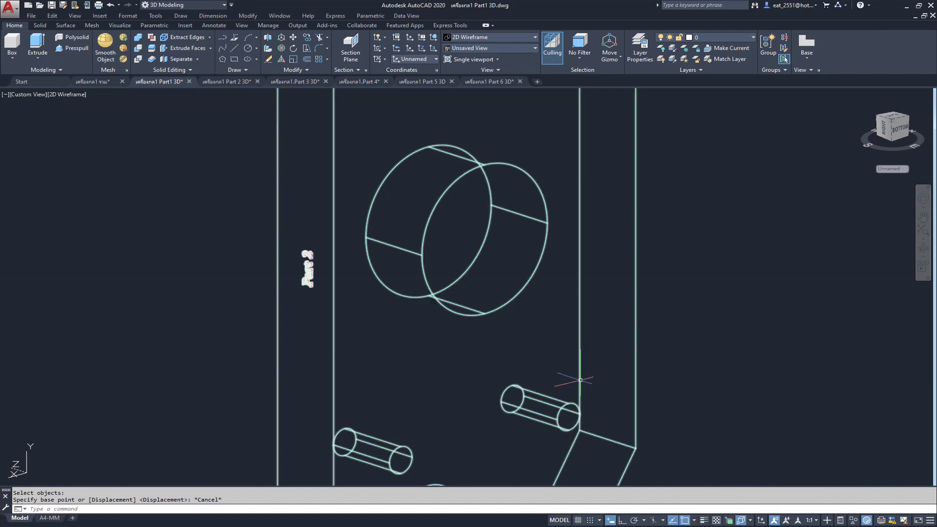
Step: Move Part 2 from its boss centre onto Part 1's bore centre point
left_click(300, 42)
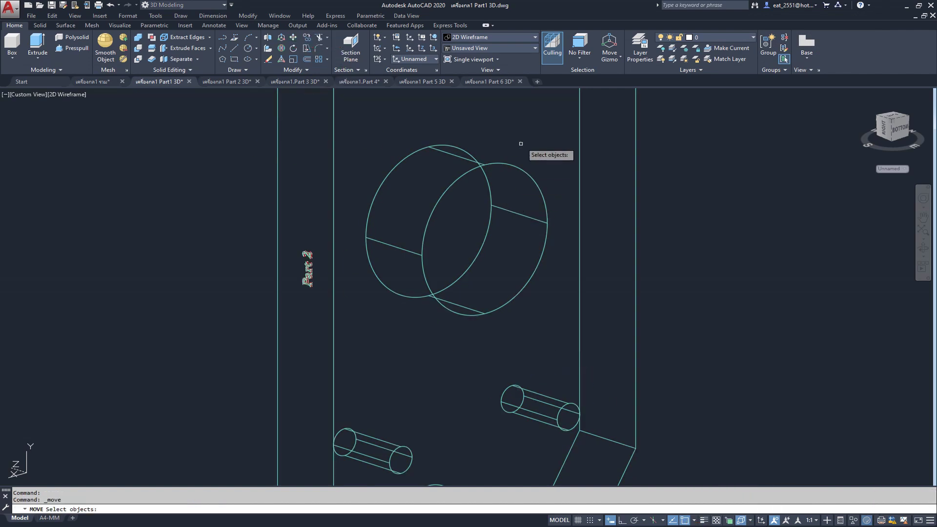
left_click(525, 149)
left_click(398, 282)
key("Return")
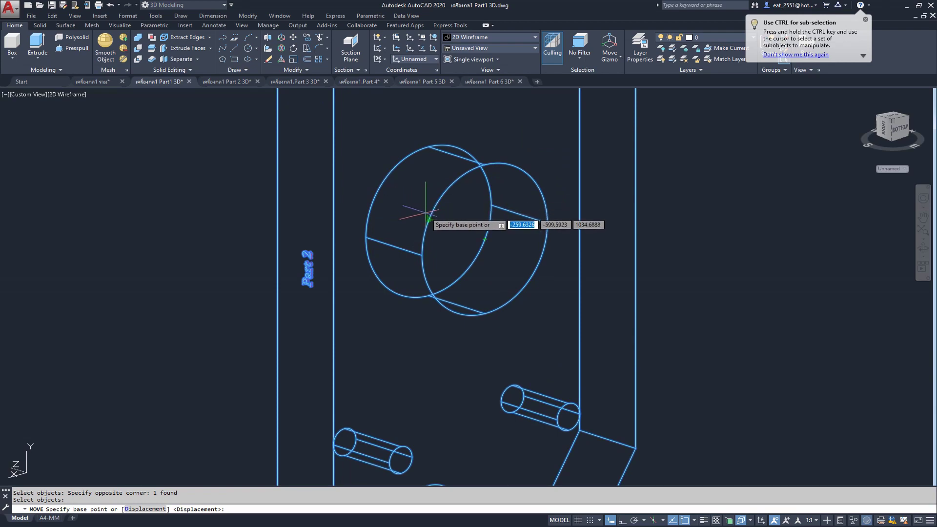
left_click(429, 221)
scroll(429, 220, "down", 5)
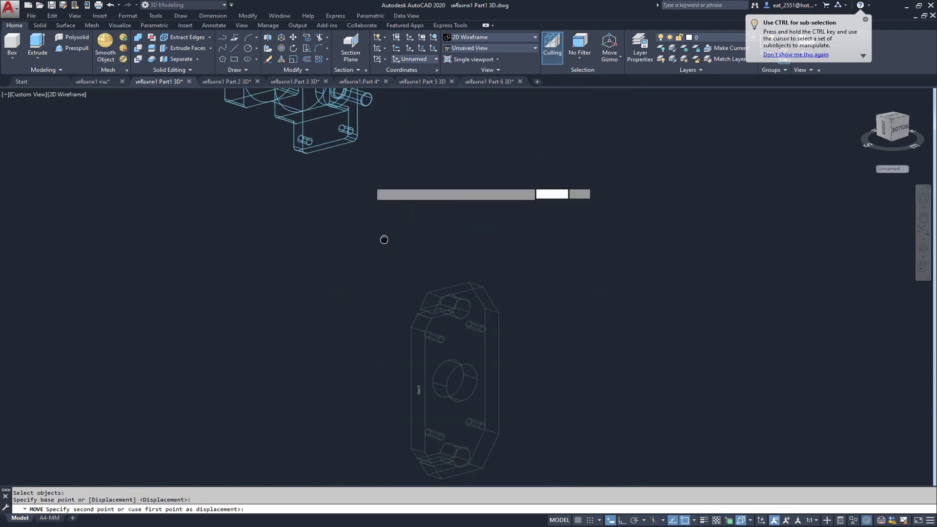
scroll(502, 416, "up", 5)
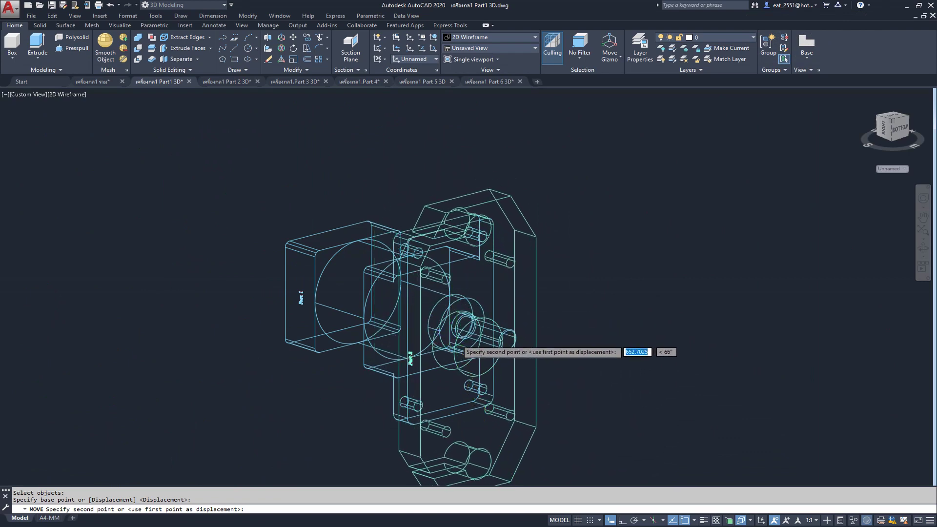
scroll(435, 297, "up", 4)
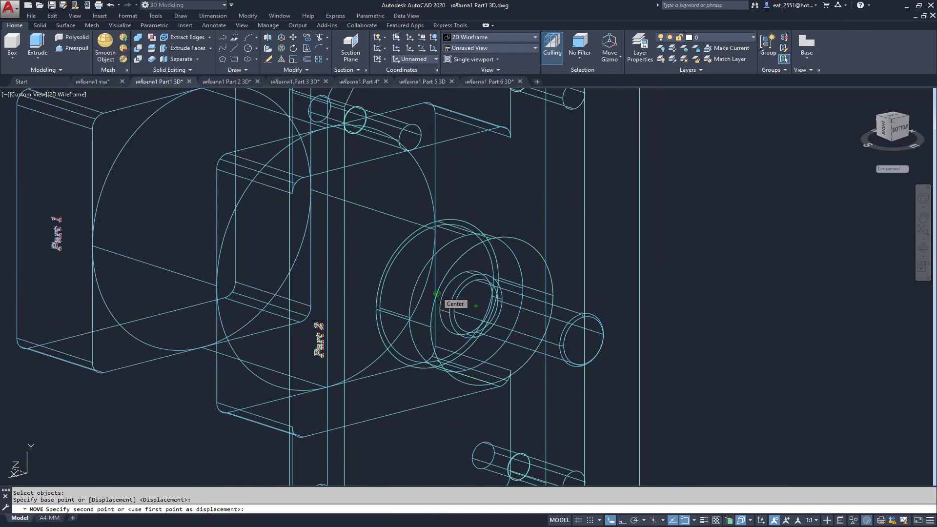
left_click(442, 288)
scroll(328, 257, "down", 2)
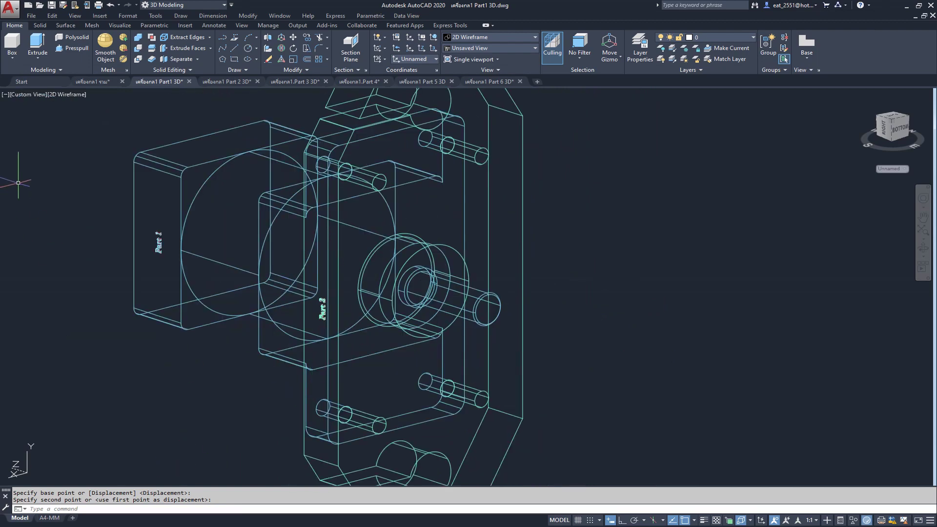
Step: Set the Front view and recentre the parts
left_click(32, 96)
left_click(34, 163)
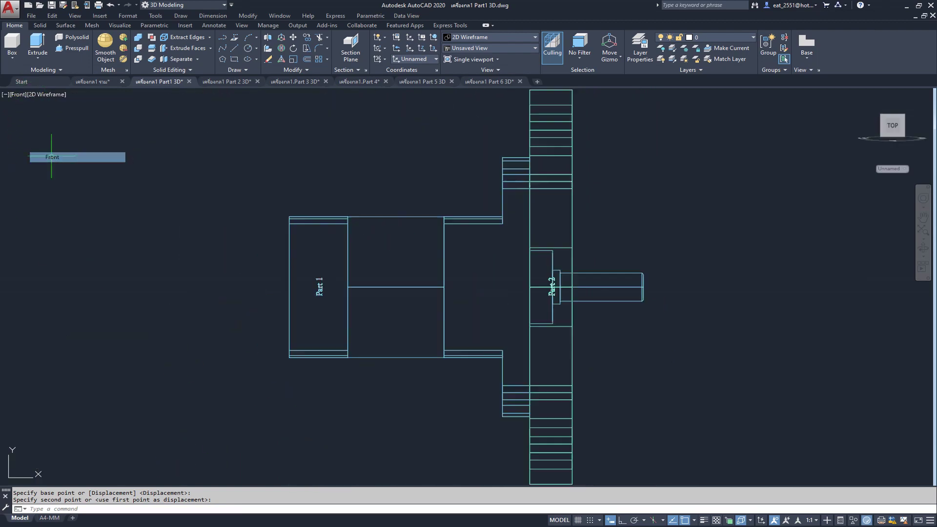
scroll(580, 307, "up", 4)
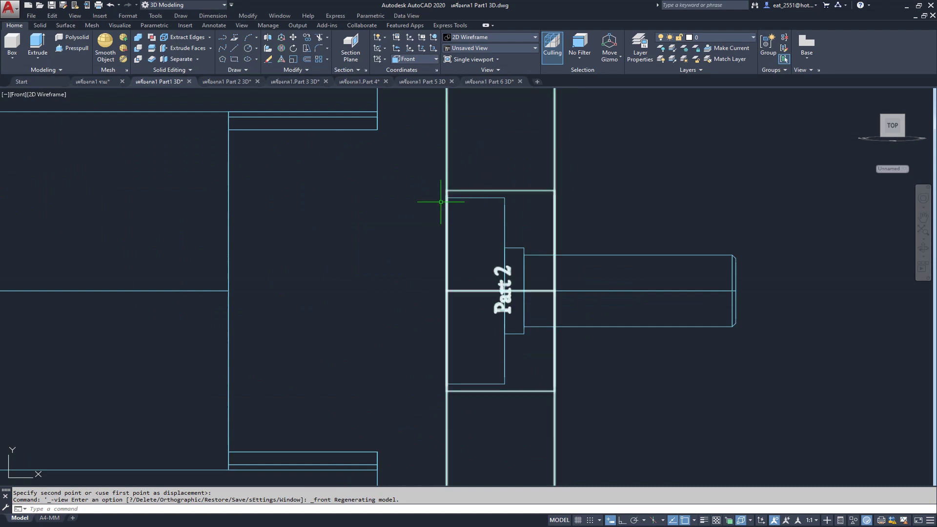
scroll(438, 248, "down", 2)
middle_click_drag(456, 227, 453, 257)
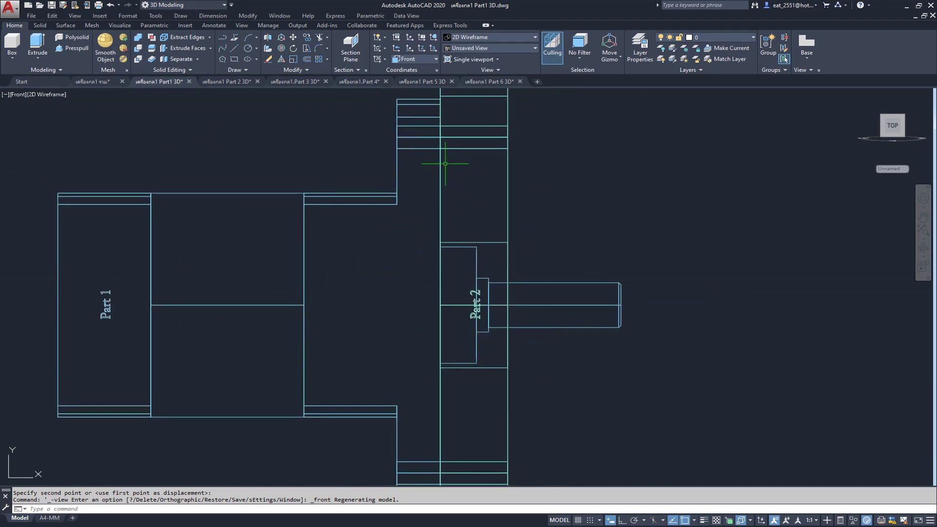
middle_click_drag(445, 164, 456, 193)
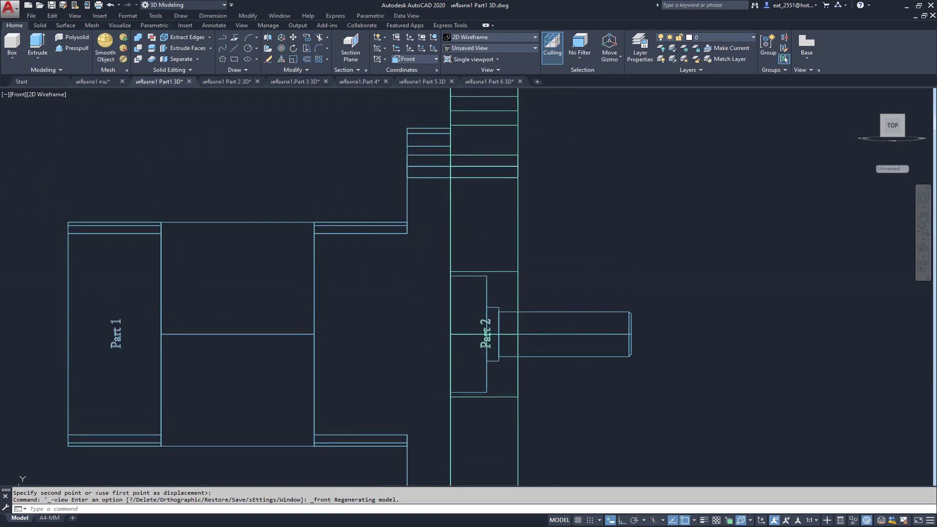
Step: In the รวม drawing, freeze layers Part 3–6 and set 2D Wireframe
left_click(98, 82)
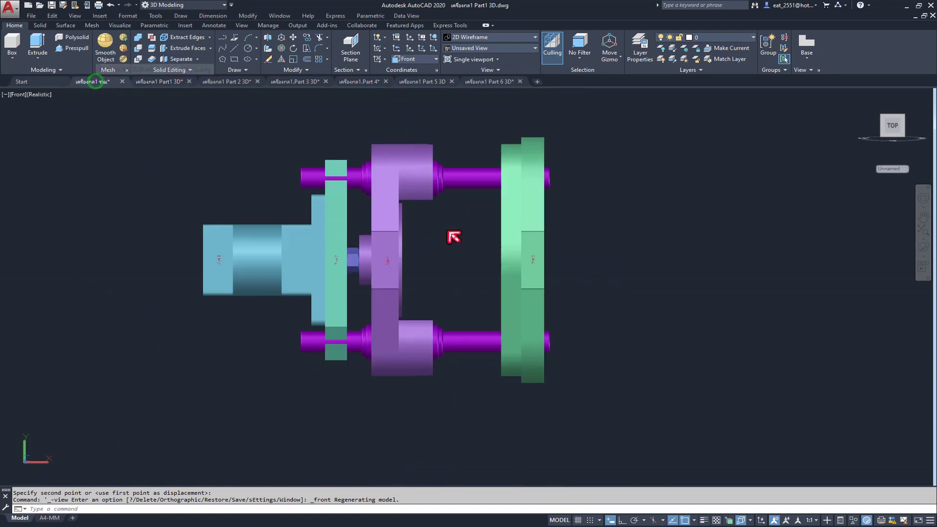
left_click(739, 37)
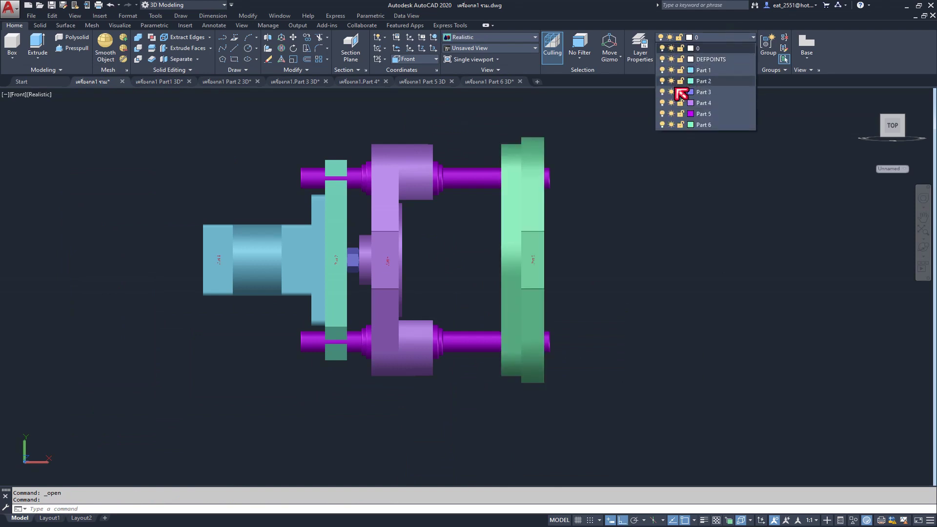
left_click(671, 92)
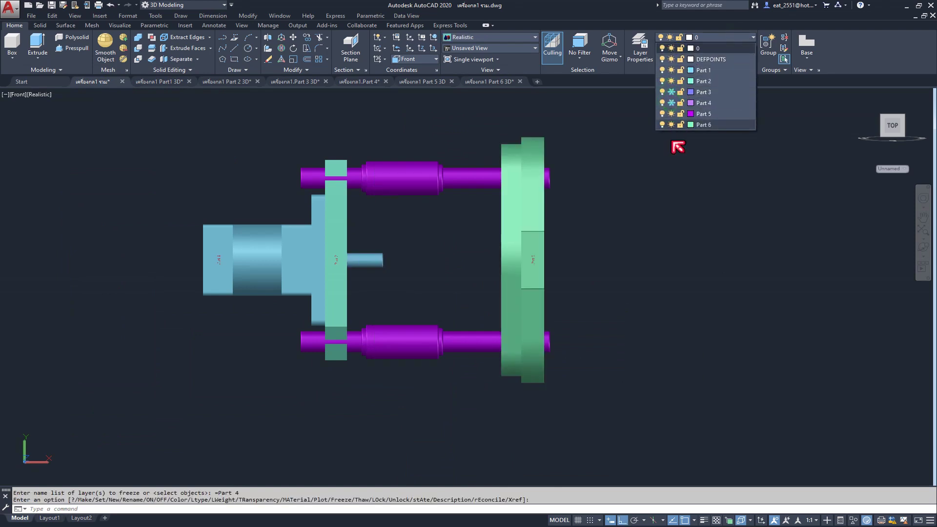
left_click(671, 124)
left_click(671, 114)
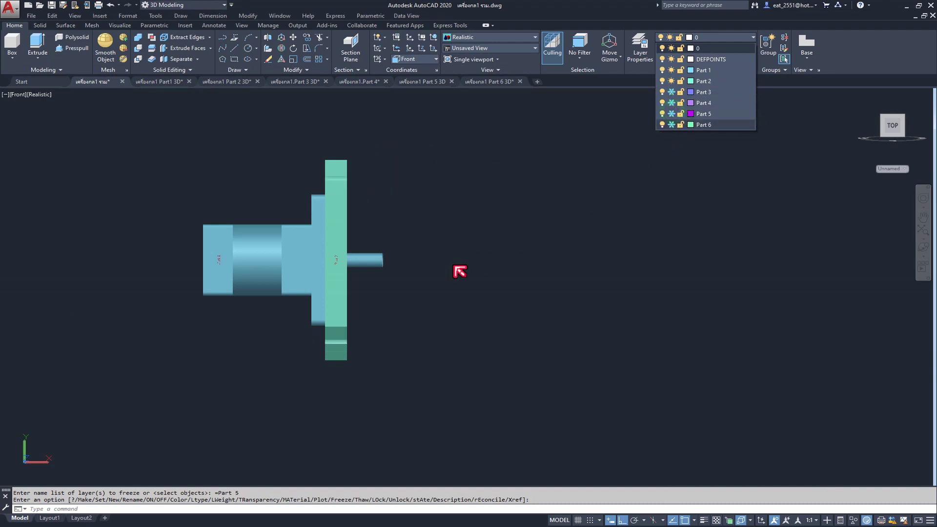
left_click(39, 95)
left_click(74, 118)
Step: Zoom over the combined drawing, then return to the Part1 3D drawing
scroll(306, 251, "up", 2)
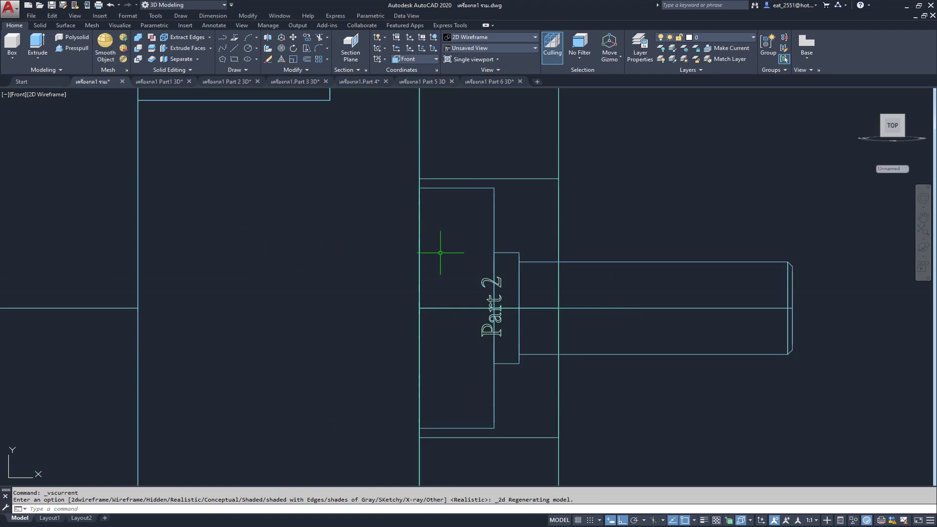
scroll(444, 251, "down", 4)
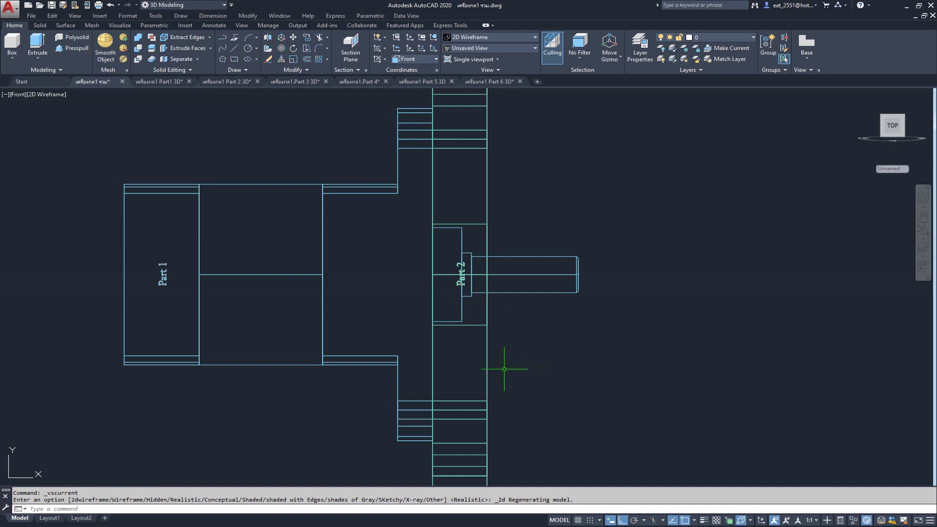
scroll(476, 244, "up", 3)
scroll(464, 272, "down", 3)
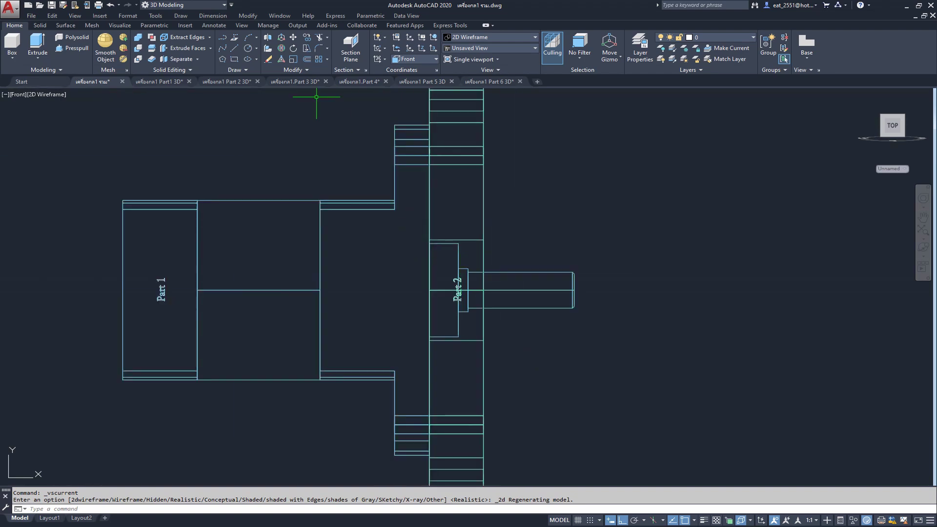
left_click(161, 82)
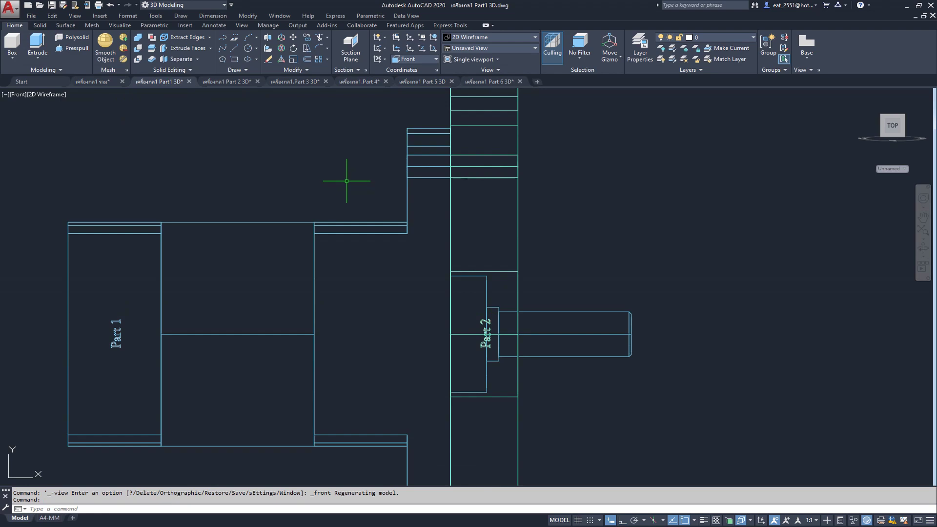
Step: Set the SE Isometric view and recentre the model
left_click(22, 96)
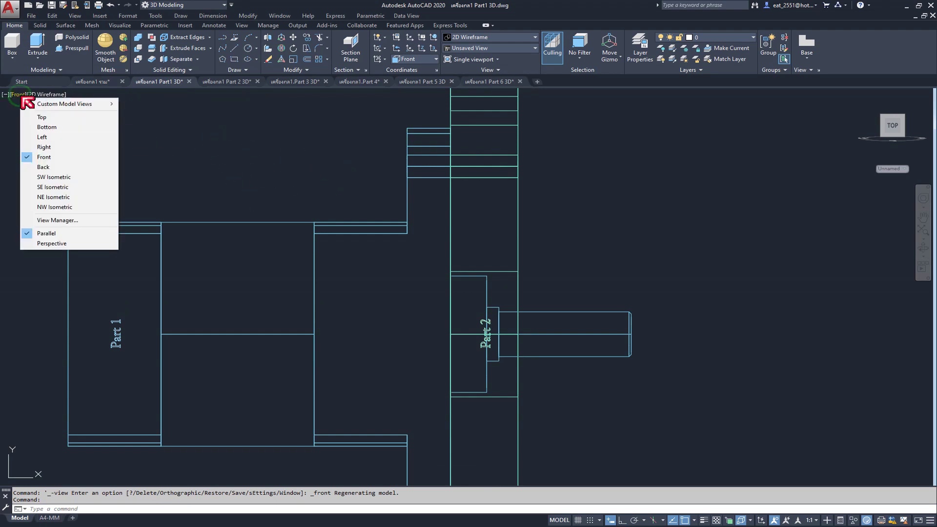
left_click(81, 182)
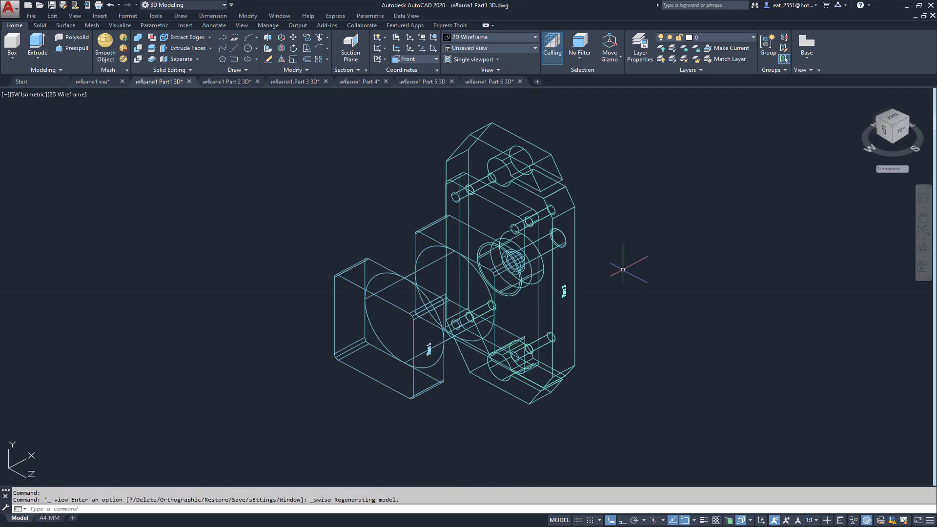
left_click(32, 97)
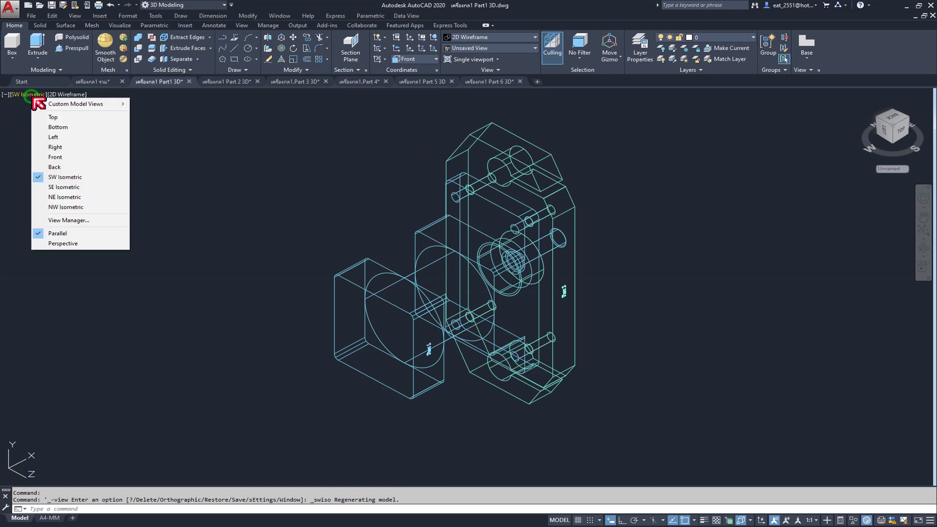
left_click(77, 181)
middle_click_drag(566, 320, 412, 289)
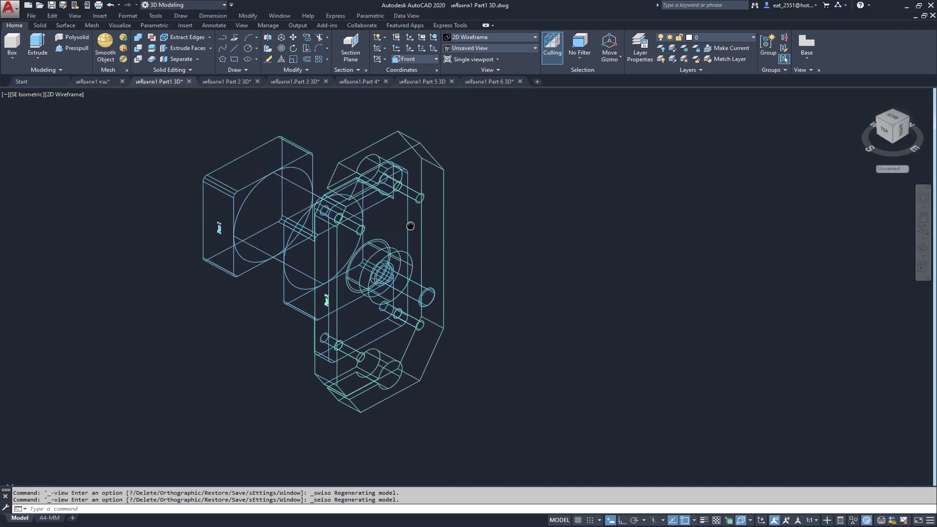
Step: Close the Part 2 3D drawing, answering the save-changes prompt
left_click(235, 82)
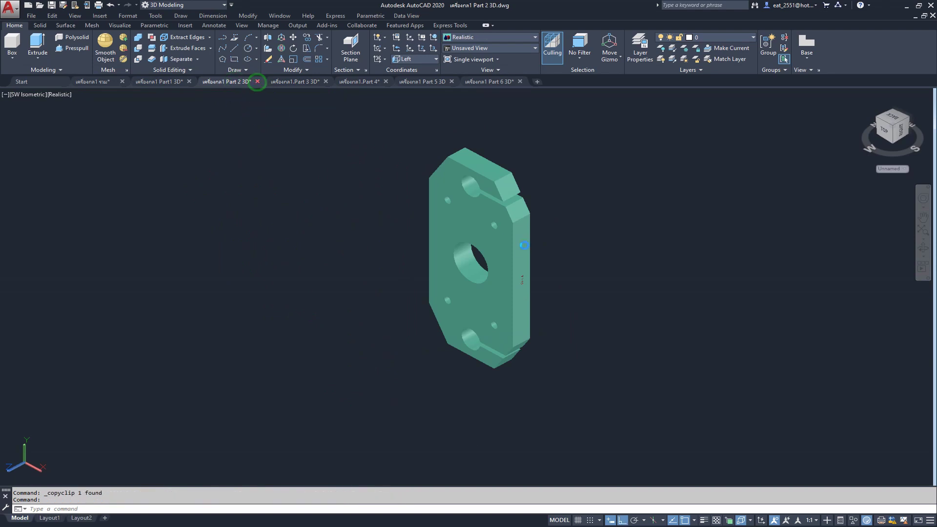
left_click(257, 82)
left_click(503, 282)
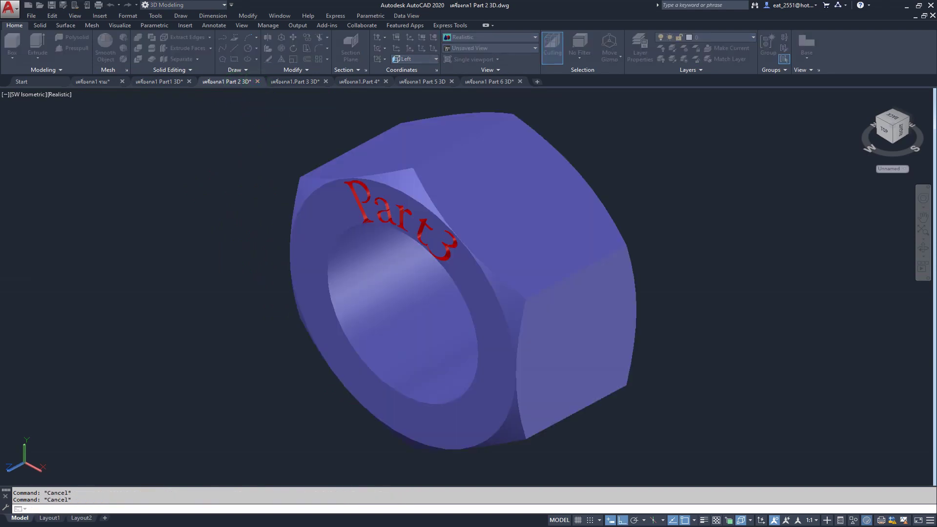
Step: Window-select the Part 3 hex nut and copy it to the clipboard
scroll(415, 199, "down", 2)
left_click(642, 119)
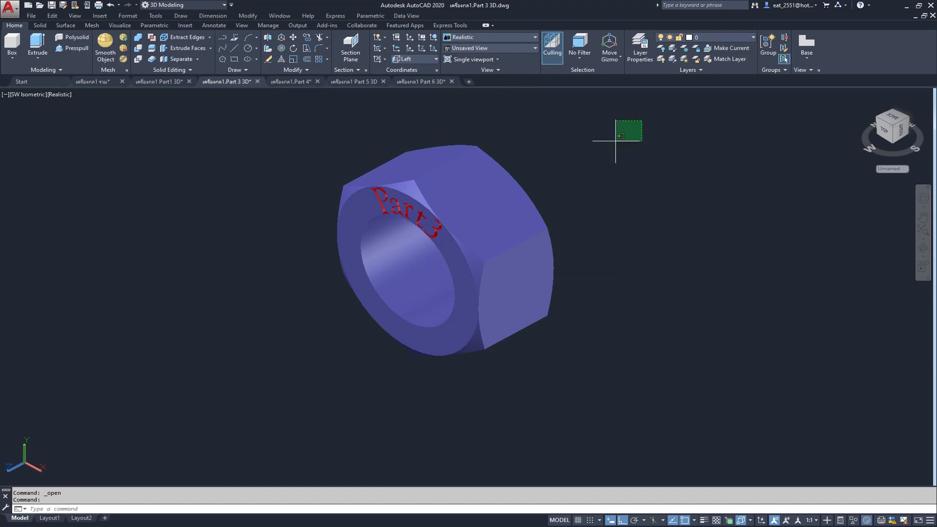
left_click(298, 395)
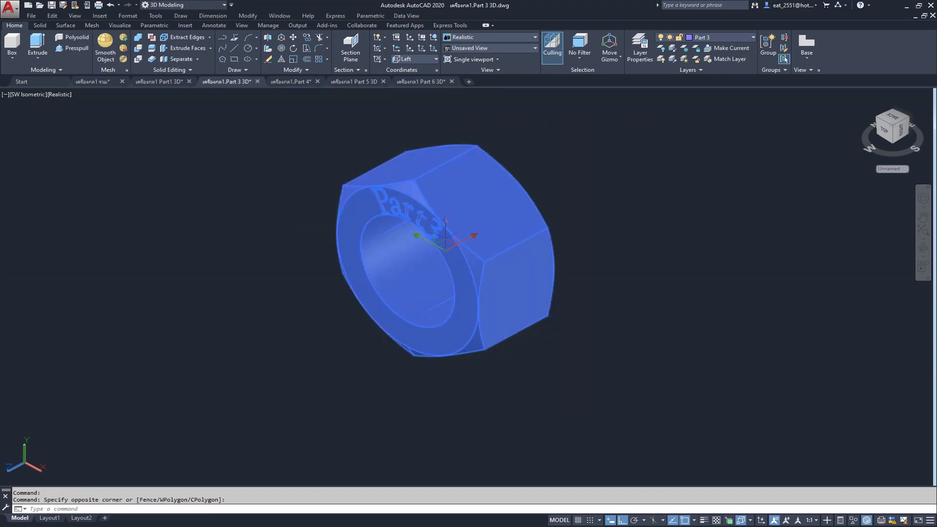
key("ctrl+c")
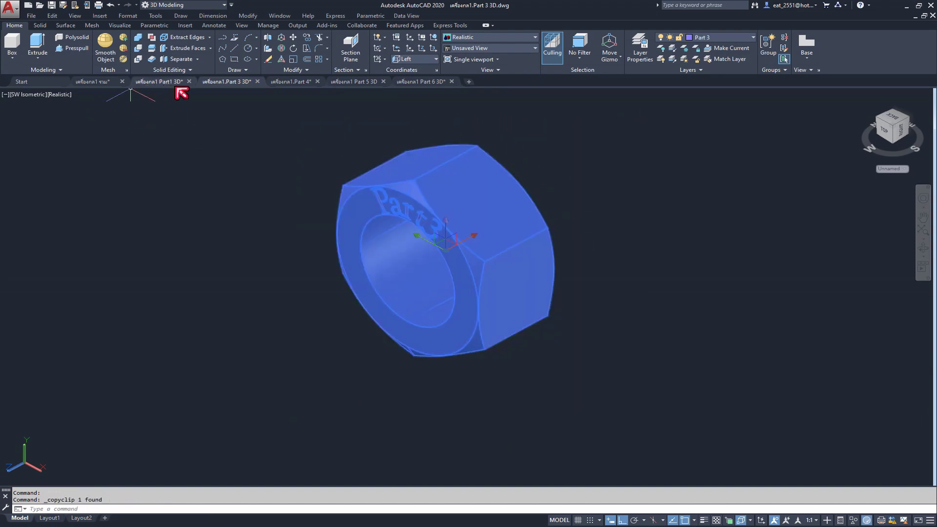
Step: Paste the copied hex nut into the Part1 3D drawing beside the assembly
left_click(166, 81)
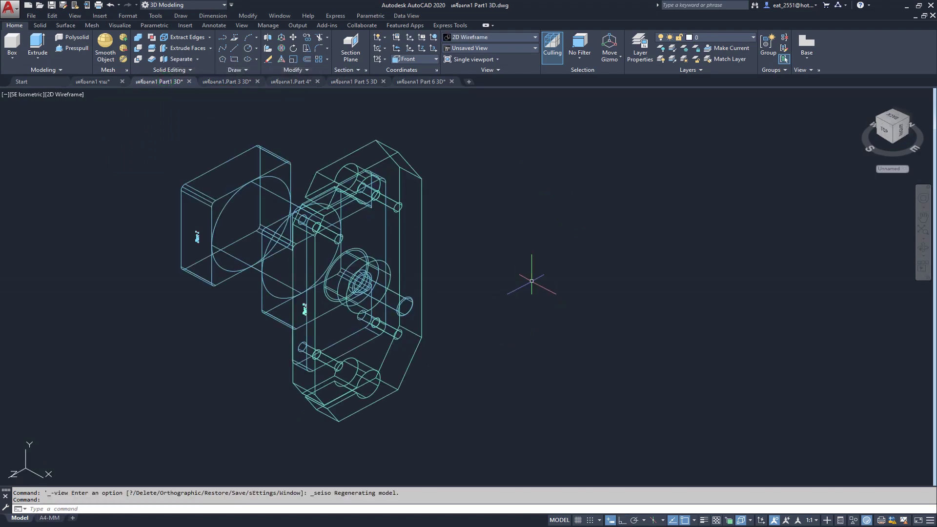
key("ctrl+v")
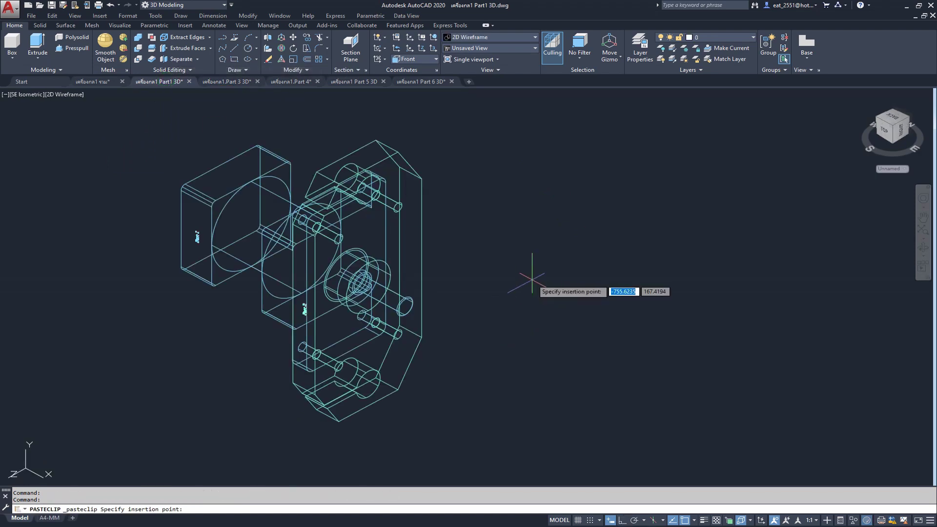
scroll(544, 259, "down", 5)
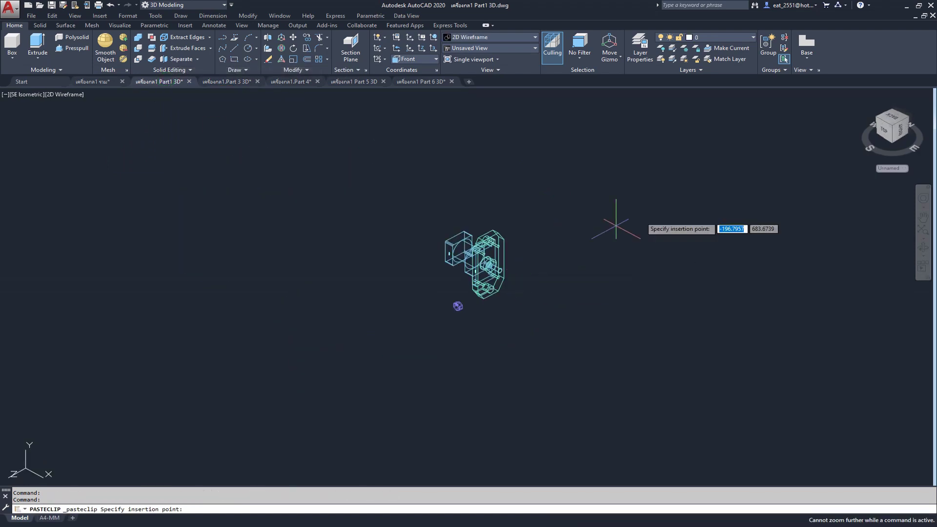
left_click(683, 203)
scroll(535, 273, "up", 5)
scroll(535, 272, "up", 4)
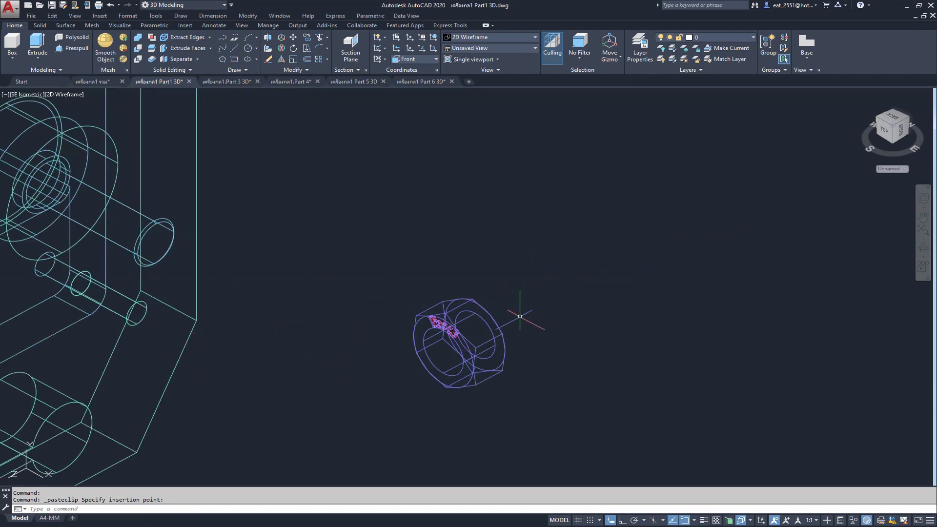
middle_click_drag(465, 321, 481, 332)
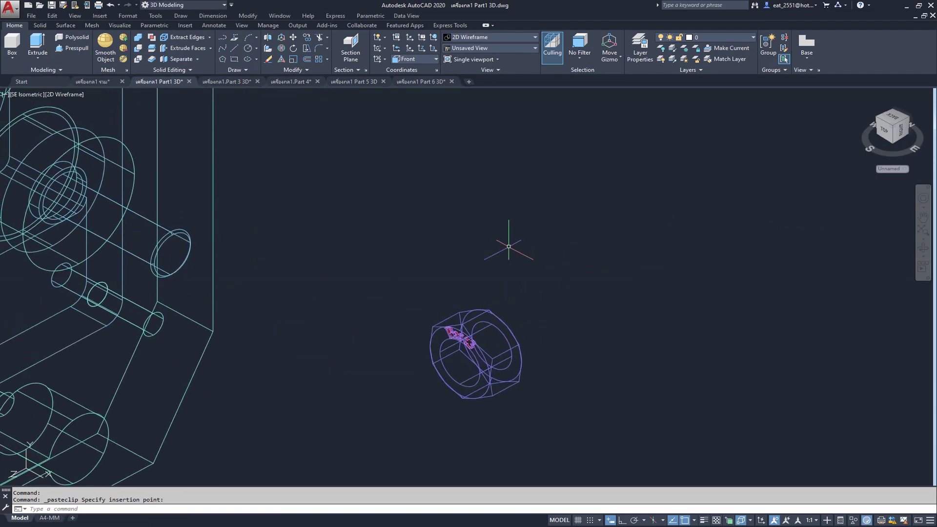
Step: Rotate the hex nut in 3D, with Ortho on, into its new orientation
left_click(283, 48)
left_click(578, 252)
left_click(378, 435)
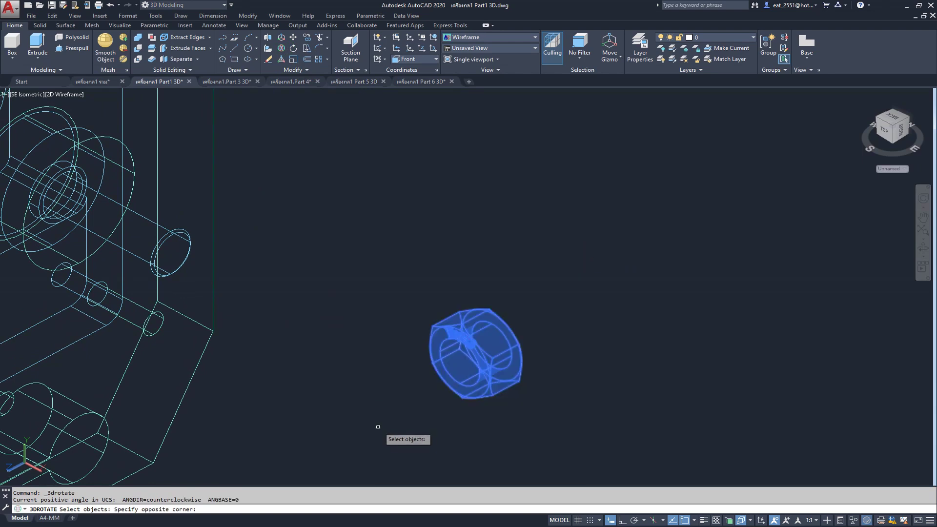
key("Return")
left_click(512, 363)
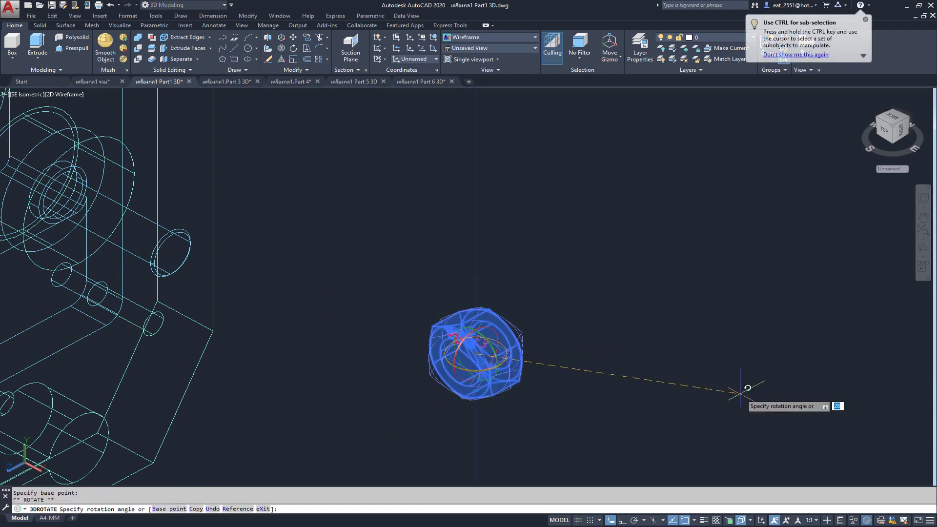
key("F8")
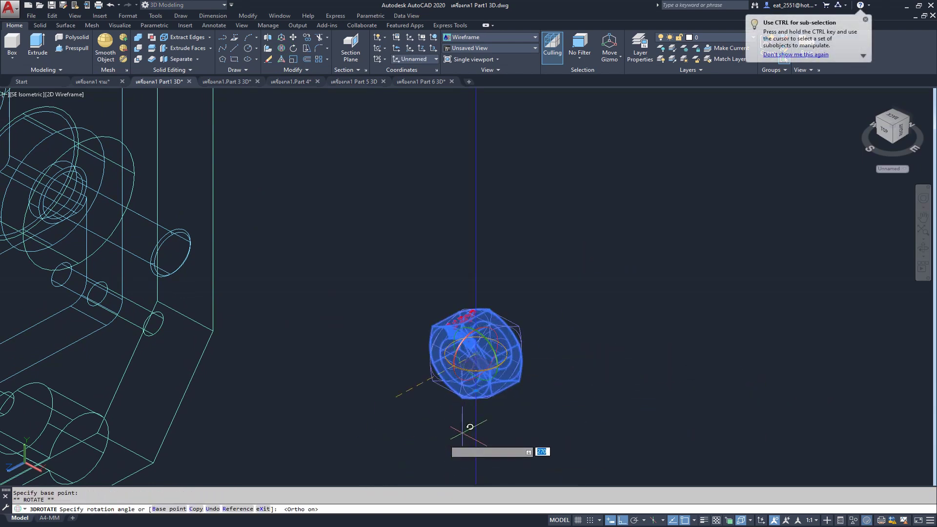
middle_click_drag(549, 367, 587, 325)
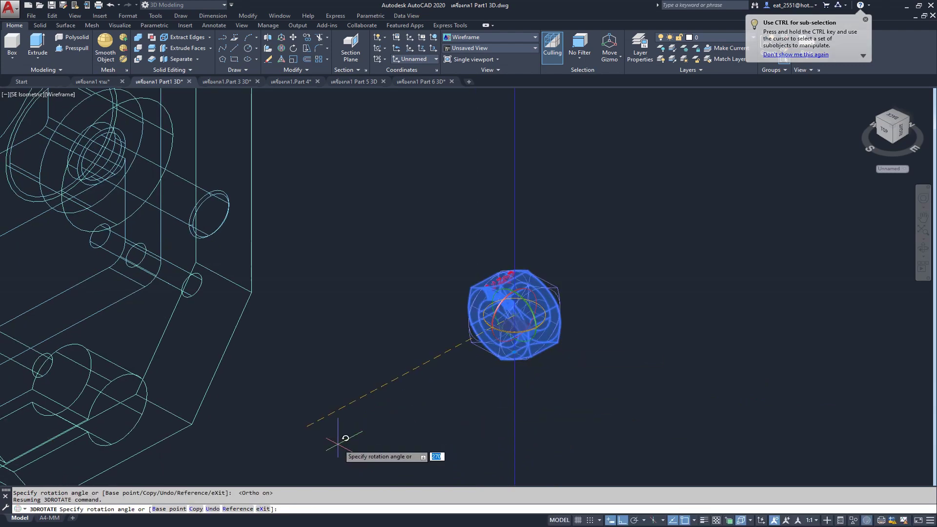
left_click(338, 445)
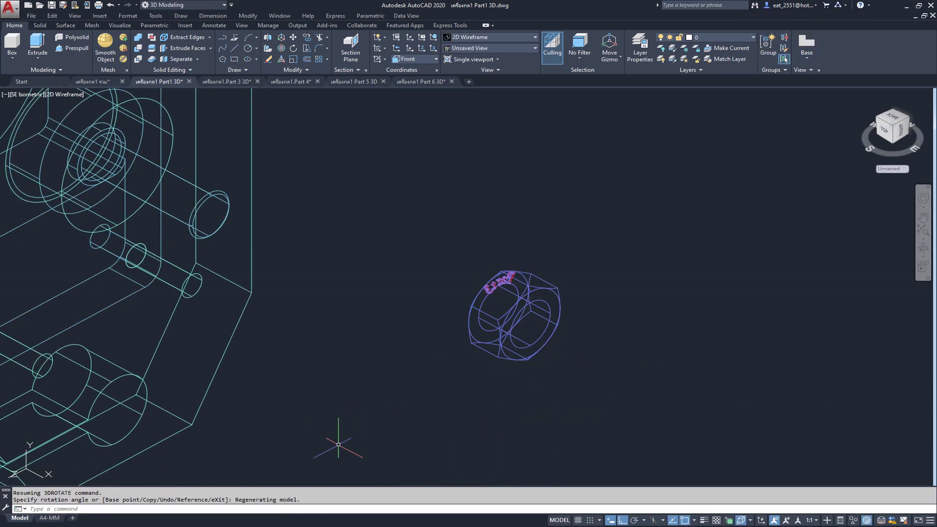
middle_click_drag(352, 368, 372, 363)
key("Escape")
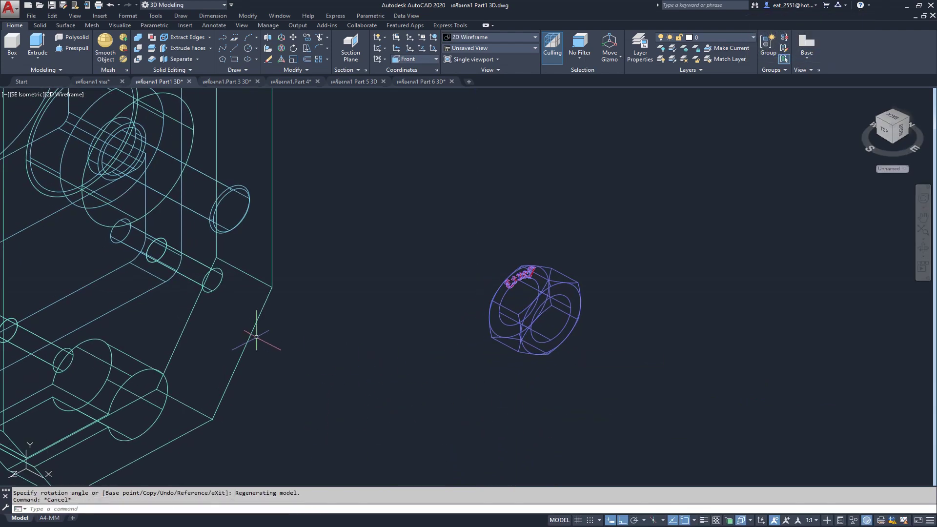
middle_click_drag(198, 220, 245, 252)
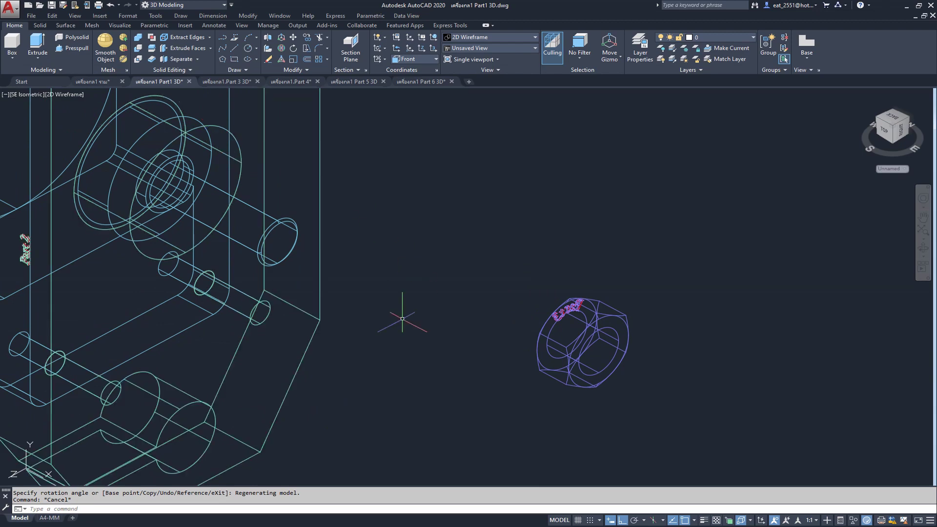
Step: Move the hex nut from a base point onto the Part 2 shaft
left_click(293, 37)
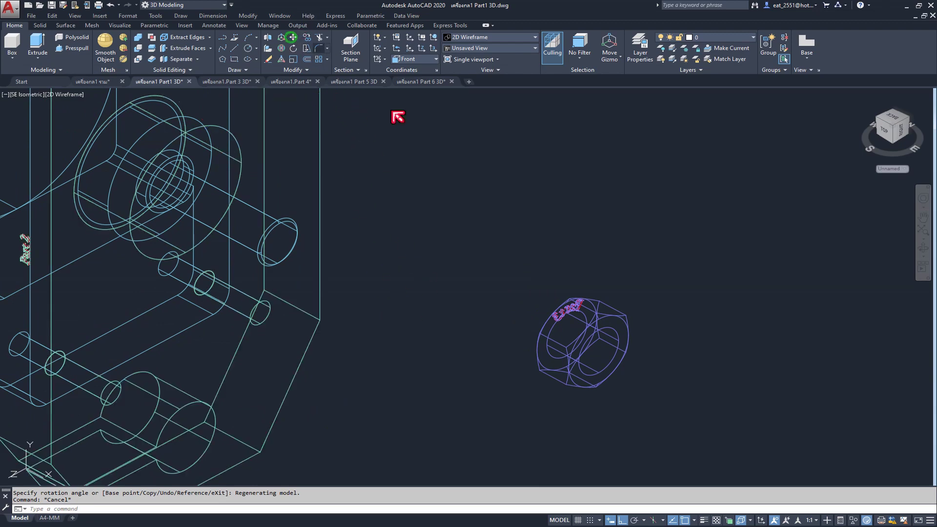
left_click(690, 247)
left_click(419, 456)
key("Return")
scroll(576, 322, "up", 8)
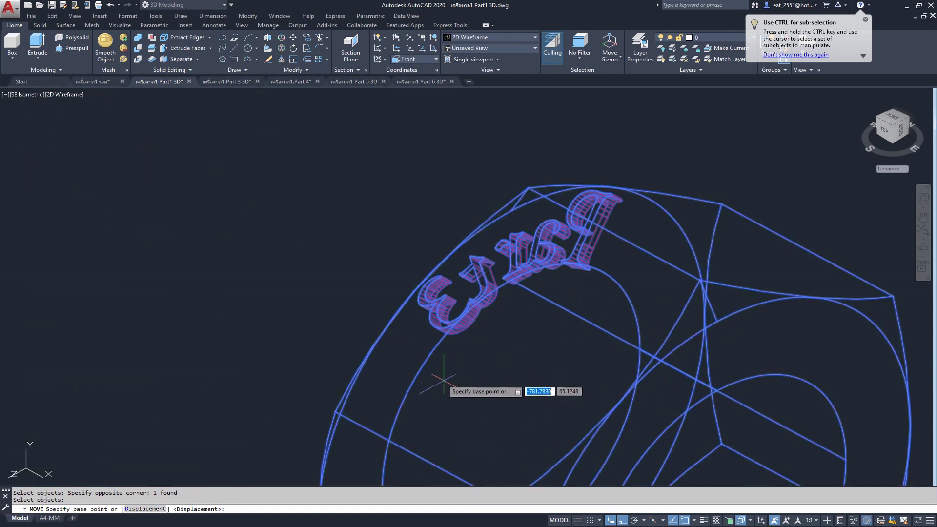
left_click(514, 418)
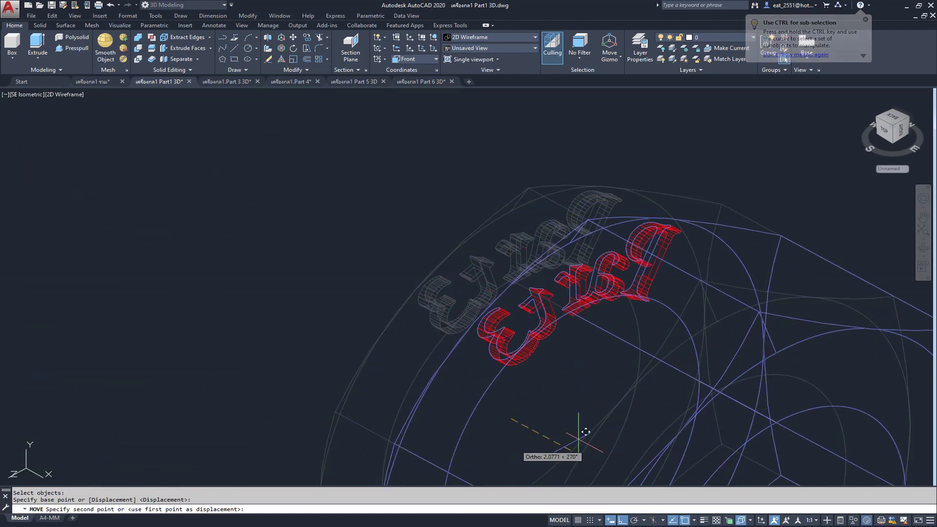
scroll(515, 418, "down", 10)
scroll(537, 430, "up", 3)
scroll(328, 361, "up", 3)
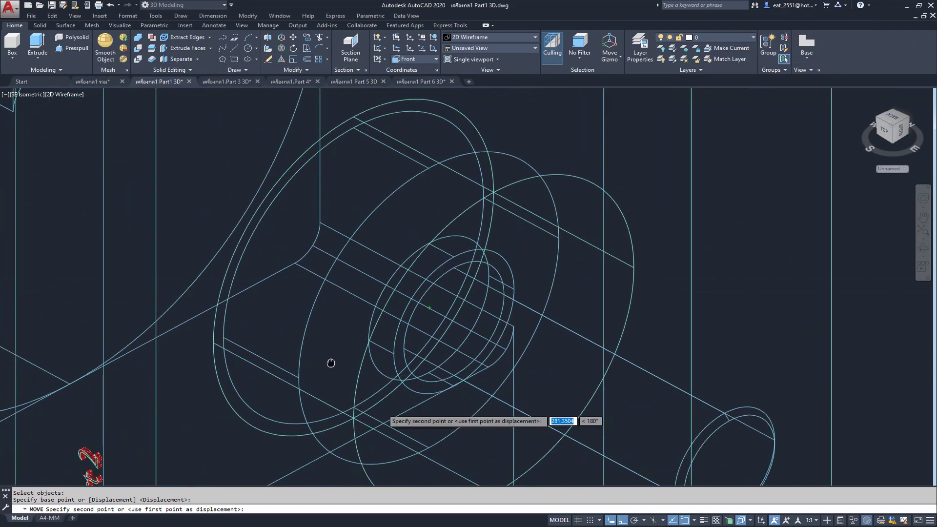
scroll(224, 313, "down", 3)
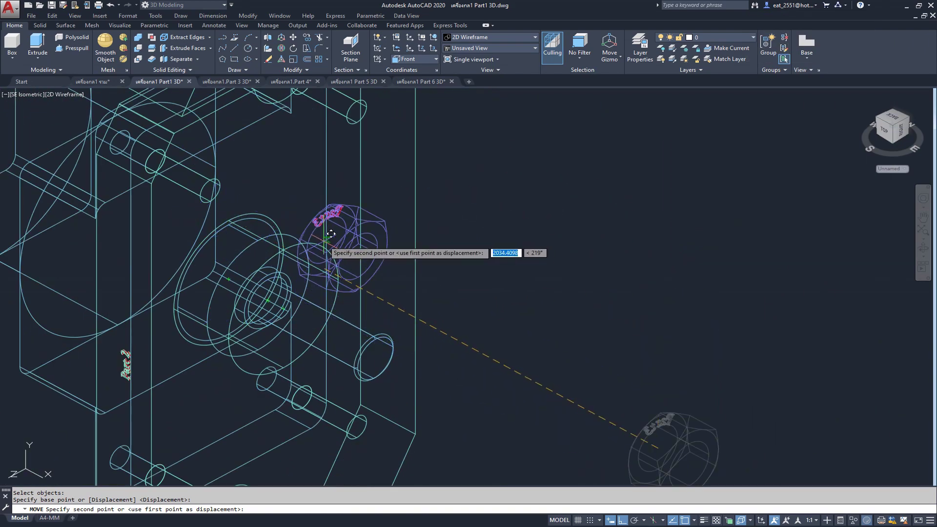
scroll(310, 298, "up", 4)
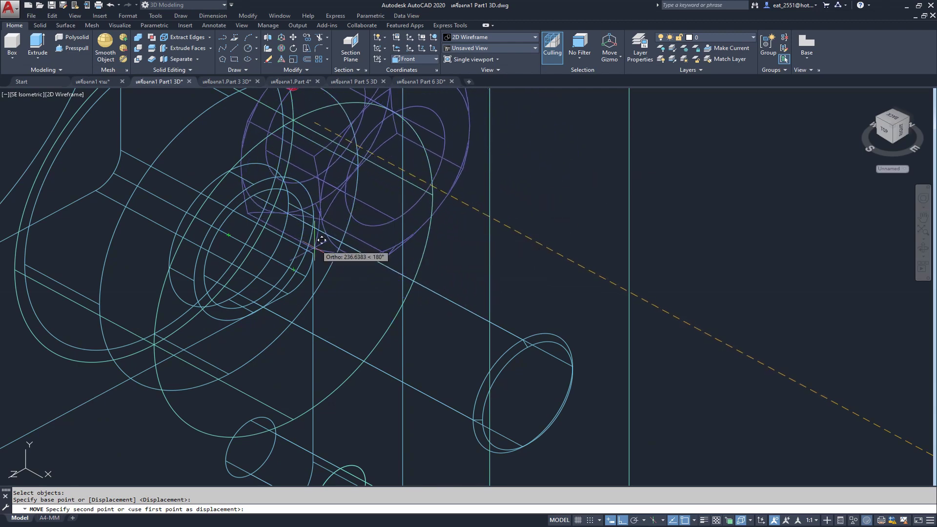
left_click(300, 263)
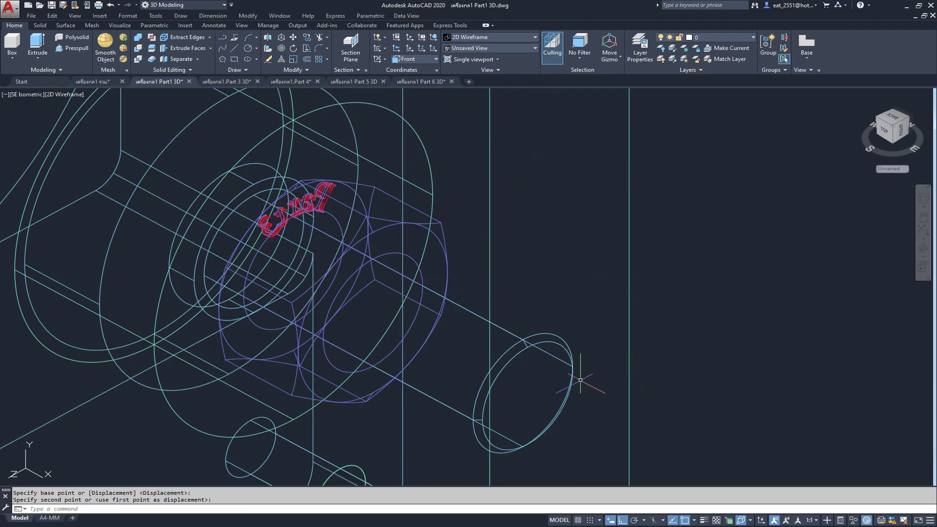
Step: Check the nut's fit in Front view, then return to SE Isometric
left_click(28, 94)
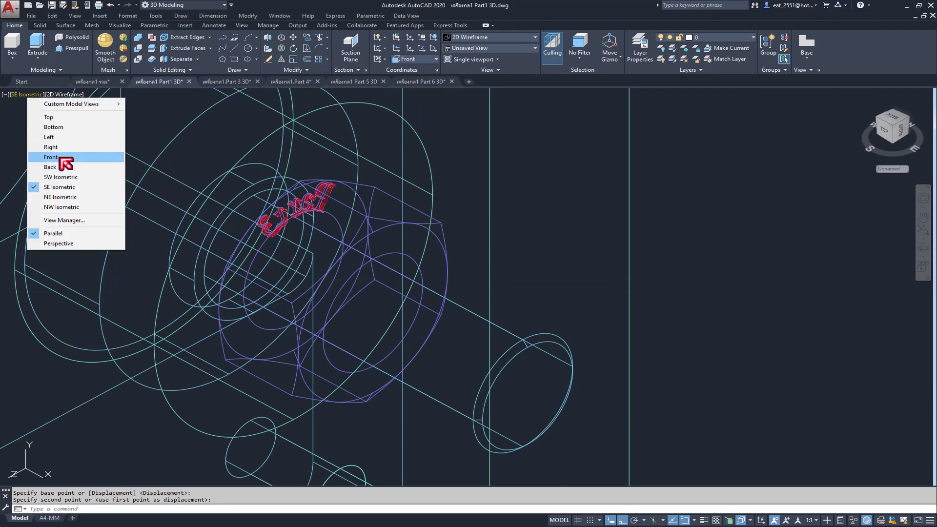
left_click(59, 157)
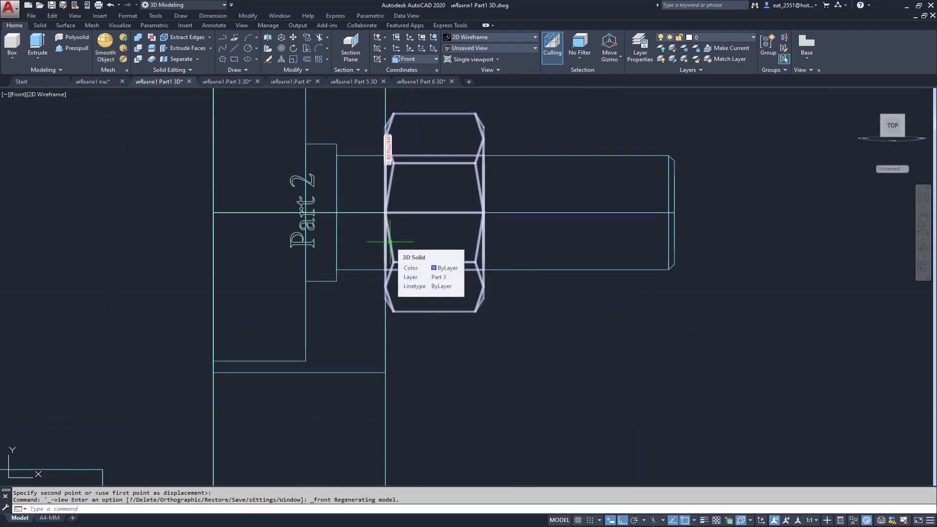
scroll(390, 241, "down", 2)
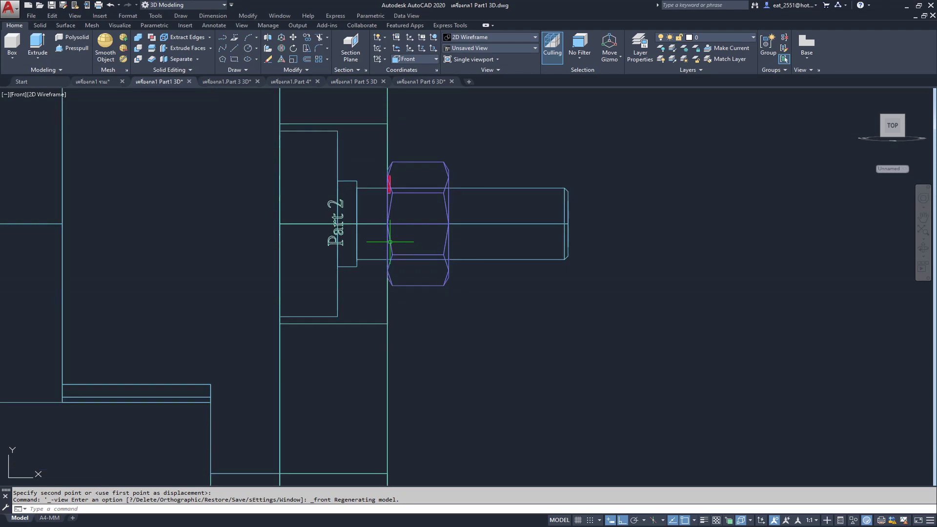
left_click(20, 94)
left_click(56, 187)
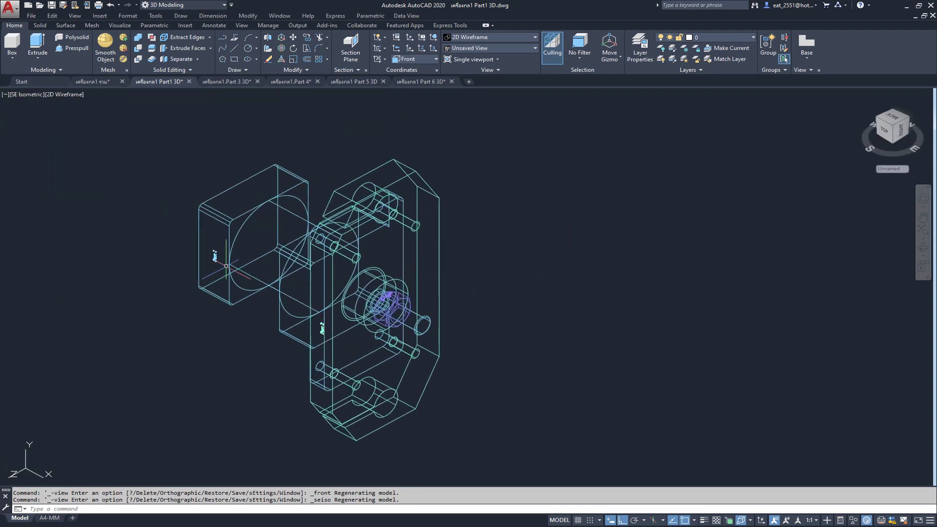
Step: Close the Part 3 drawing and copy the whole Part 4 body from its drawing
left_click(258, 82)
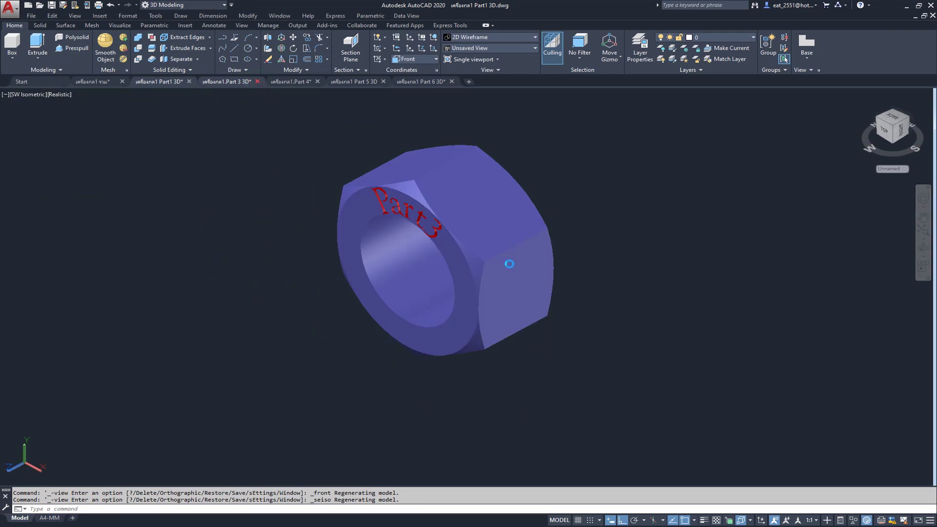
left_click(502, 287)
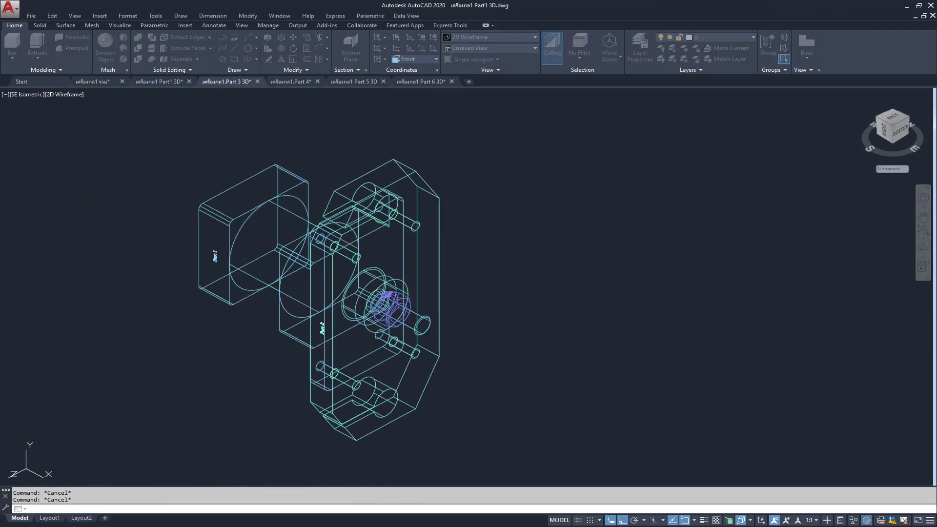
left_click(240, 83)
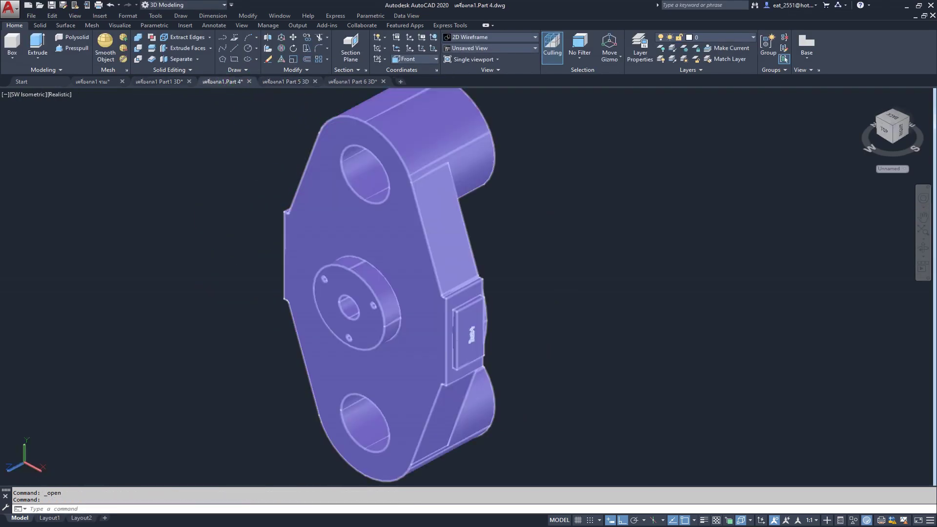
scroll(468, 262, "down", 3)
middle_click_drag(469, 262, 475, 247)
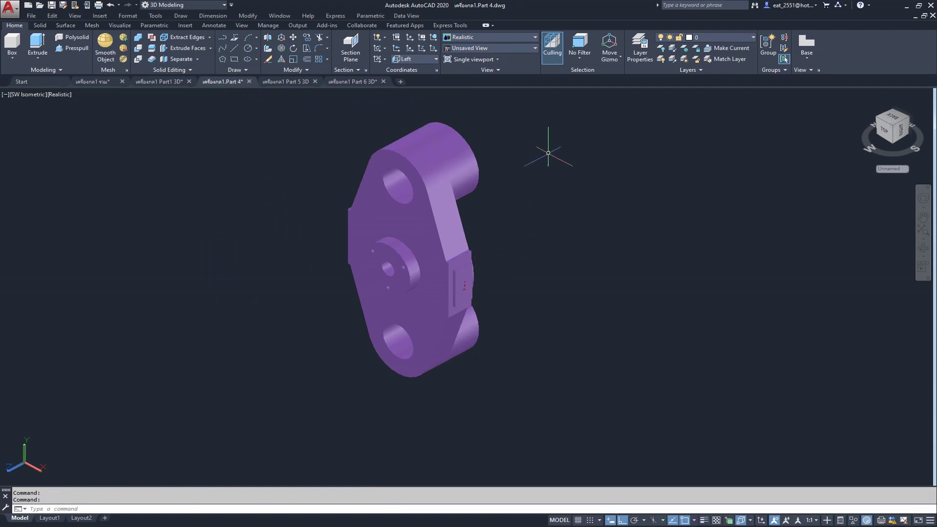
left_click(565, 126)
left_click(267, 401)
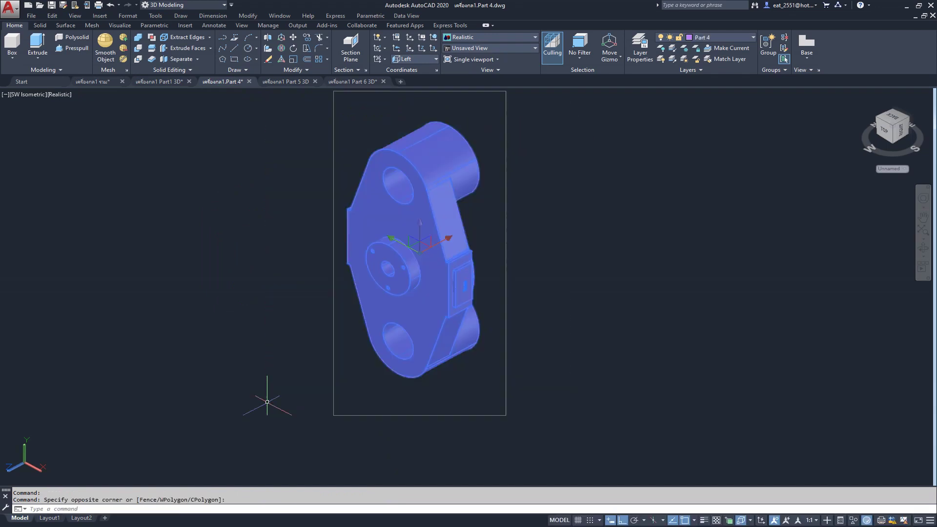
key("ctrl+c")
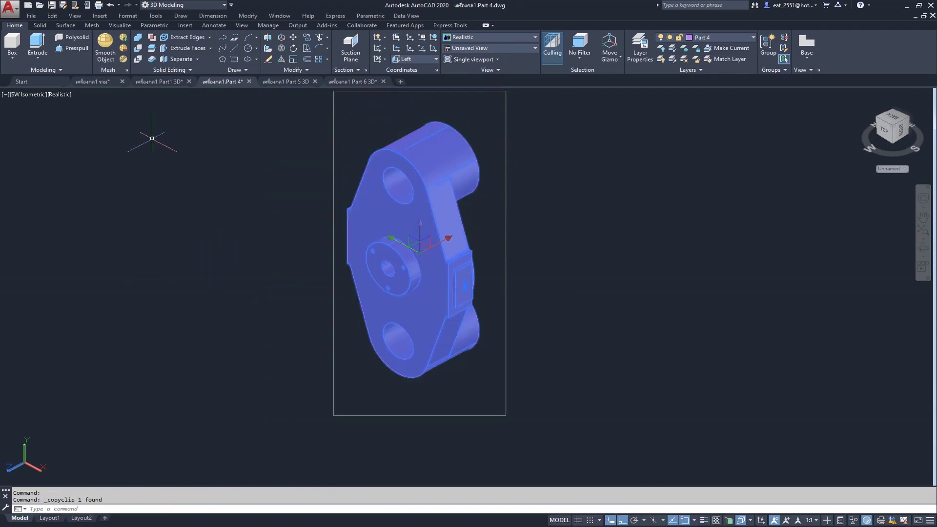
Step: Paste Part 4 beside the Part1 3D assembly and bring up the combined assembly drawing
left_click(155, 82)
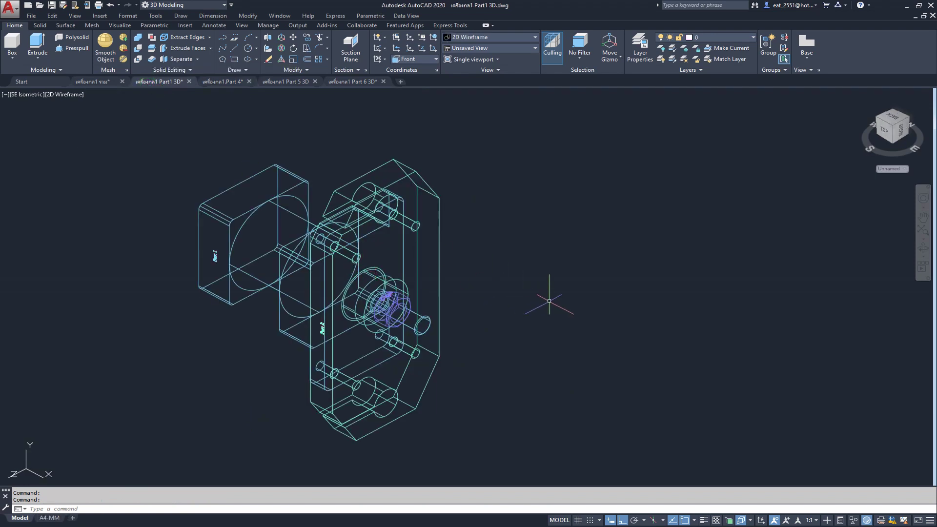
key("ctrl+v")
scroll(549, 301, "down", 5)
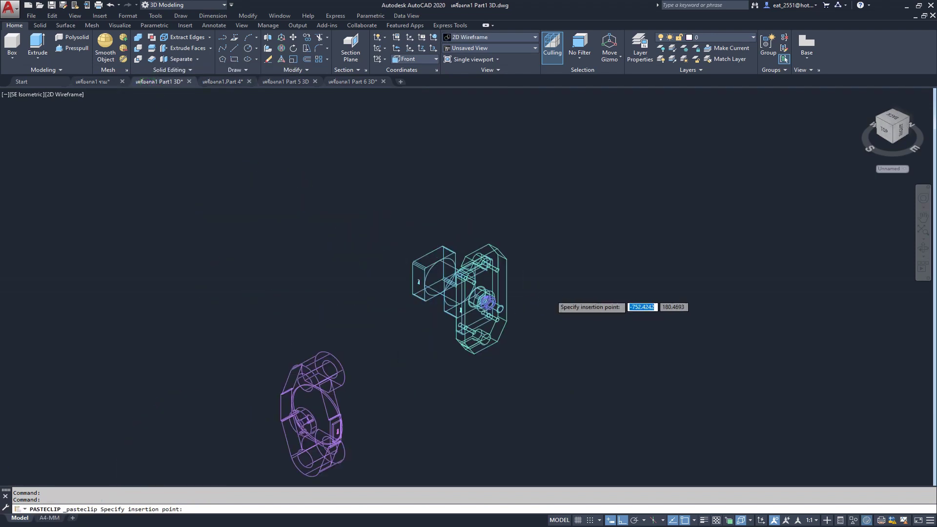
left_click(747, 257)
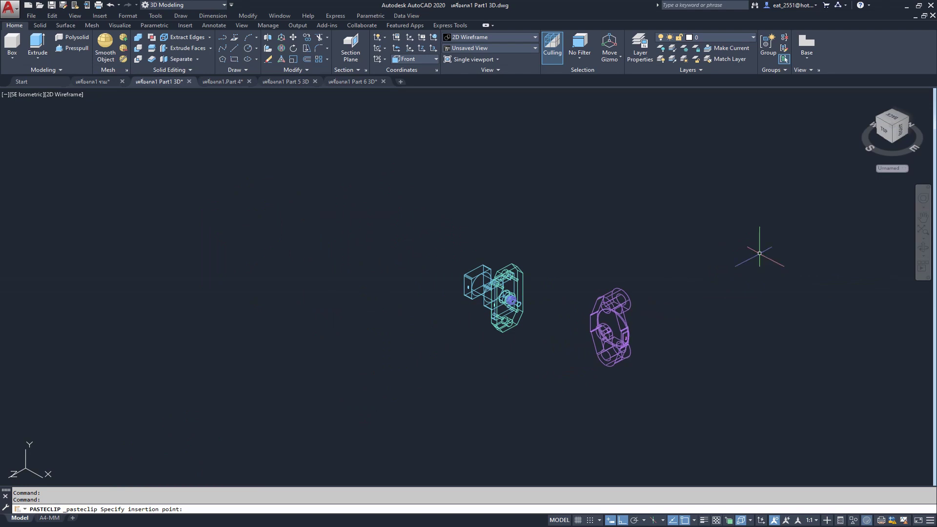
scroll(650, 341, "up", 2)
left_click(102, 83)
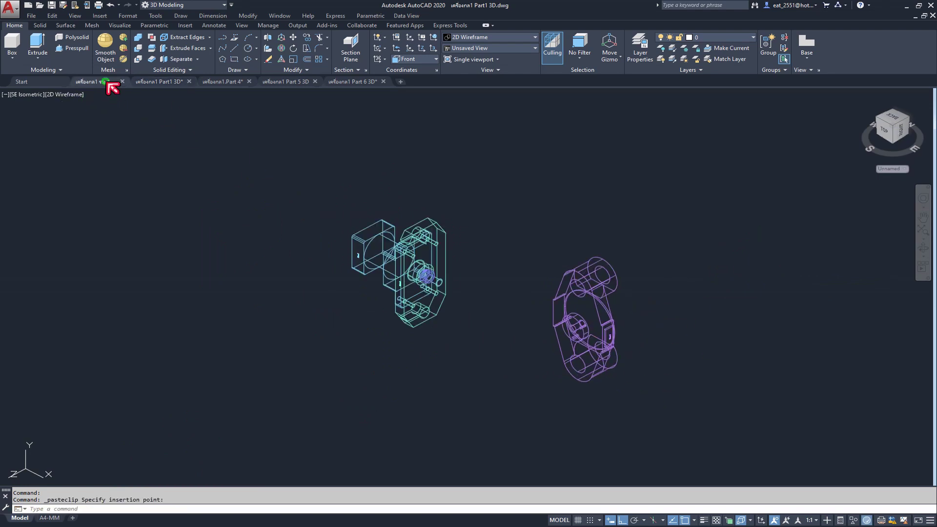
Step: Thaw the Part 3 and Part 4 layers so the nut and bracket appear
left_click(732, 39)
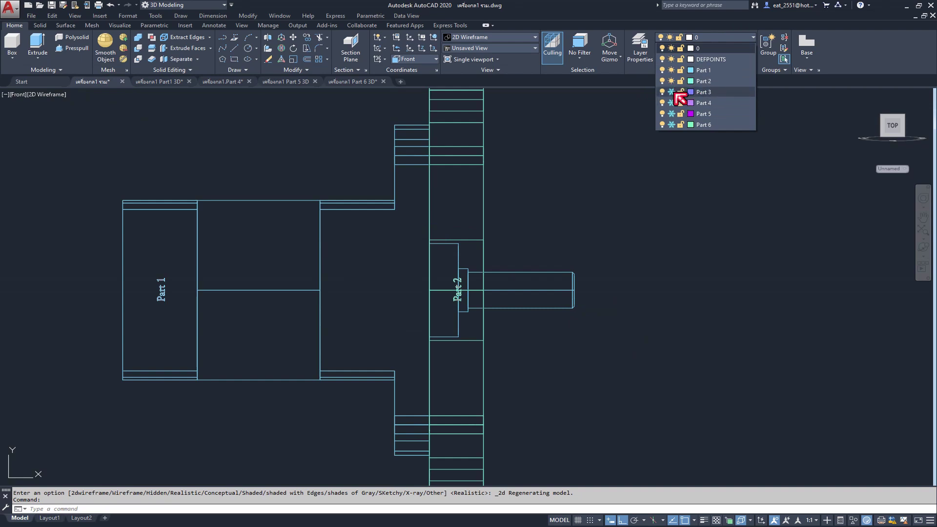
left_click(672, 92)
left_click(672, 103)
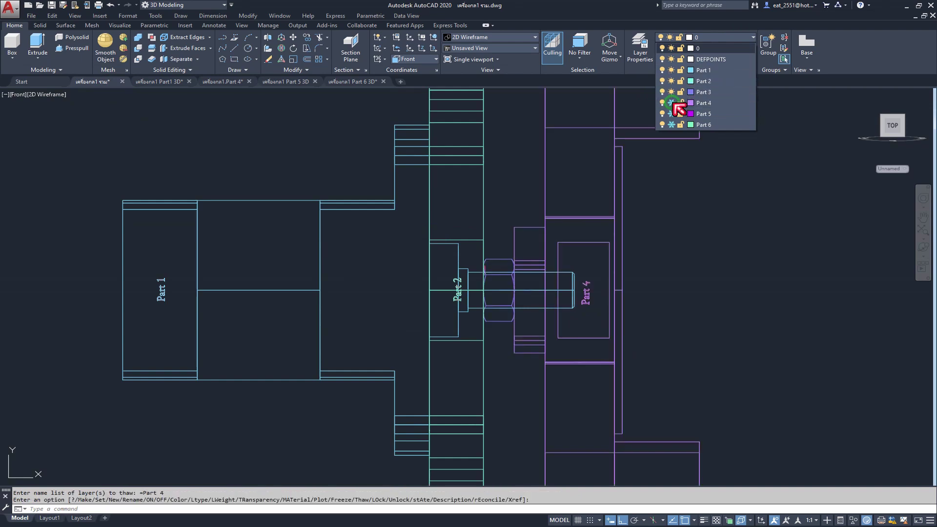
scroll(405, 291, "down", 2)
scroll(416, 291, "up", 2)
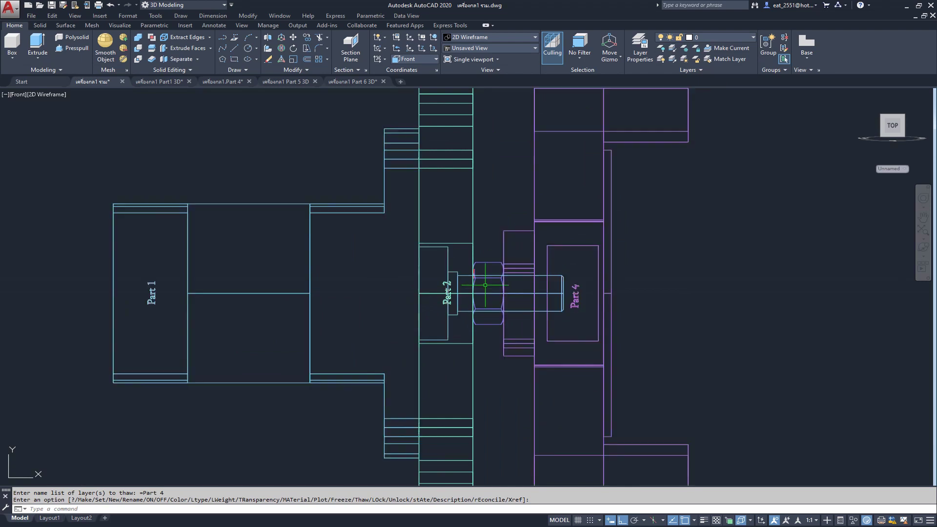
scroll(485, 286, "down", 2)
scroll(495, 285, "up", 2)
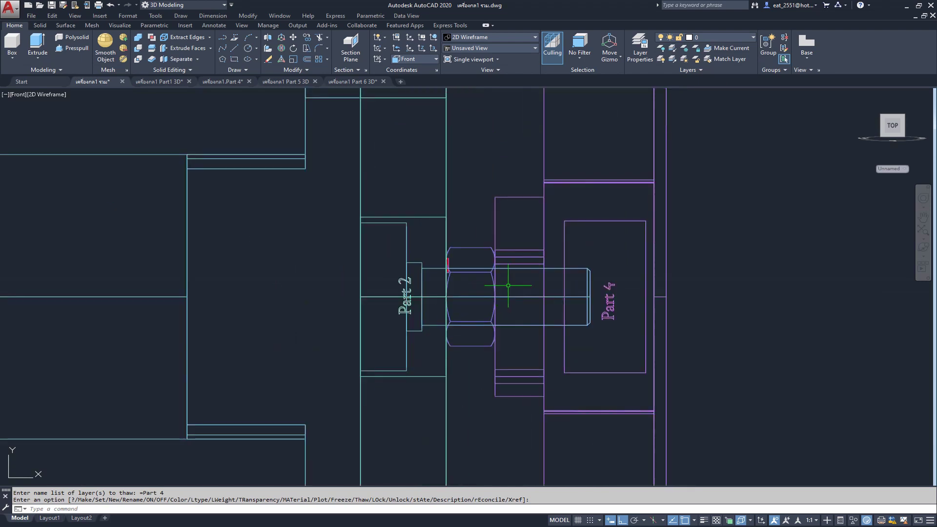
left_click(159, 82)
Step: Select the purple Part 4 body and rotate it around in 3D
scroll(614, 334, "up", 2)
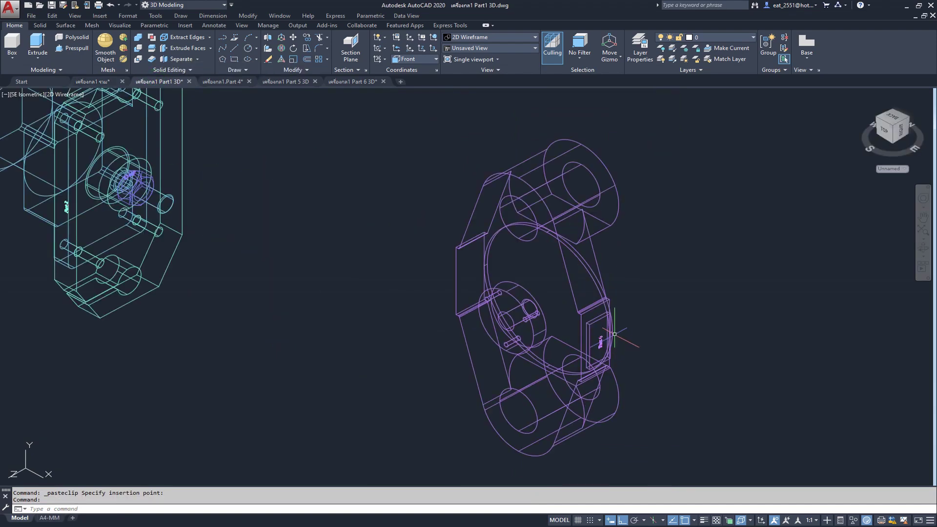
middle_click_drag(579, 263, 567, 254)
left_click(647, 129)
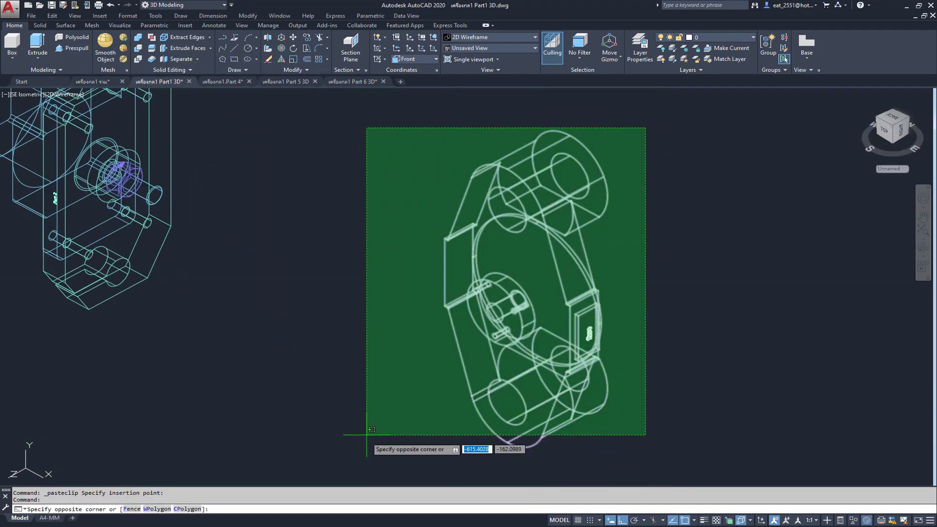
left_click(362, 446)
left_click(282, 48)
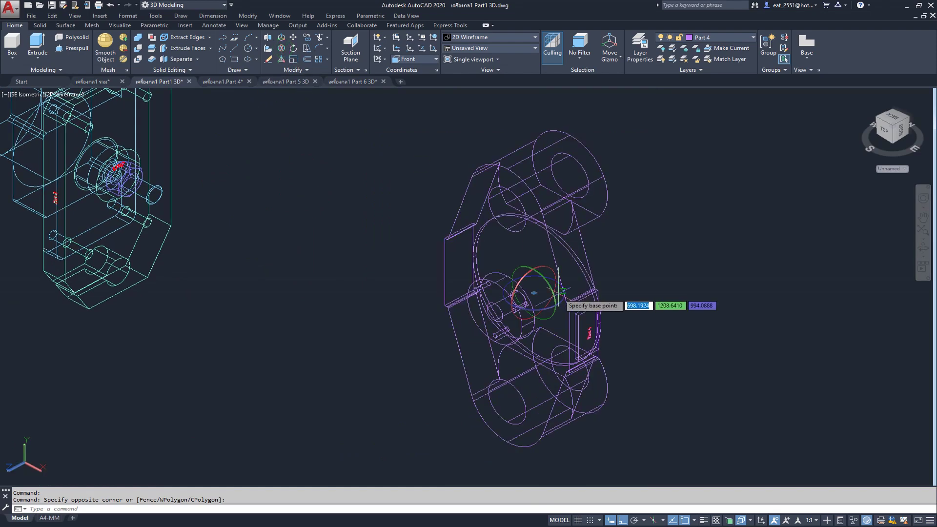
left_click(564, 310)
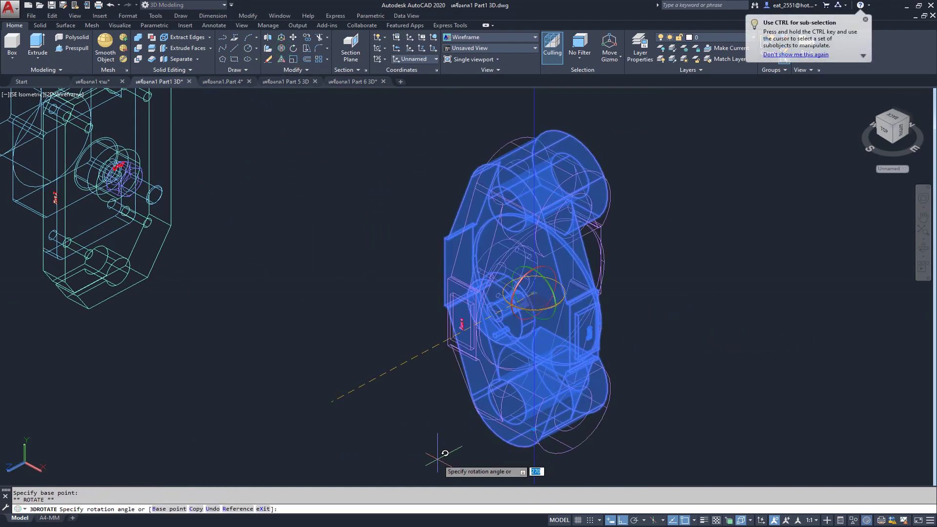
left_click(301, 427)
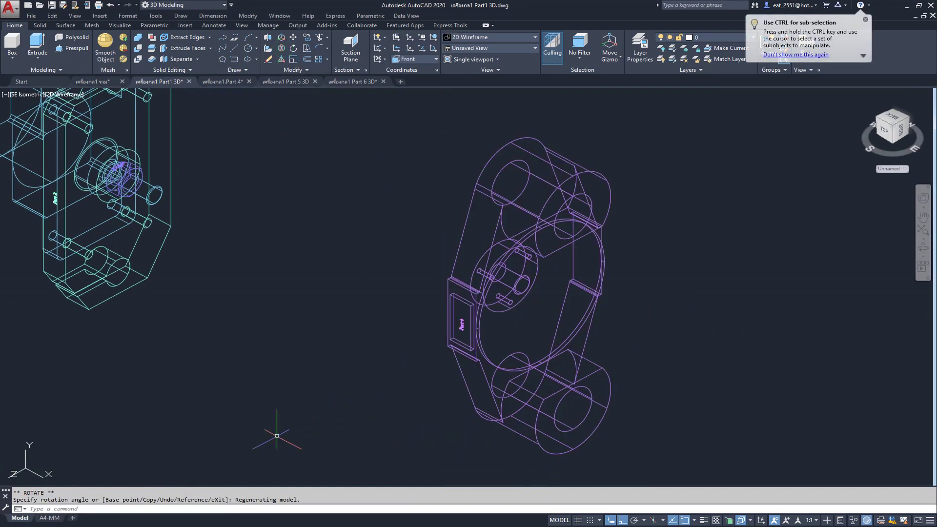
Step: Move Part 4 from its hub centre onto the assembly against Part 2
scroll(375, 374, "up", 2)
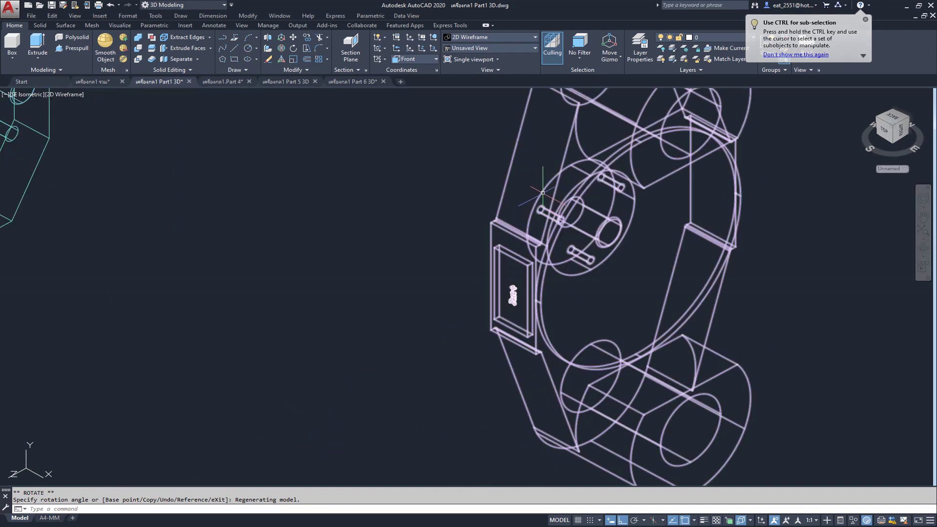
left_click(293, 38)
left_click(644, 209)
left_click(331, 320)
key("Return")
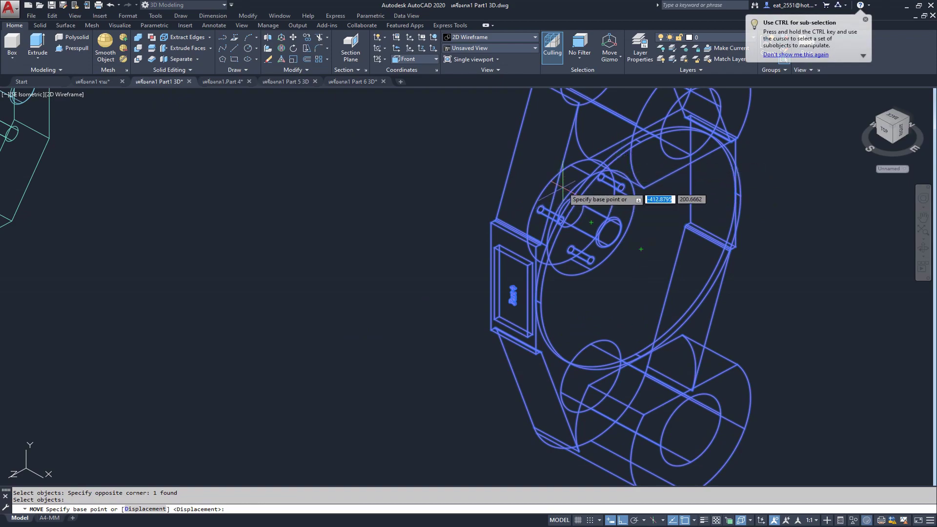
scroll(569, 185, "up", 5)
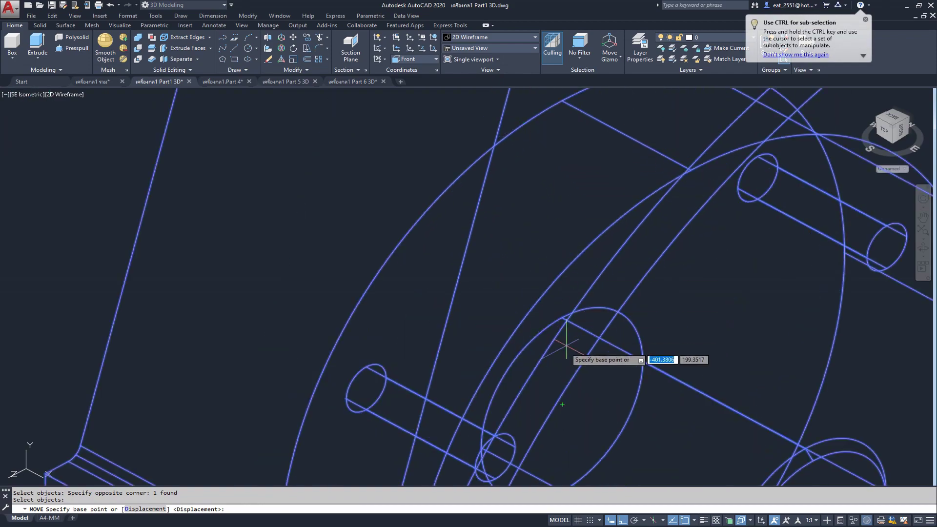
left_click(562, 405)
scroll(565, 402, "down", 5)
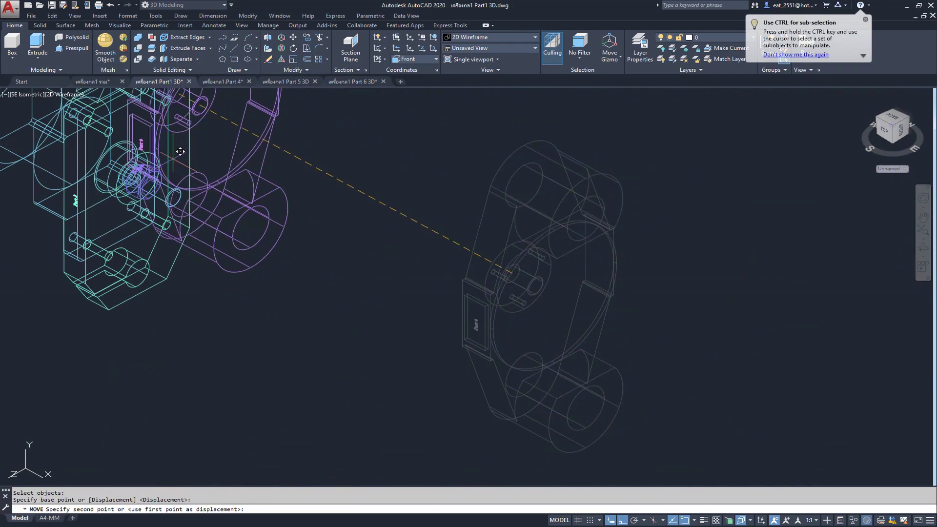
scroll(125, 126, "up", 4)
scroll(178, 189, "up", 3)
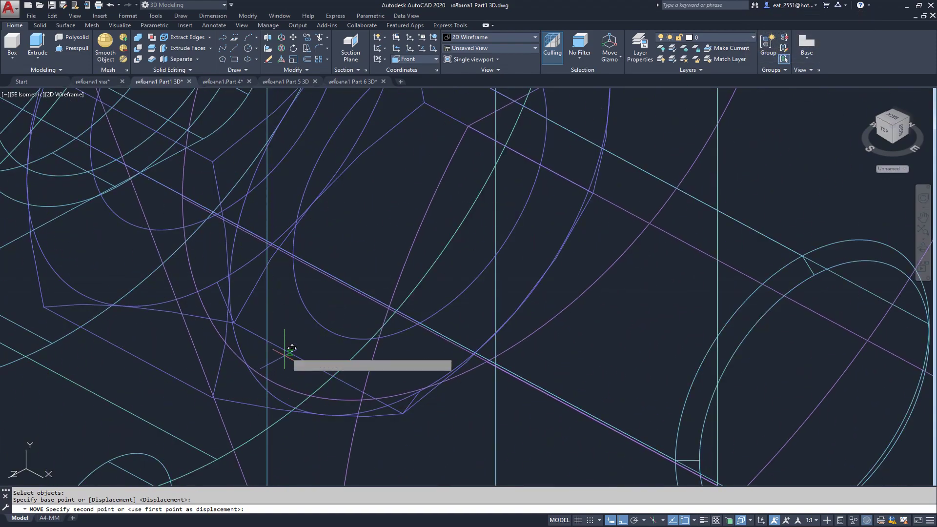
scroll(425, 184, "down", 2)
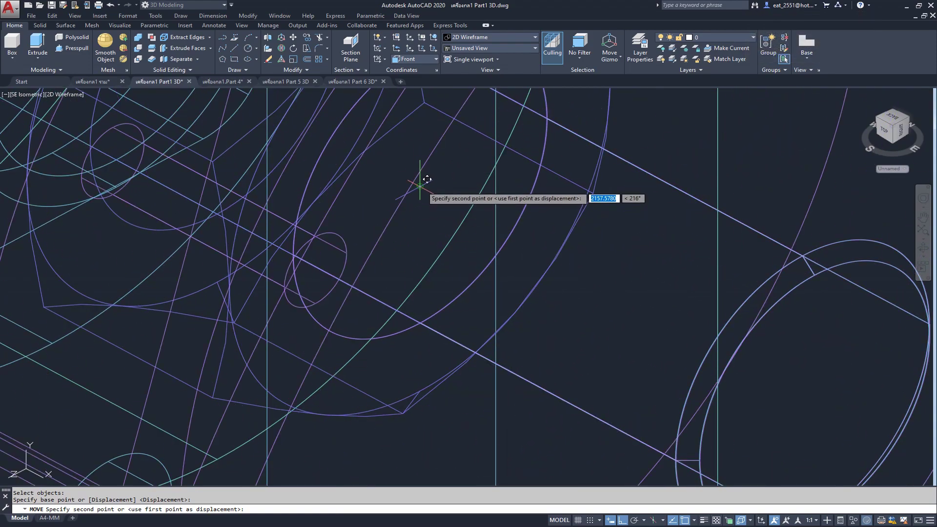
left_click(419, 182)
scroll(438, 196, "down", 3)
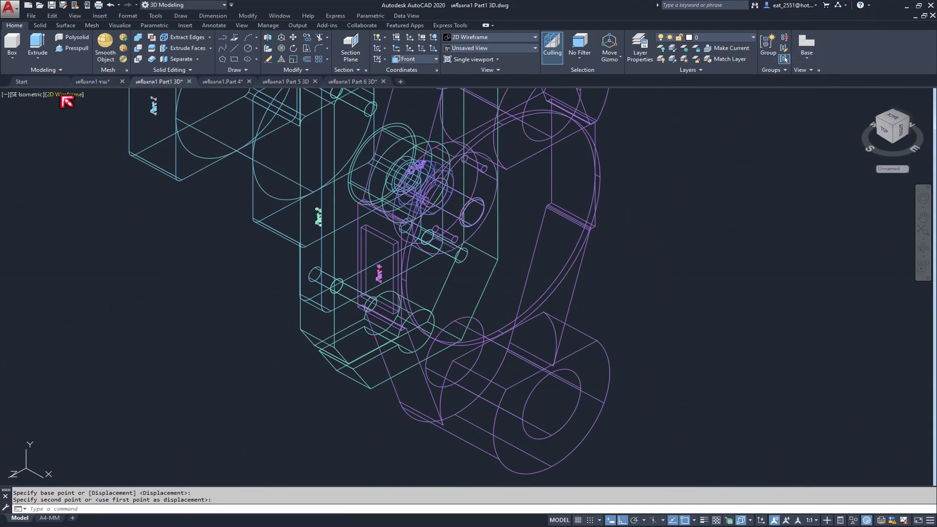
Step: Check the assembly in Front view and go back to the Part 4 drawing
left_click(34, 94)
left_click(68, 162)
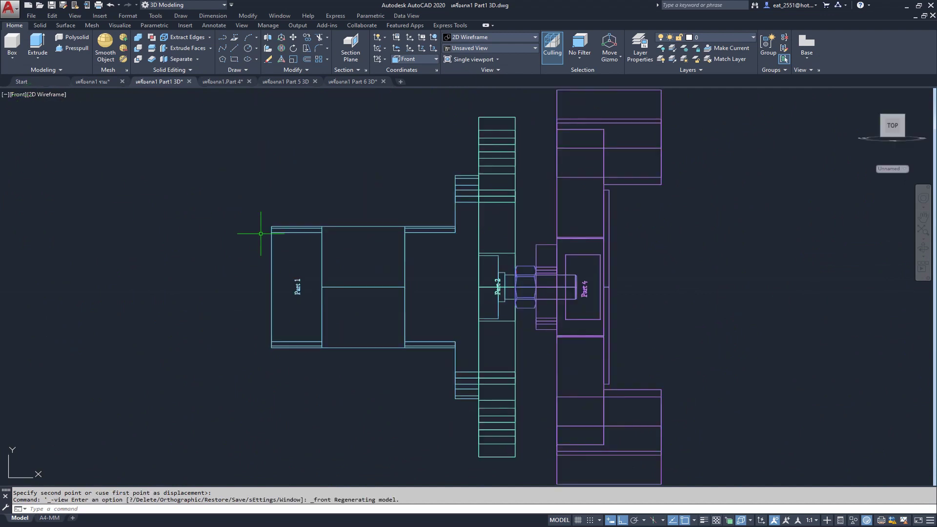
scroll(182, 257, "down", 2)
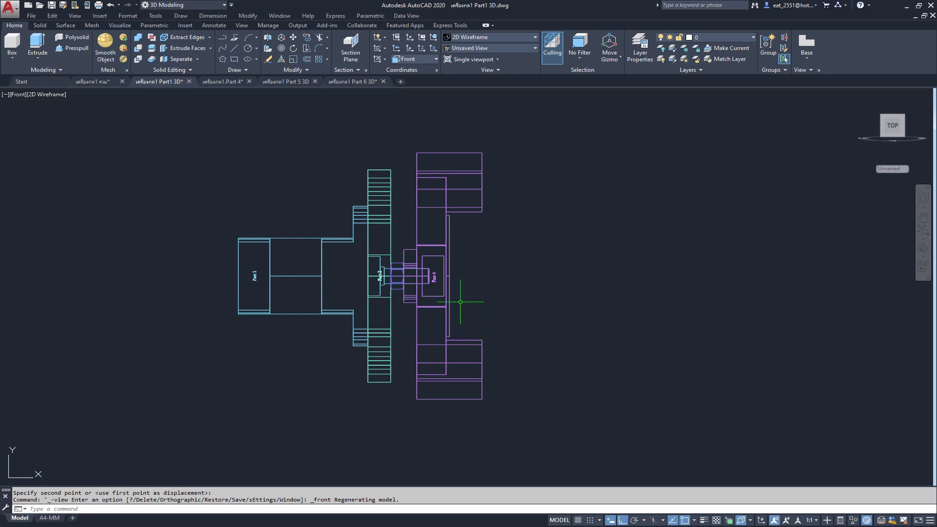
left_click(240, 82)
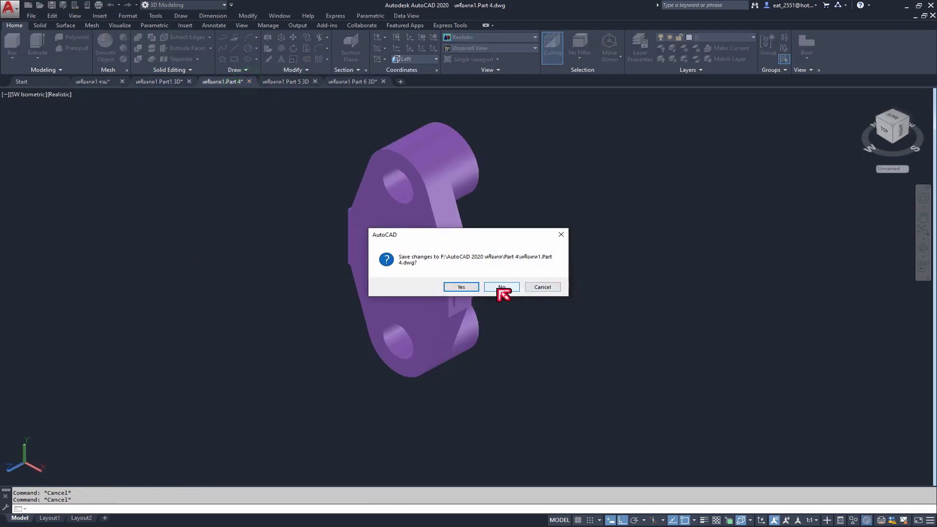
Step: Discard Part 4's changes and thaw layer Part 5 in the combined drawing to show the shafts
left_click(501, 288)
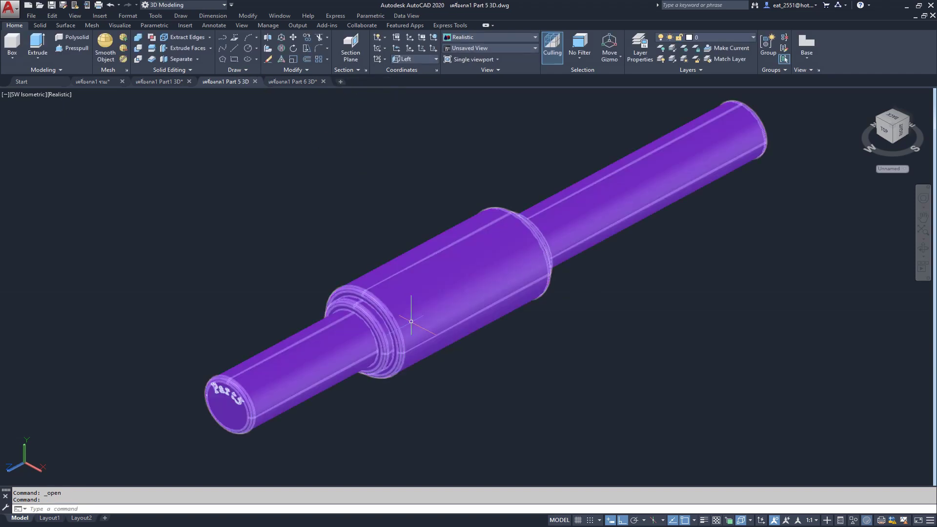
left_click(91, 83)
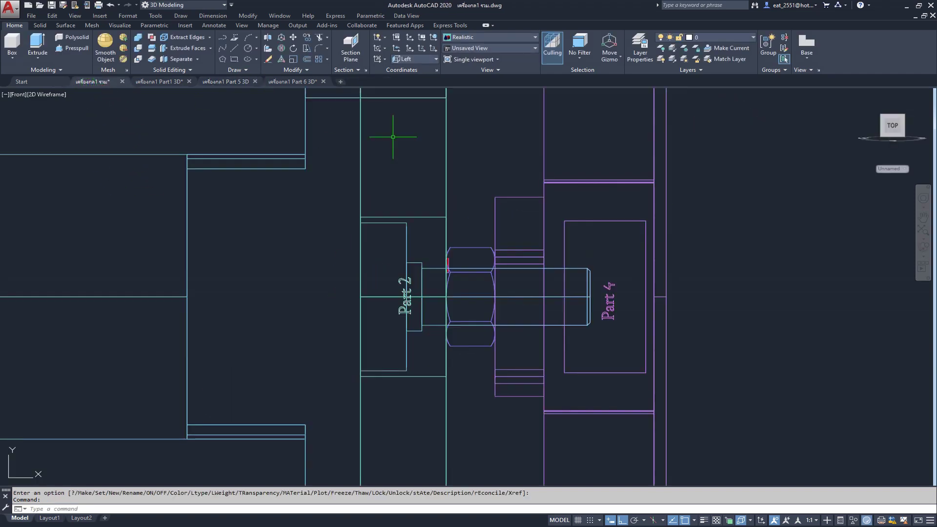
left_click(741, 36)
left_click(671, 114)
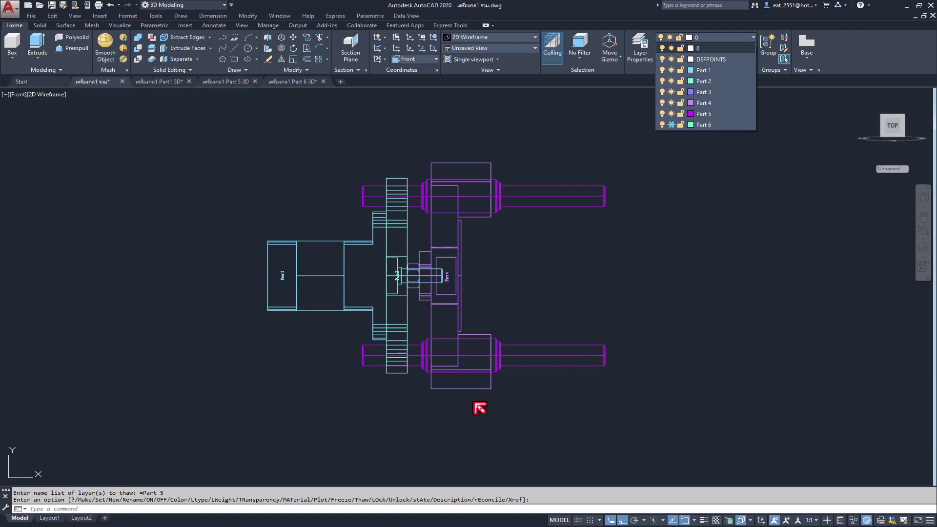
scroll(498, 230, "up", 2)
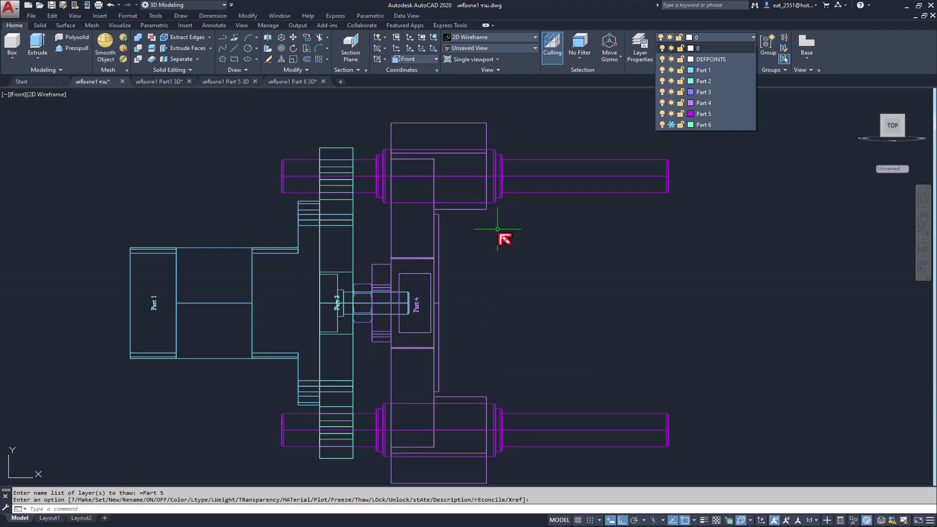
scroll(476, 157, "up", 5)
scroll(476, 157, "down", 5)
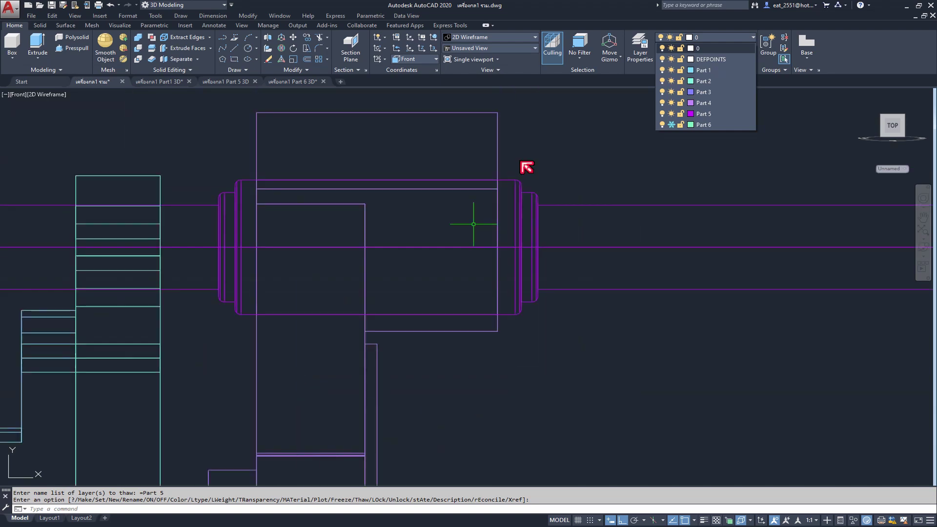
scroll(520, 160, "up", 5)
scroll(467, 229, "down", 4)
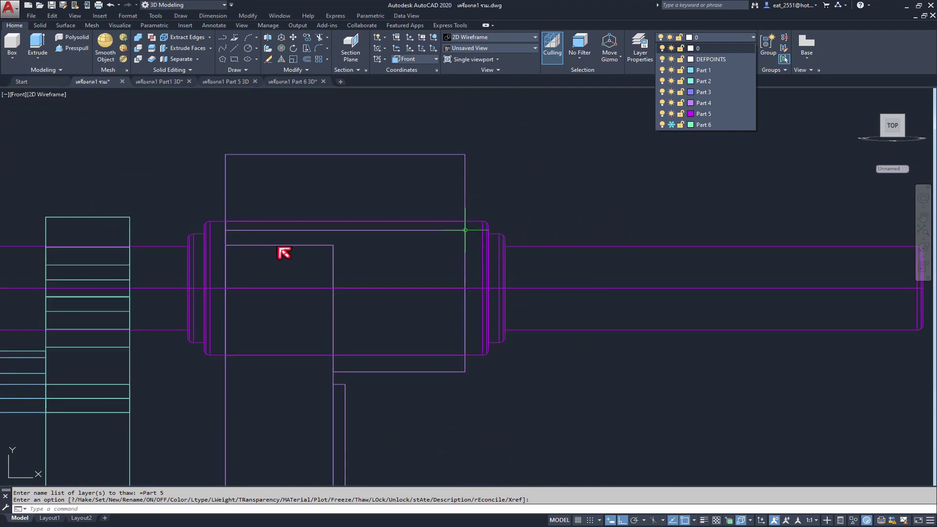
left_click(488, 180)
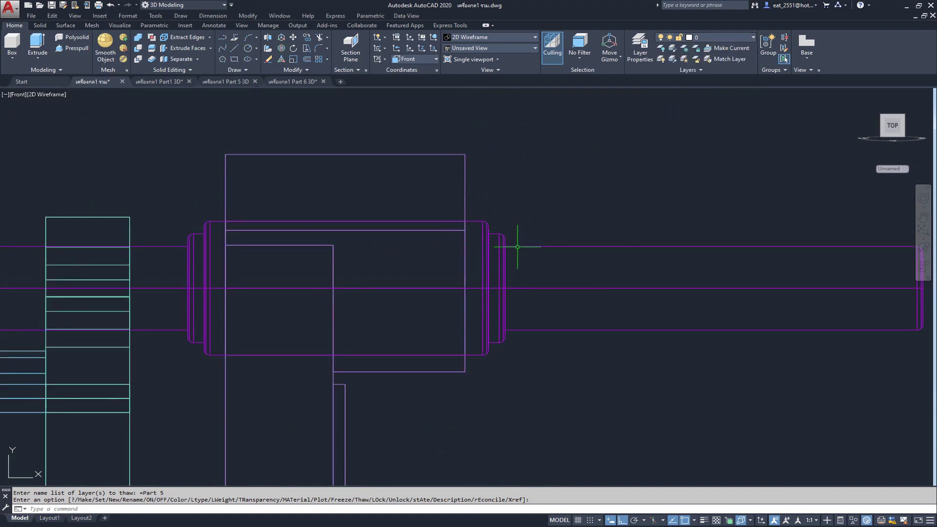
scroll(517, 247, "up", 2)
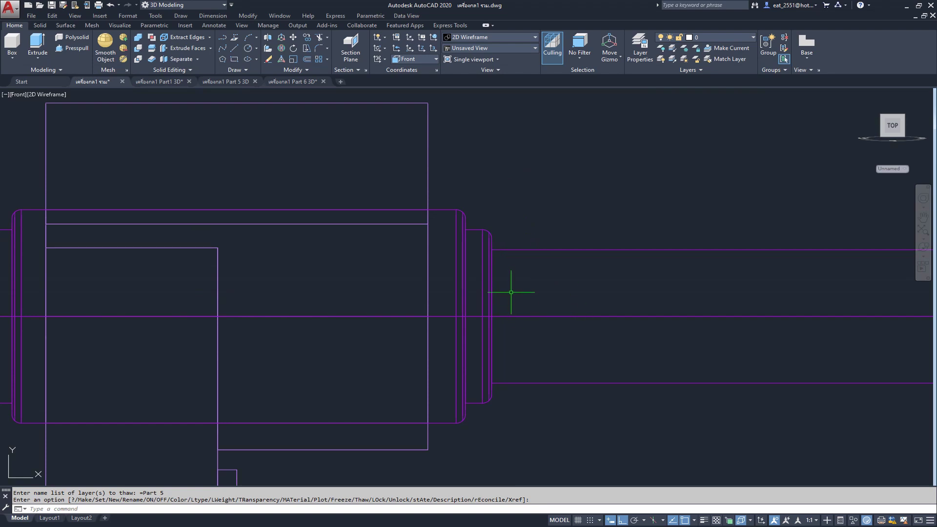
scroll(474, 263, "up", 2)
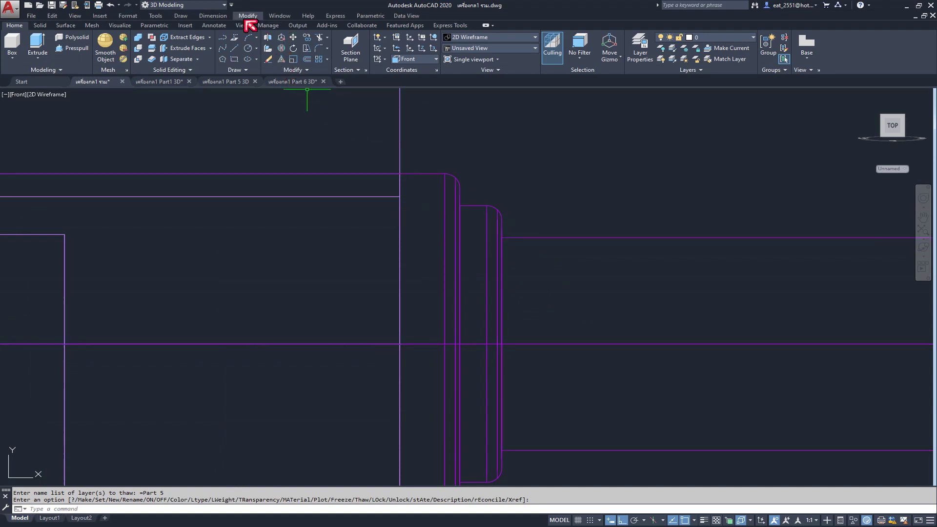
left_click(213, 16)
left_click(218, 40)
left_click(461, 205)
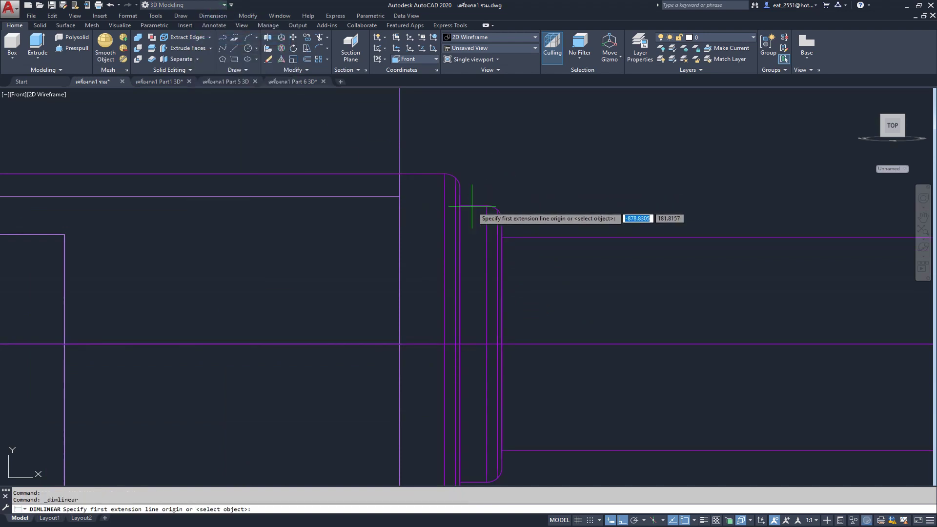
left_click(399, 197)
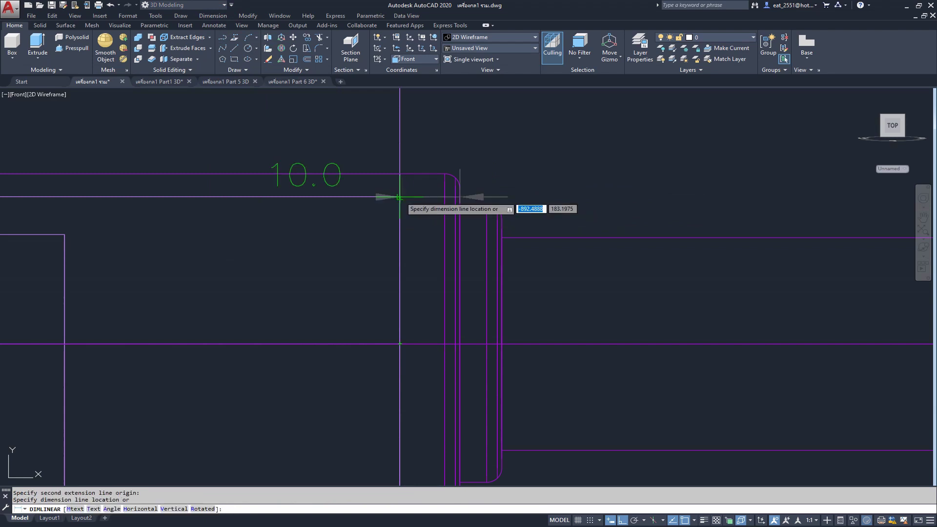
left_click(488, 108)
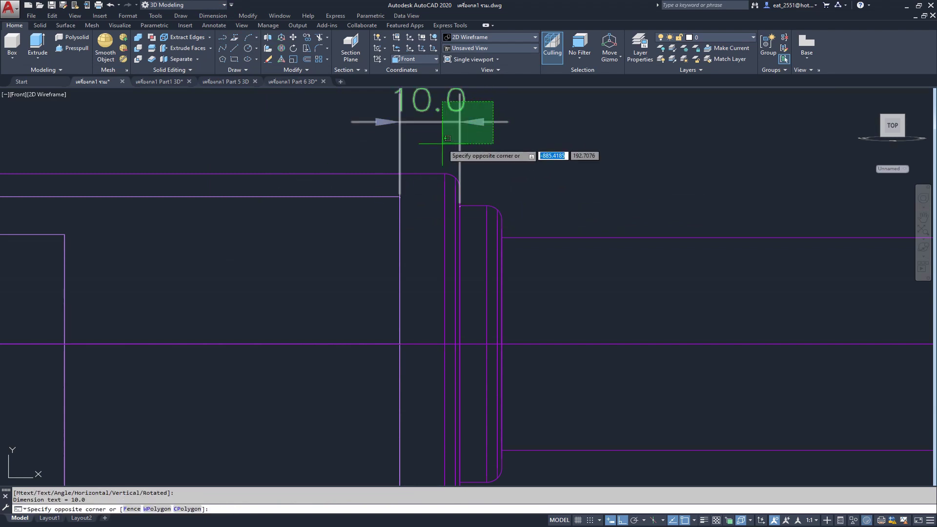
left_click(442, 144)
key("Delete")
scroll(484, 182, "down", 5)
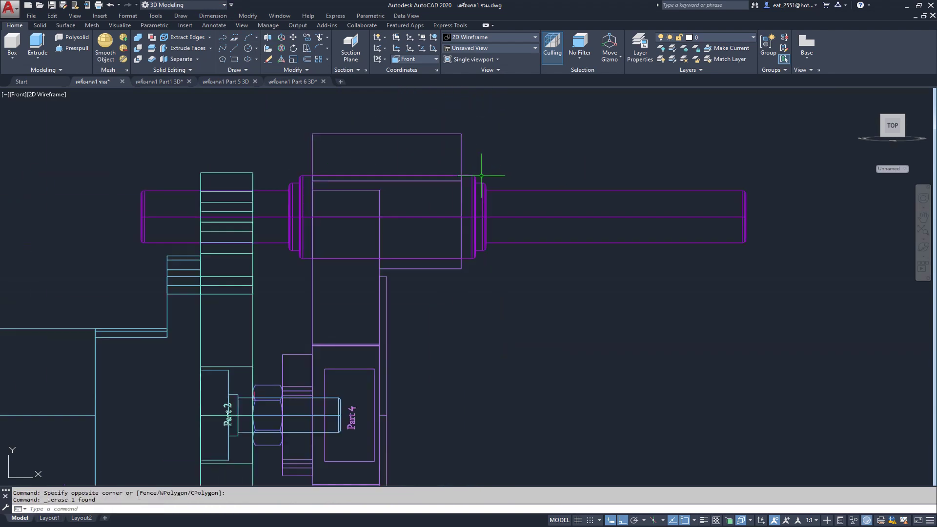
scroll(481, 175, "down", 3)
scroll(487, 266, "up", 4)
scroll(487, 267, "down", 2)
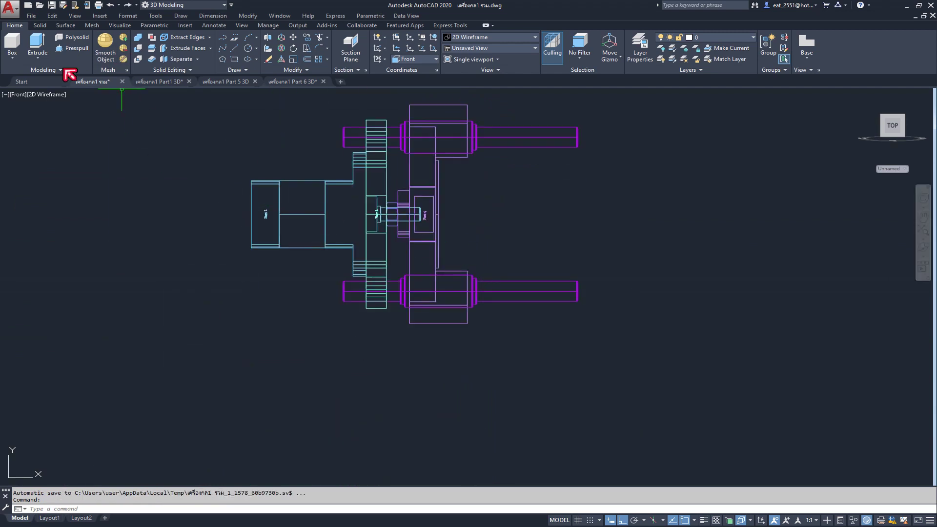
Step: Set the Part1 3D assembly to SE Isometric view
left_click(162, 83)
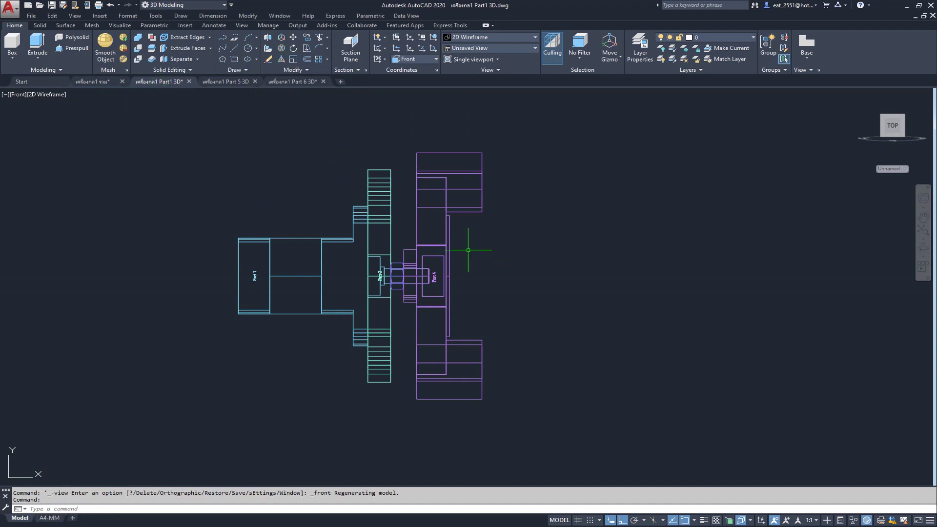
left_click(22, 96)
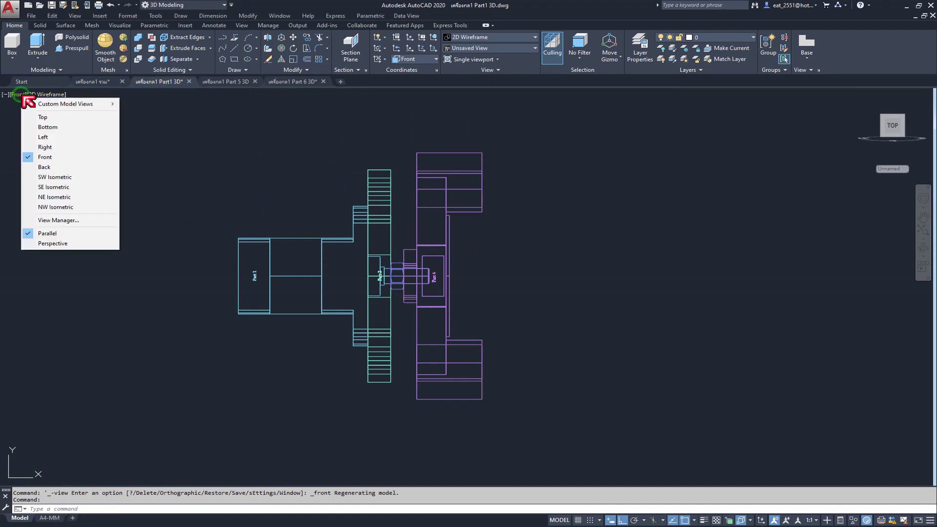
left_click(74, 191)
middle_click_drag(287, 260, 164, 231)
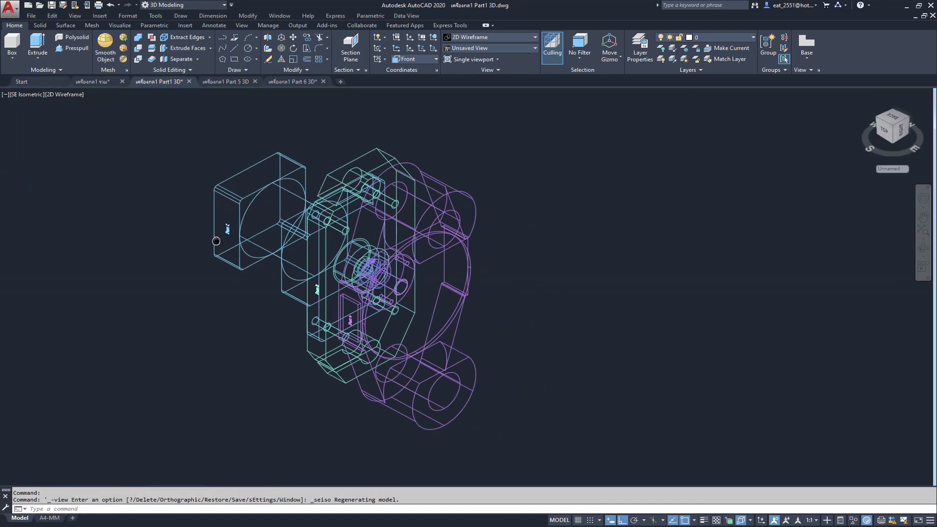
Step: Copy the lower shaft from the Part 5 3D drawing and return to Part1 3D
left_click(223, 83)
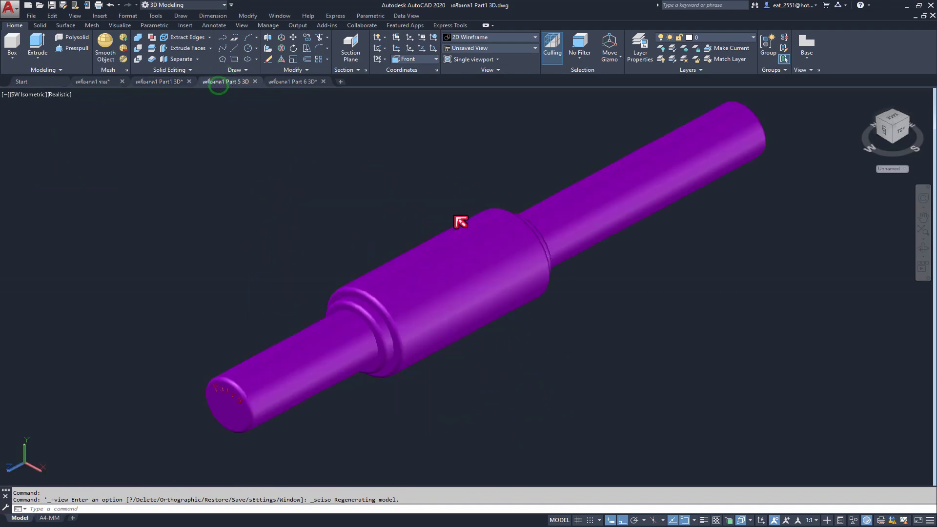
middle_click_drag(489, 228, 542, 235)
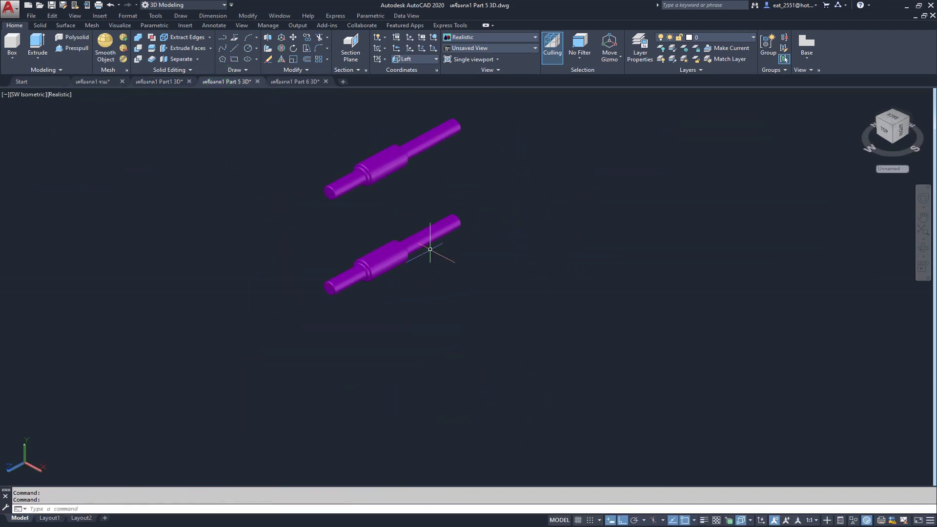
scroll(358, 257, "up", 3)
scroll(413, 316, "down", 1)
scroll(412, 313, "down", 1)
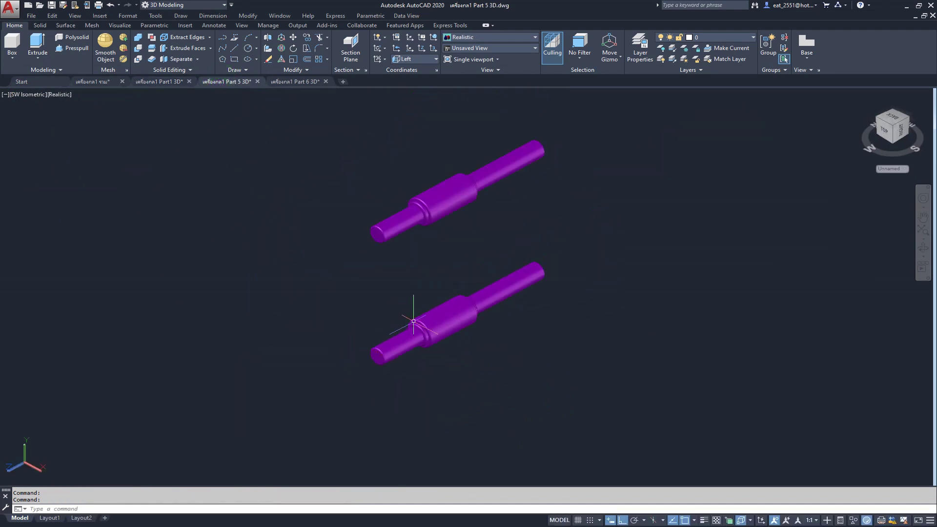
scroll(436, 329, "up", 3)
left_click(701, 247)
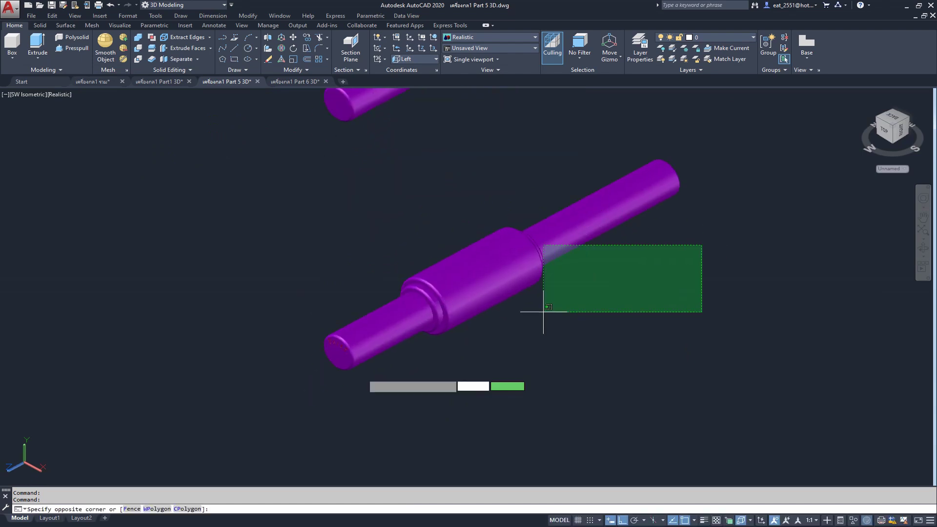
left_click(192, 438)
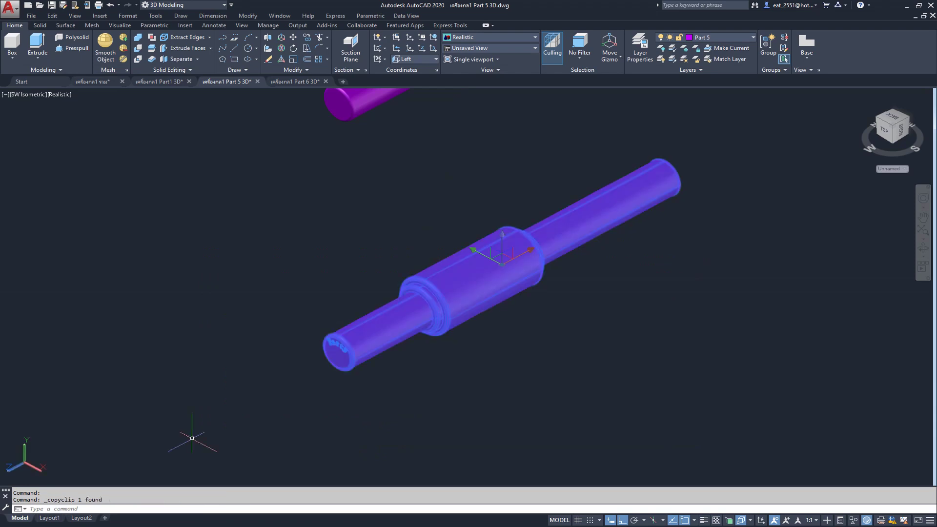
left_click(147, 82)
Step: Paste the Part 5 shaft to the right of the Part1 assembly
key("ctrl+v")
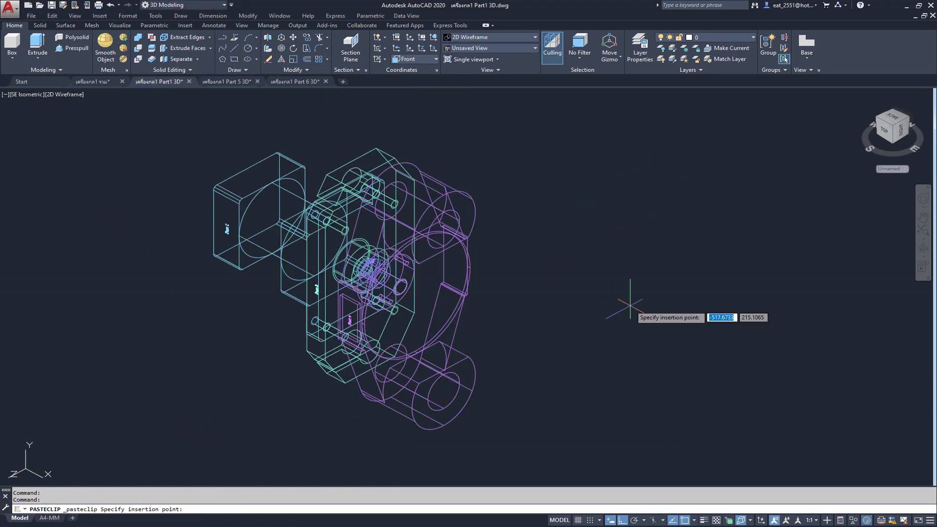
scroll(634, 312, "down", 5)
left_click(786, 234)
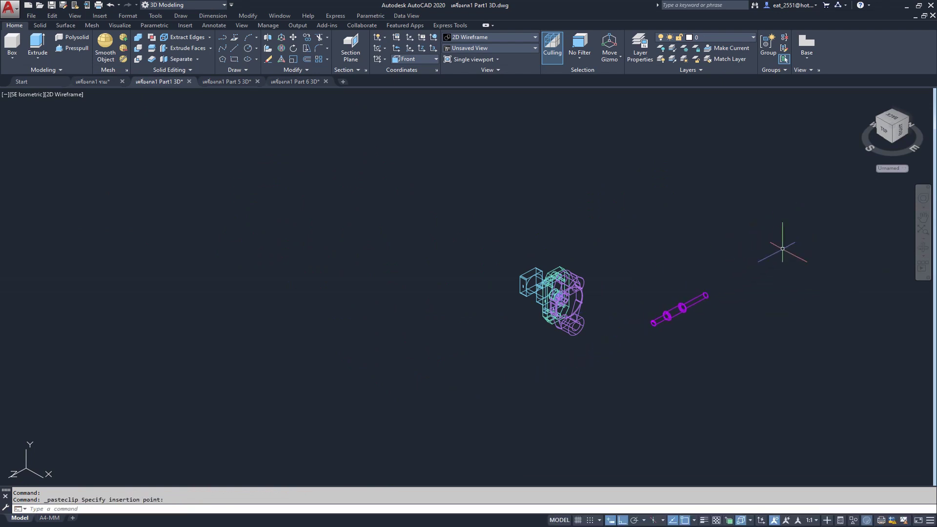
scroll(666, 327, "up", 3)
middle_click_drag(794, 247, 661, 247)
Step: Rotate the pasted shaft in 3D into its new orientation
left_click(732, 188)
left_click(433, 399)
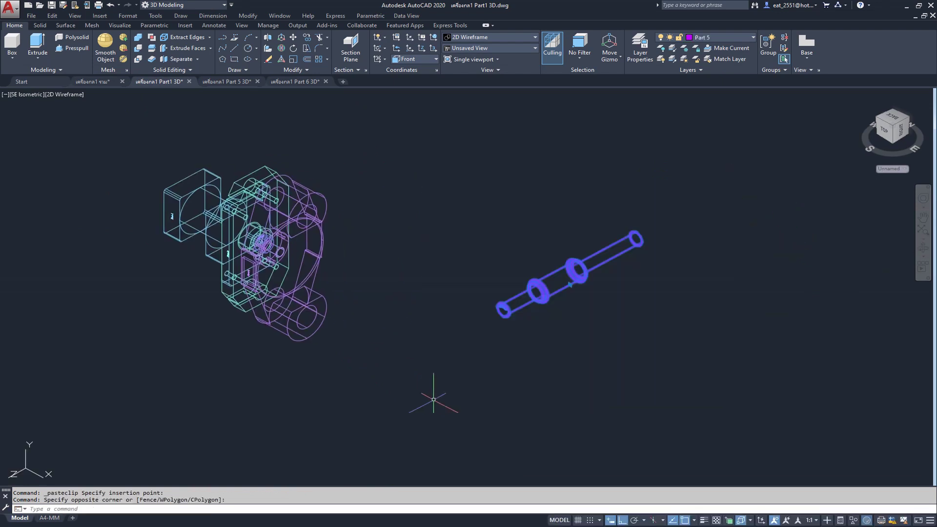
left_click(283, 49)
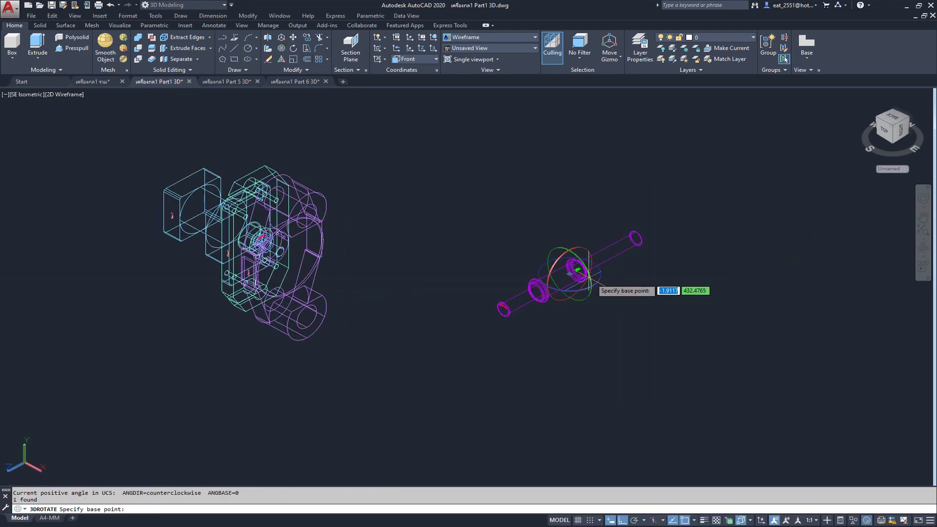
left_click(607, 274)
left_click(434, 401)
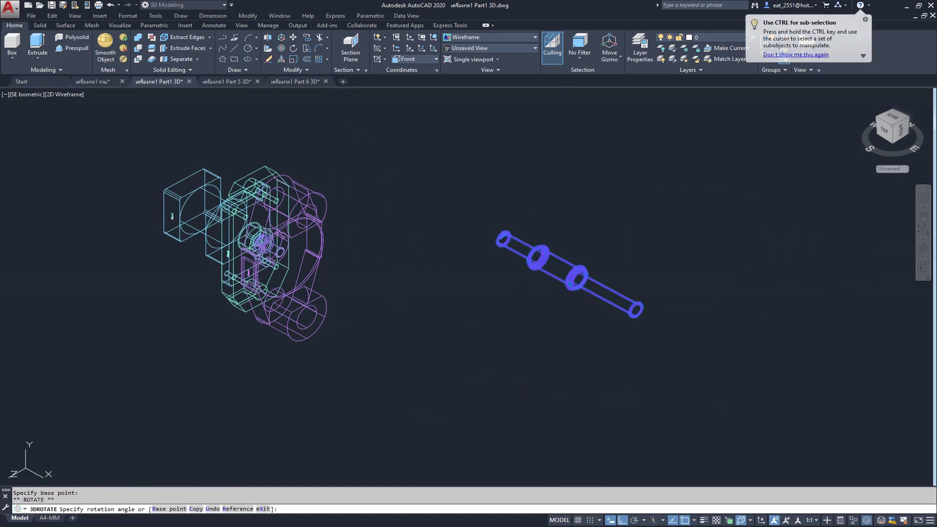
key("Escape")
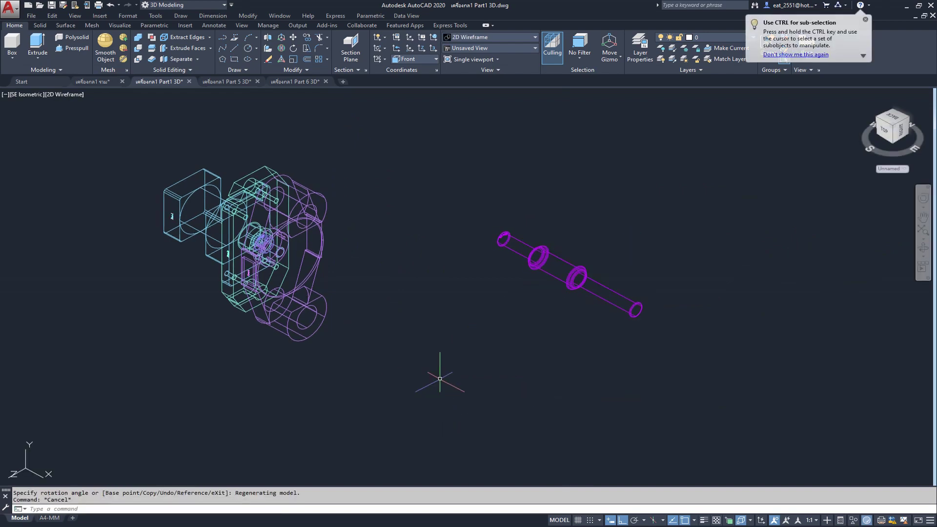
scroll(309, 209, "up", 5)
scroll(259, 261, "up", 2)
scroll(227, 245, "up", 2)
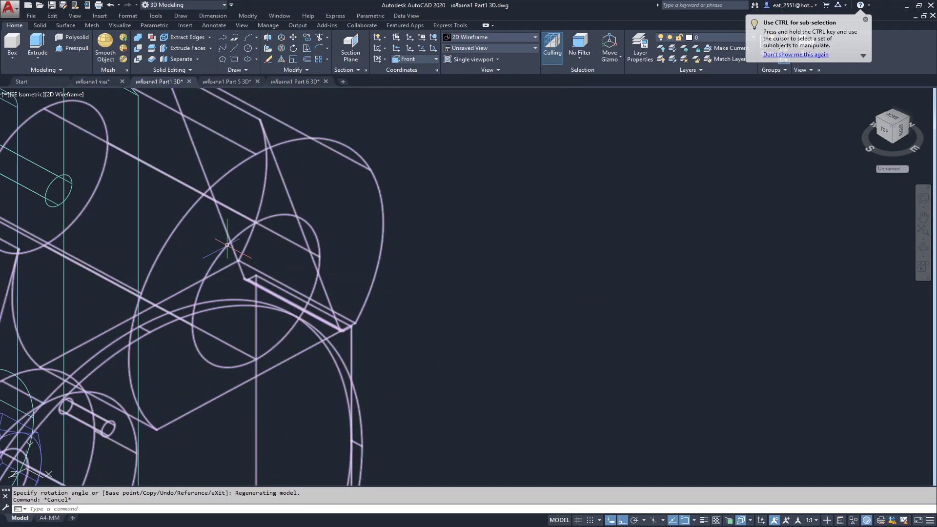
scroll(227, 245, "down", 5)
Step: Move the Part 5 shaft from its collar point into the assembly's bore
middle_click_drag(548, 255, 387, 304)
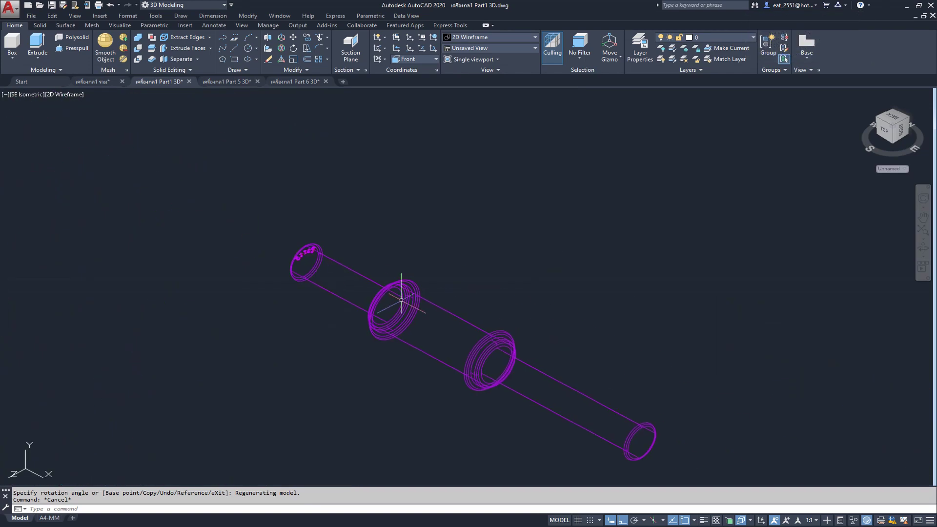
scroll(511, 361, "up", 3)
scroll(511, 362, "up", 2)
scroll(378, 345, "up", 2)
middle_click_drag(490, 378, 484, 317)
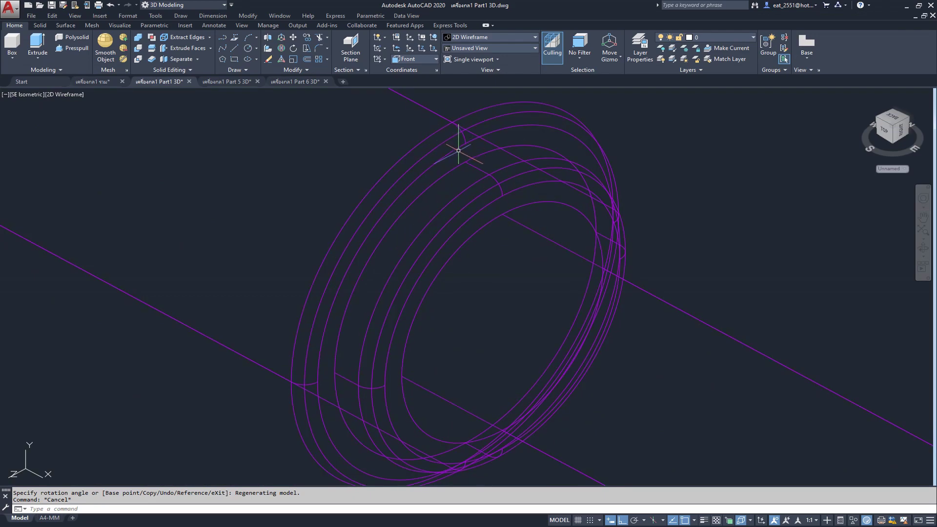
left_click(293, 37)
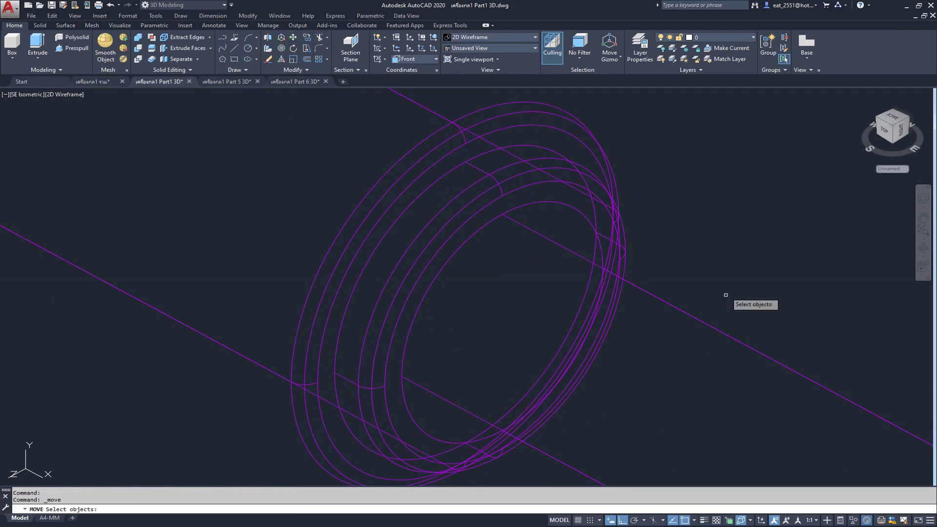
left_click_drag(726, 299, 523, 383)
key("Return")
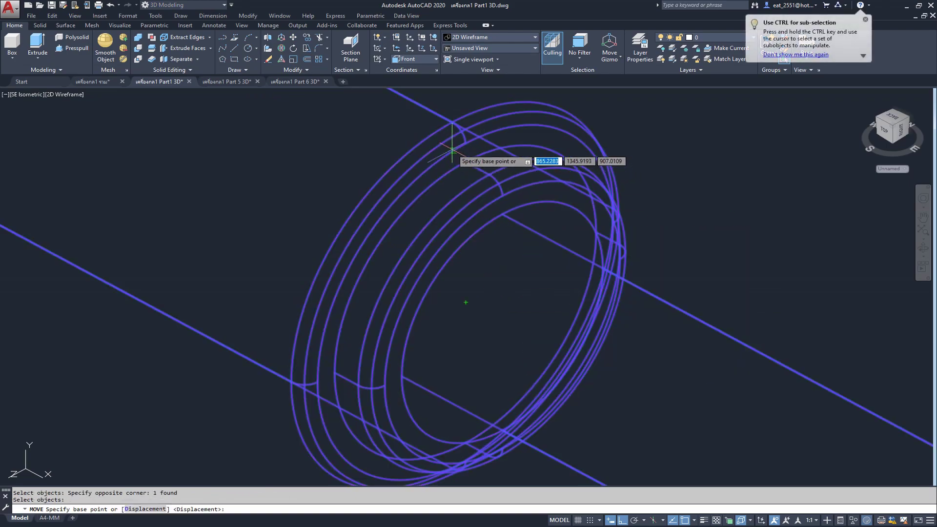
left_click(466, 302)
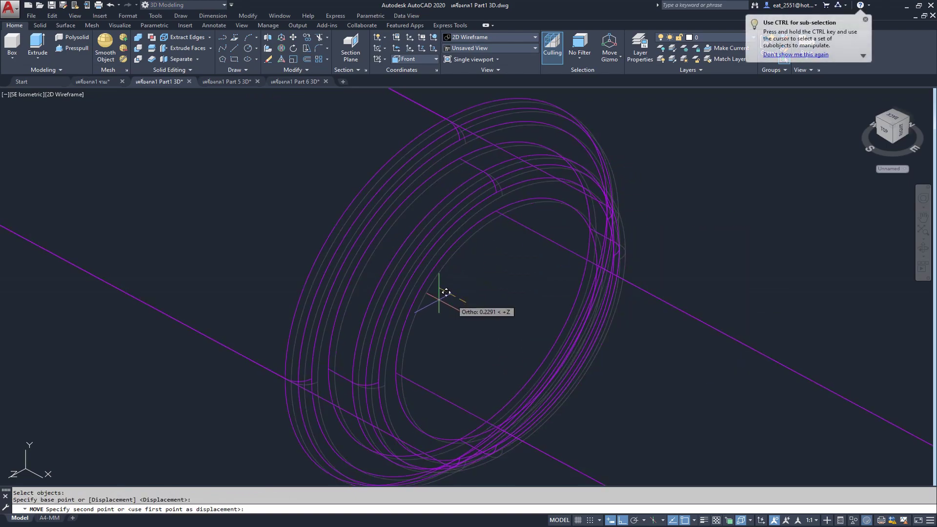
scroll(439, 293, "down", 5)
scroll(574, 260, "up", 5)
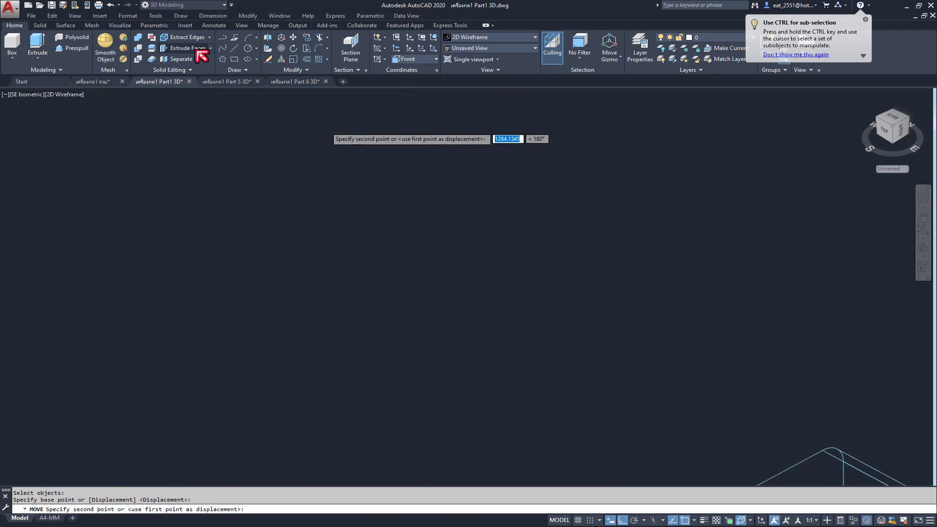
scroll(557, 263, "up", 3)
scroll(563, 279, "up", 3)
middle_click_drag(501, 302, 548, 251)
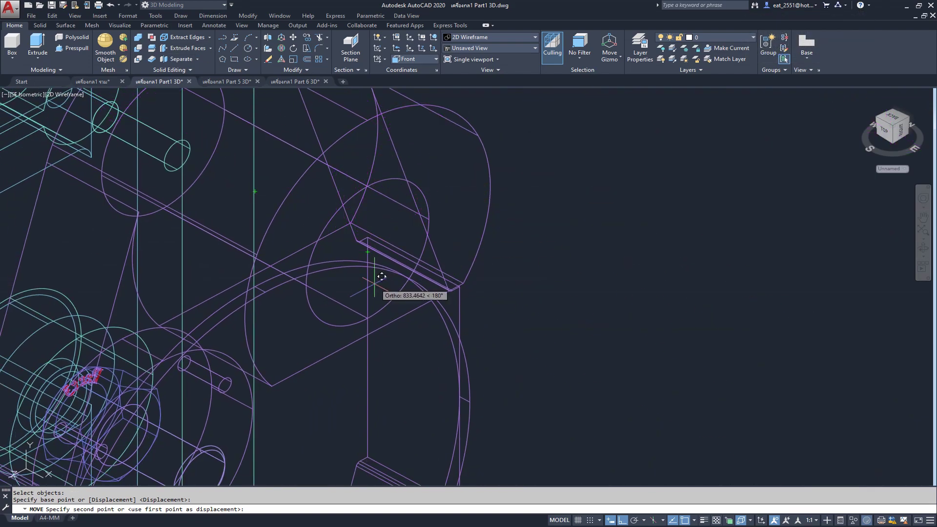
left_click(369, 252)
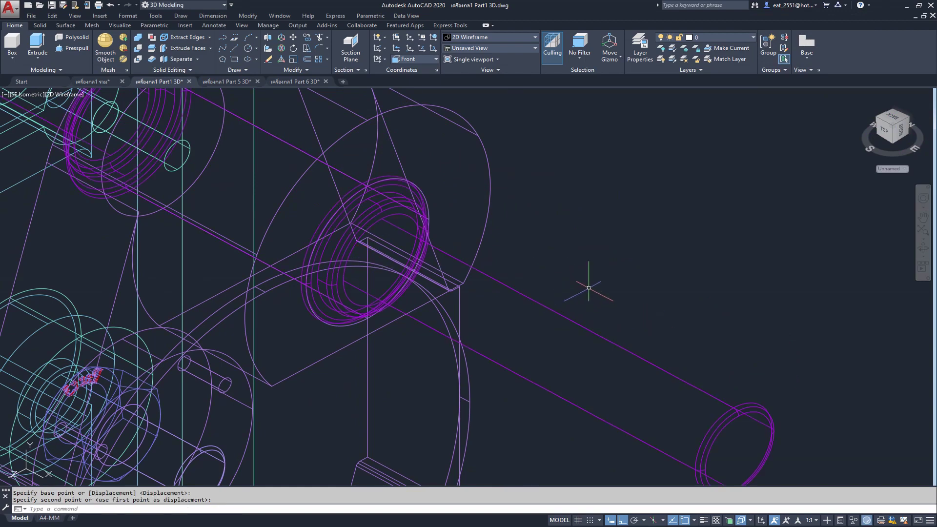
Step: Shift the seated shaft 10 units along its axis
left_click(610, 284)
left_click(532, 379)
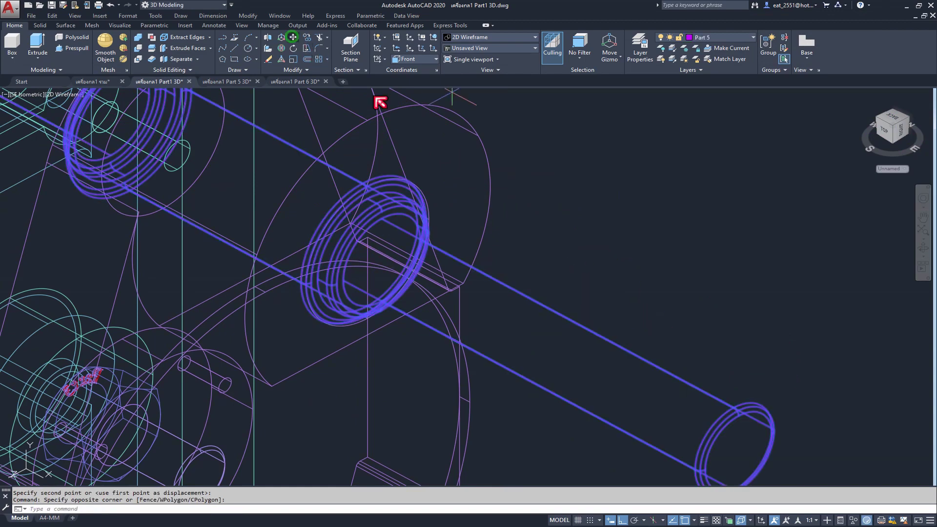
left_click(553, 149)
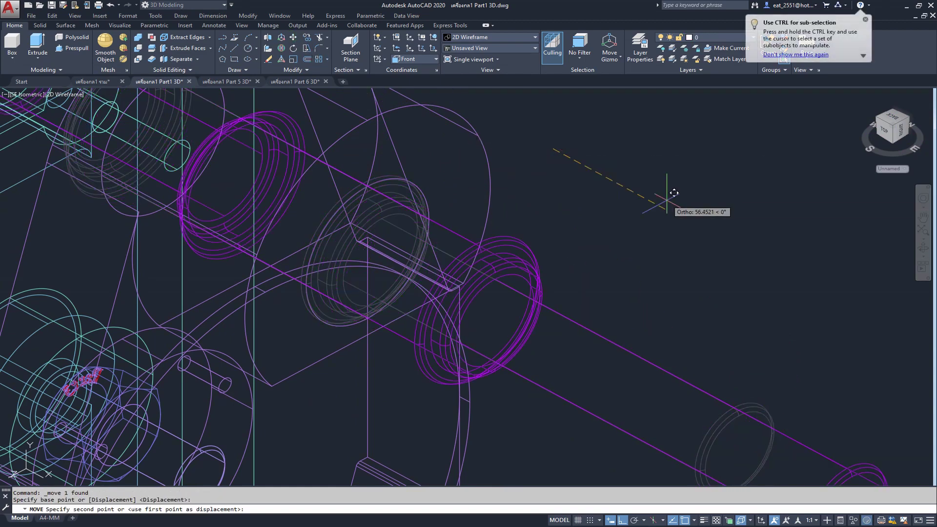
type("10")
key("Return")
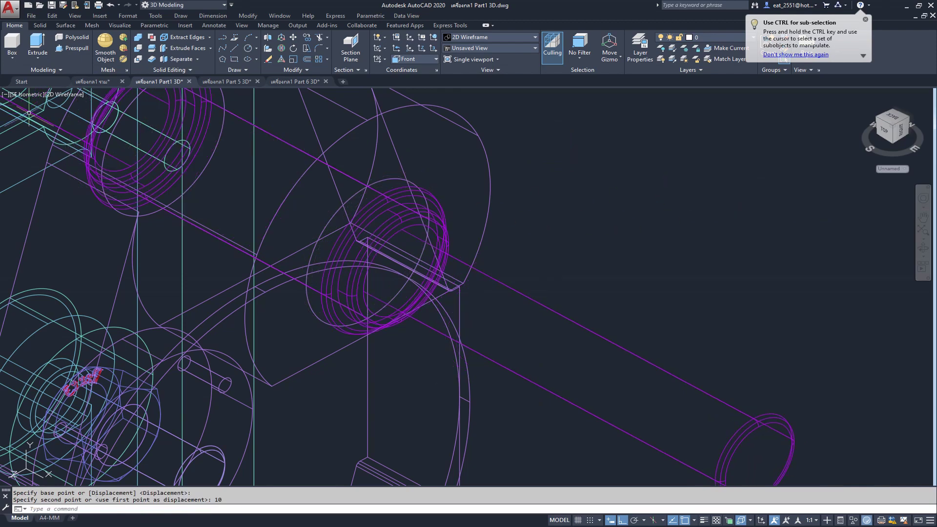
left_click(32, 97)
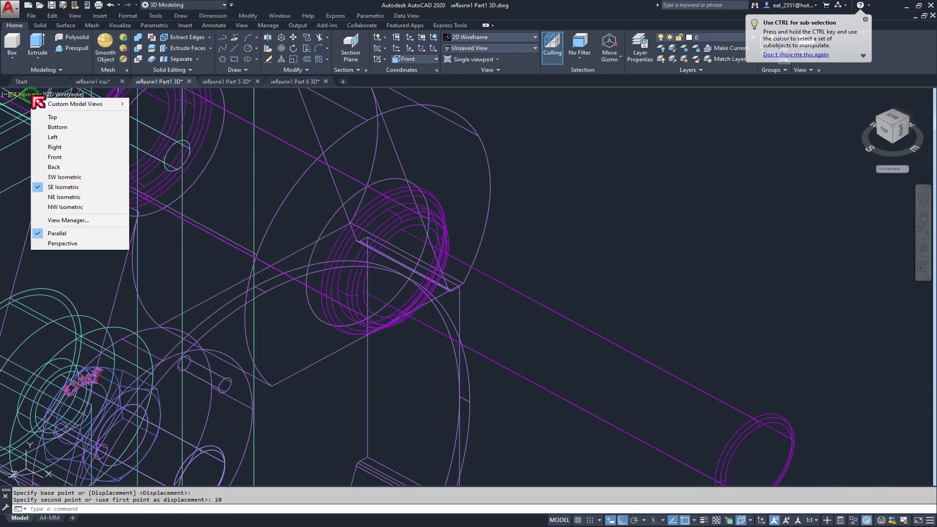
Step: In the front view, begin a linear dimension beside the shaft collar, then cancel it
left_click(59, 157)
scroll(632, 189, "up", 1)
scroll(540, 216, "up", 5)
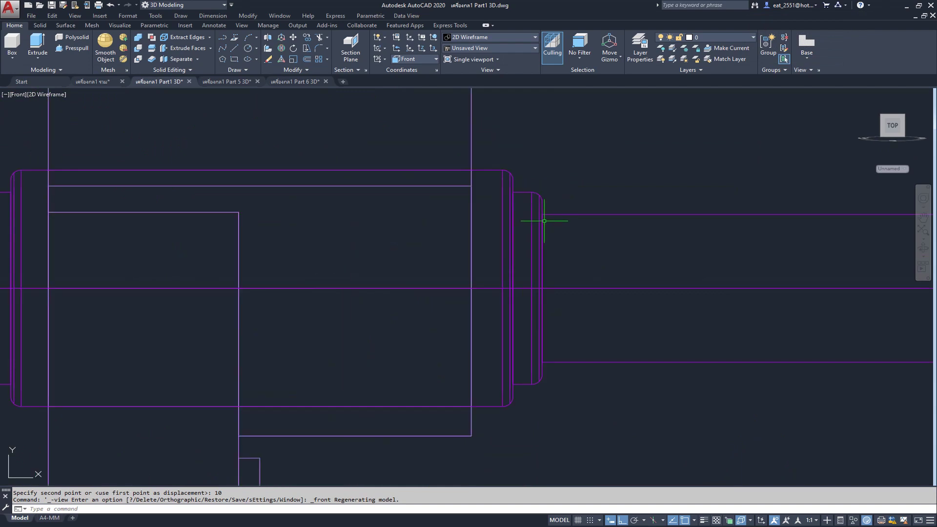
middle_click_drag(540, 215, 568, 249)
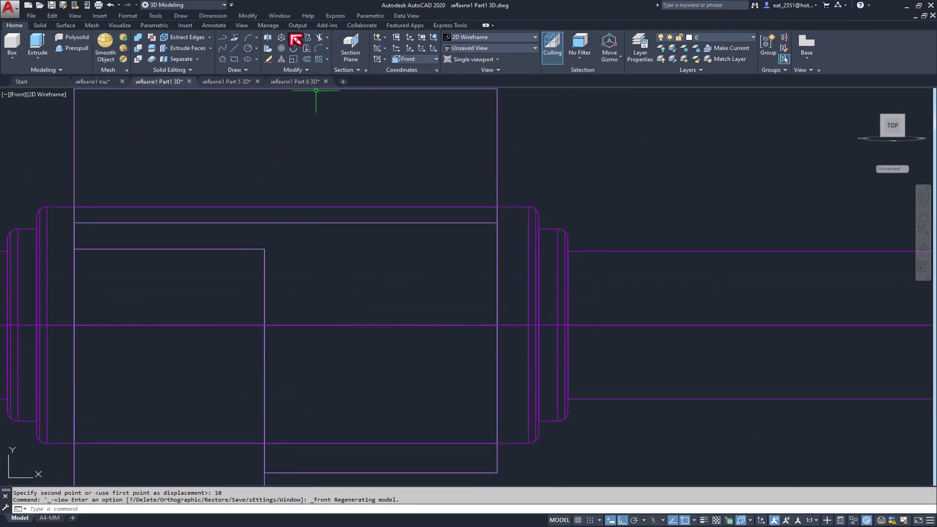
left_click(219, 18)
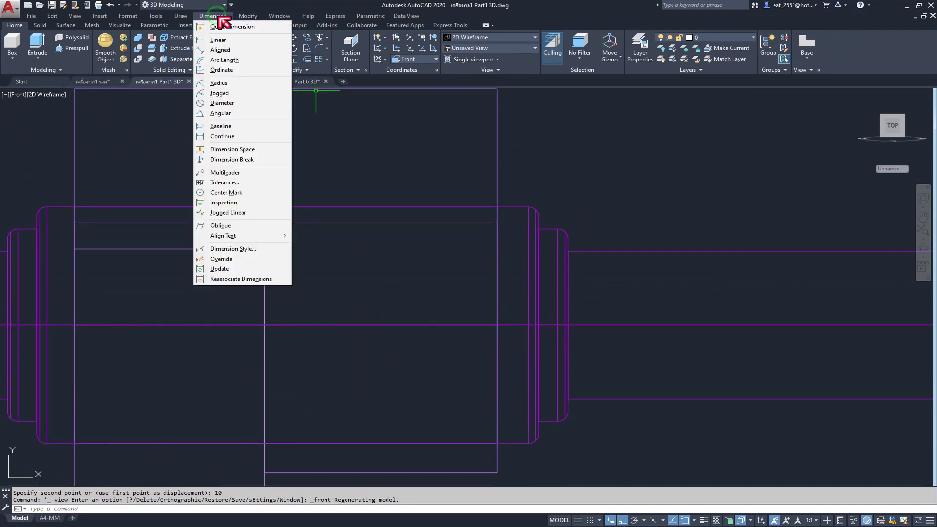
left_click(226, 50)
left_click(539, 229)
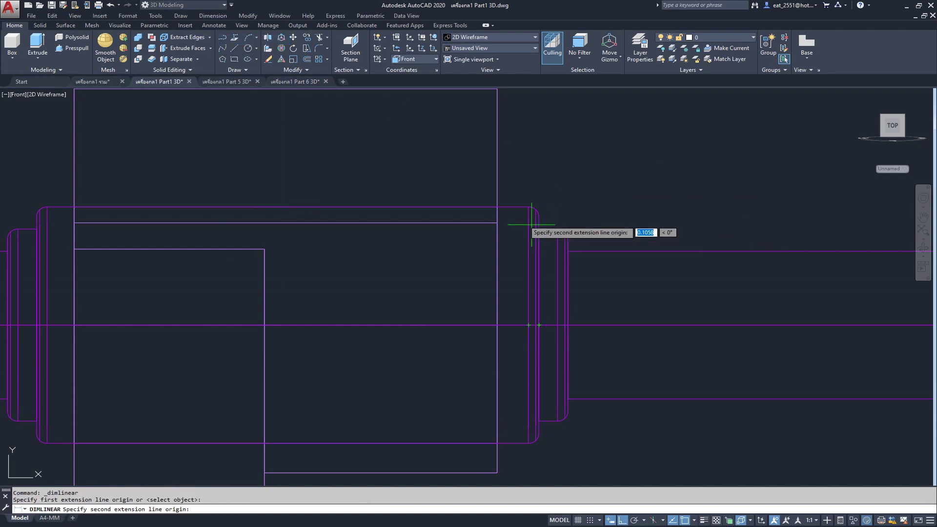
left_click(497, 207)
scroll(534, 157, "down", 2)
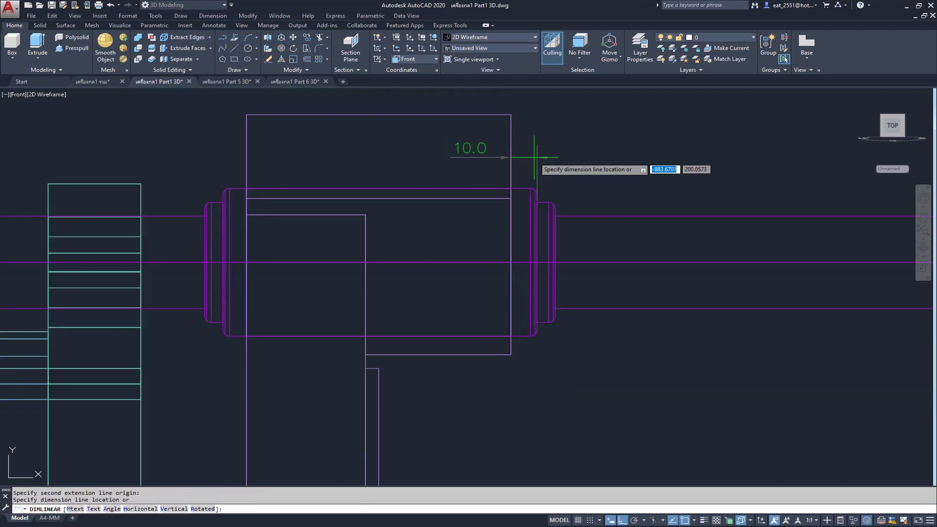
key("Escape")
Step: Zoom out and pan until the whole Part 1–4 assembly is centred
scroll(551, 209, "down", 4)
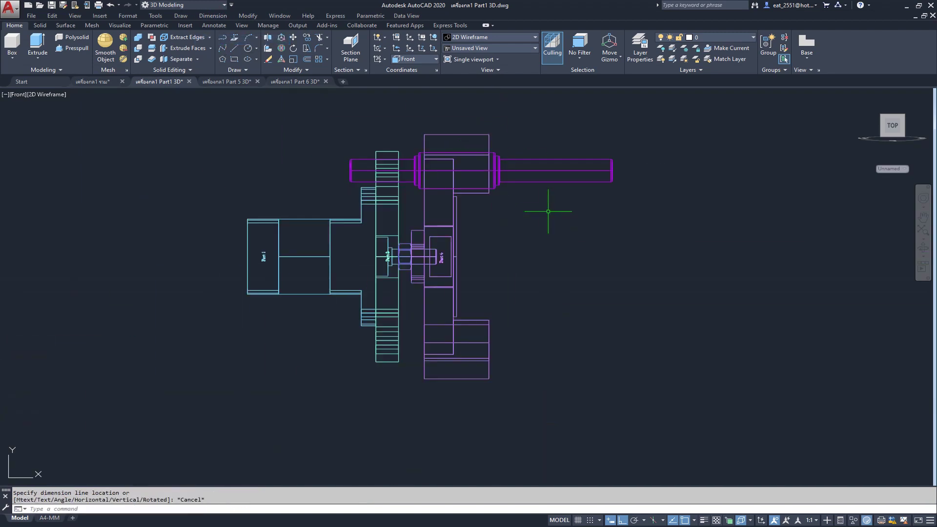
middle_click_drag(551, 209, 551, 184)
scroll(472, 238, "up", 3)
middle_click_drag(473, 237, 518, 269)
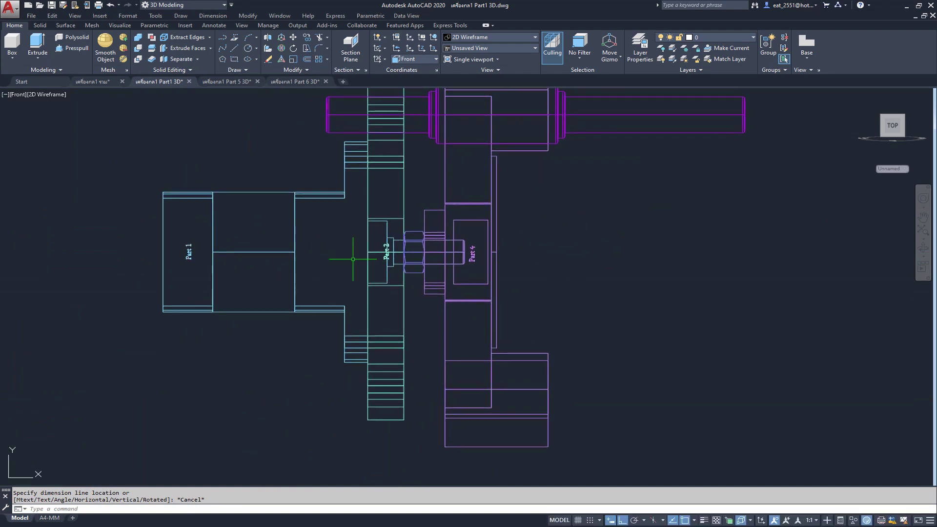
scroll(463, 234, "down", 2)
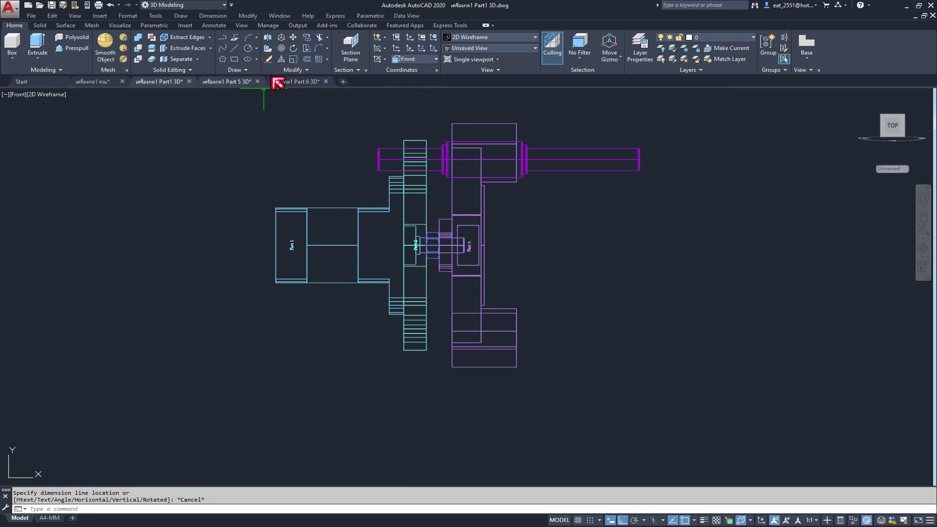
Step: Mirror the upper shaft about a horizontal line through the assembly centre, keeping the original
left_click(305, 70)
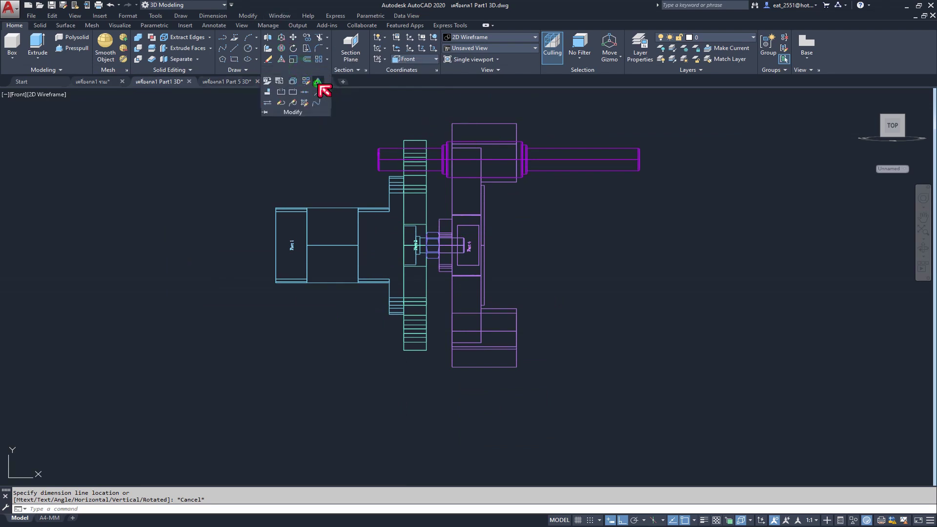
left_click(318, 81)
left_click_drag(680, 130, 628, 223)
key("Return")
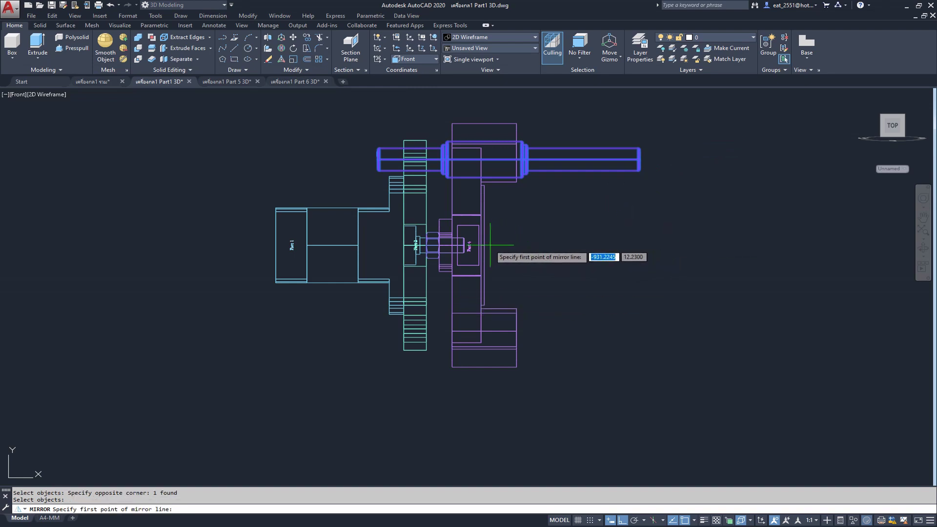
left_click(485, 245)
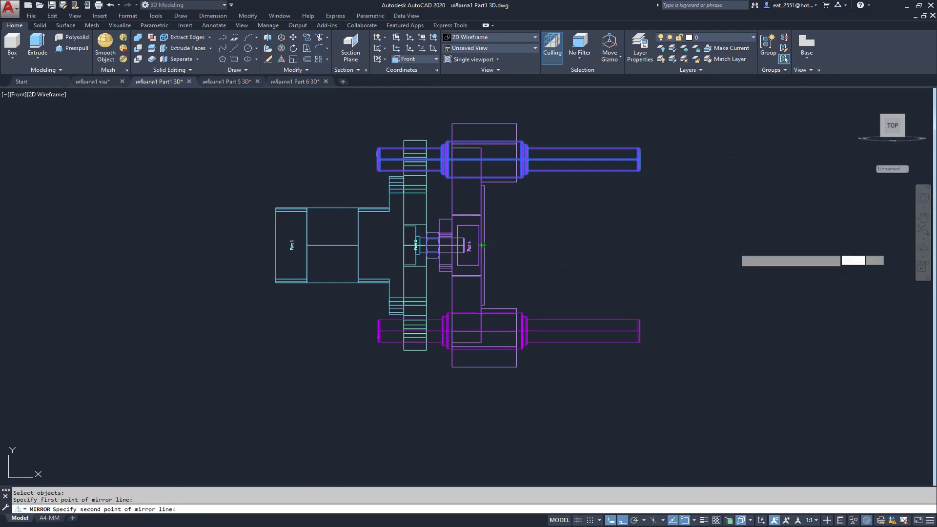
left_click(734, 248)
left_click(758, 281)
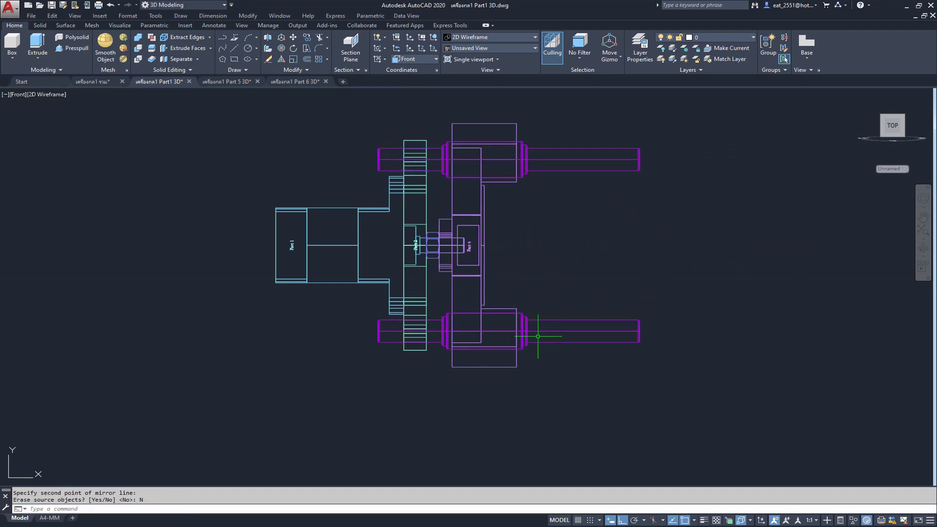
Step: View the assembly in SW Isometric, then from the Right side
left_click(19, 95)
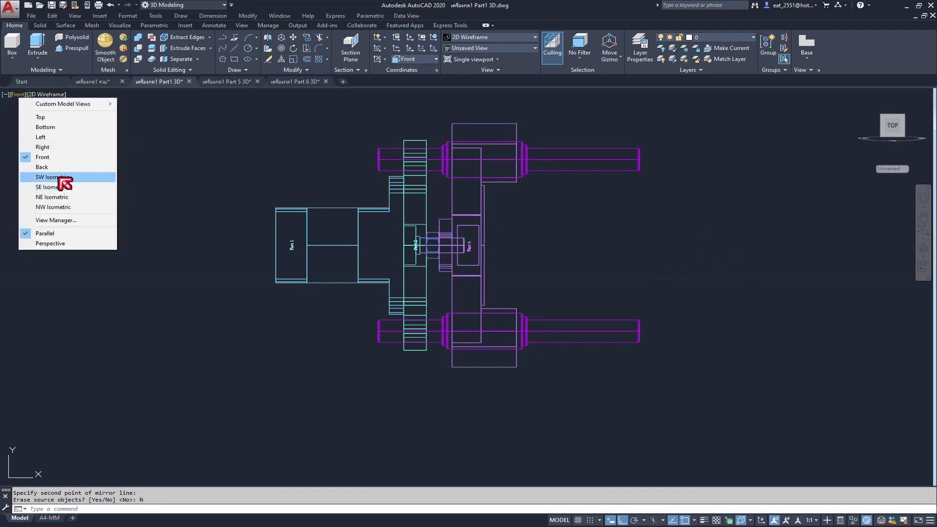
left_click(58, 177)
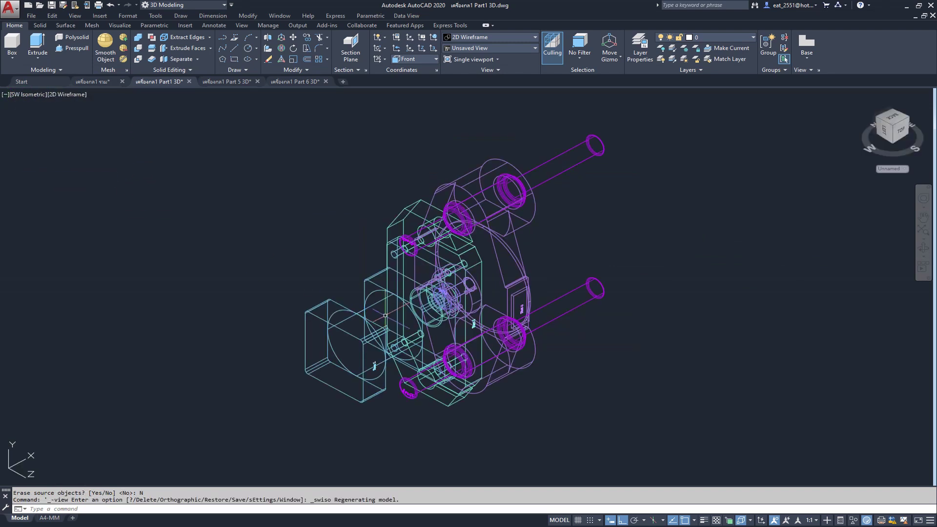
left_click(31, 95)
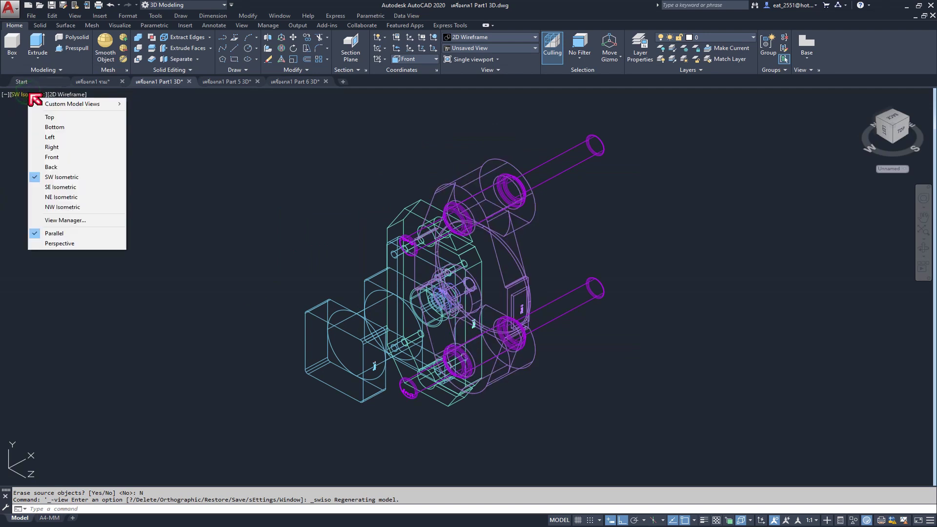
left_click(62, 148)
Step: Pan and zoom to inspect the bearings, then show the SE Isometric view
middle_click_drag(406, 268, 363, 264)
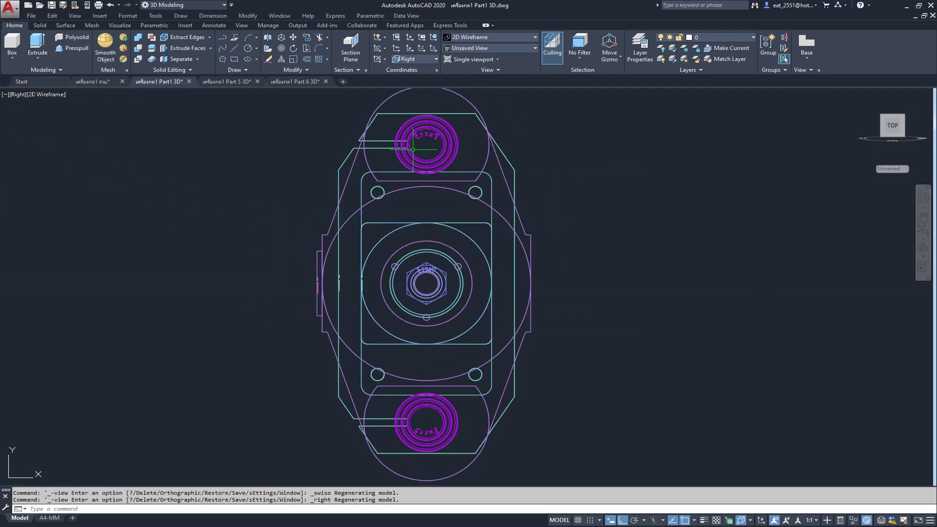
scroll(437, 429, "up", 4)
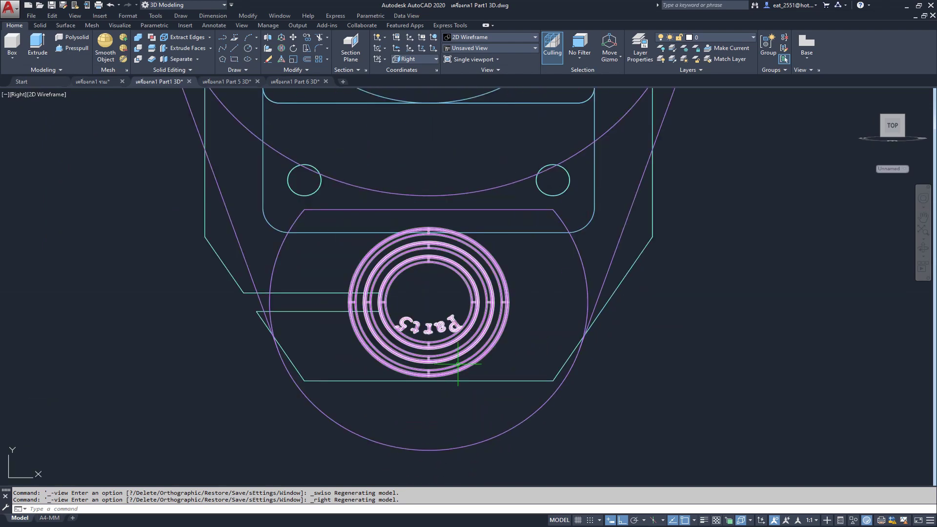
scroll(434, 311, "down", 4)
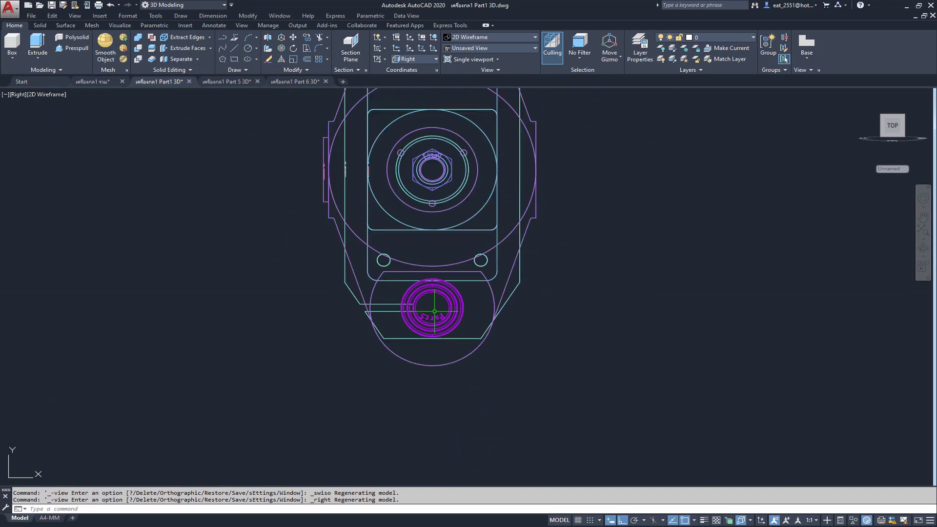
middle_click_drag(441, 266, 397, 345)
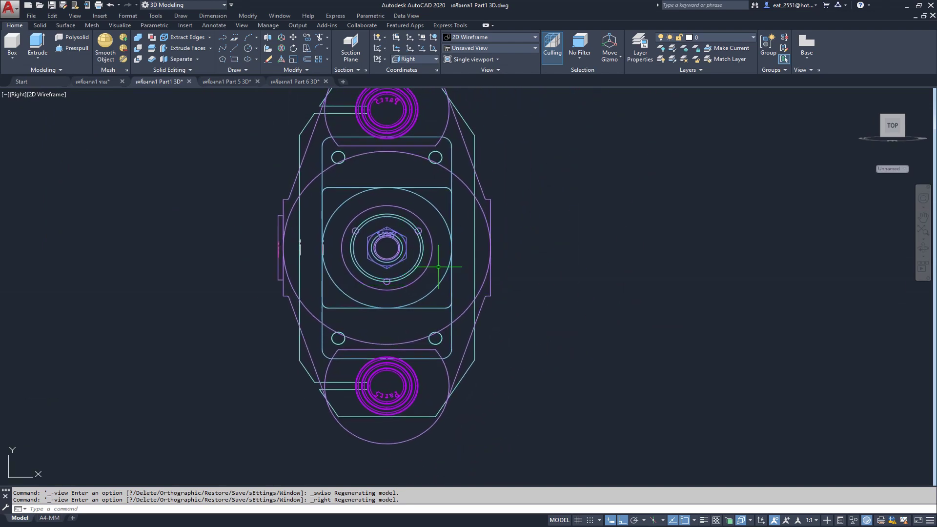
left_click(22, 95)
left_click(57, 190)
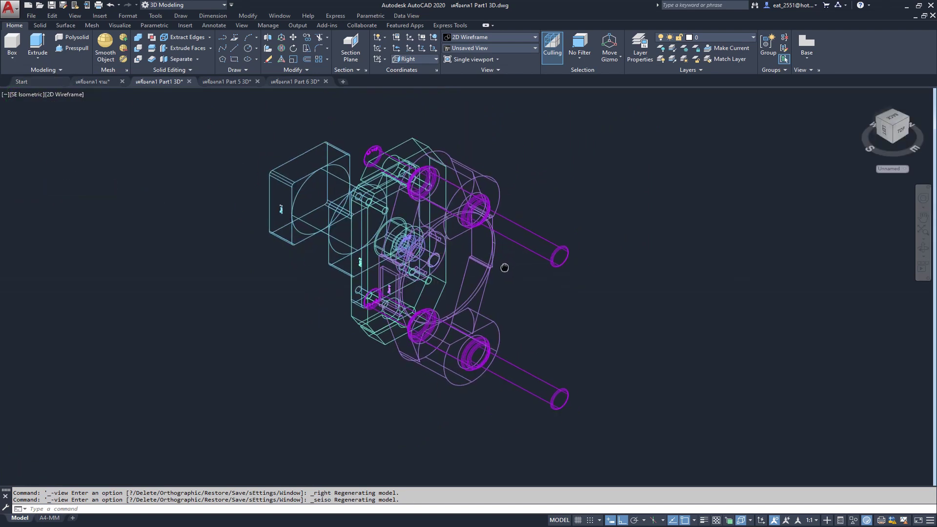
Step: Close the Part 5 3D drawing, answering its save prompt
left_click(256, 82)
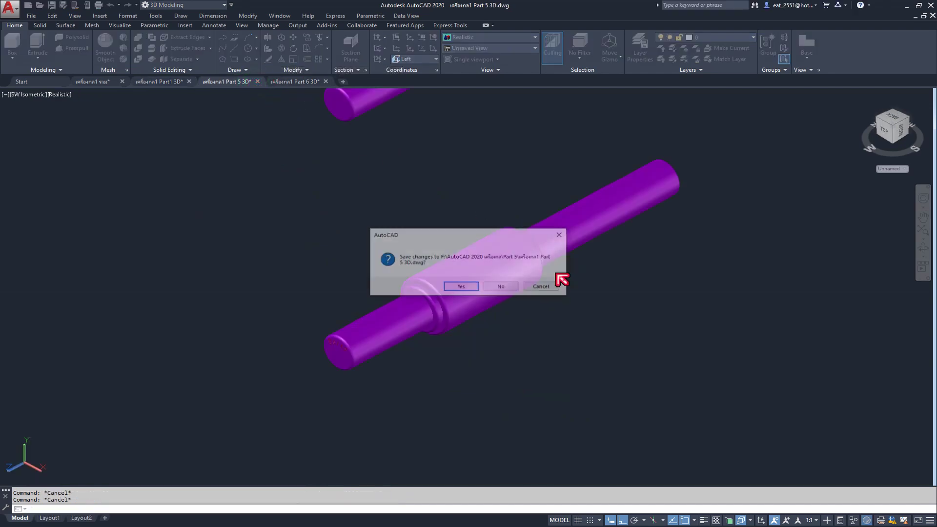
left_click(495, 289)
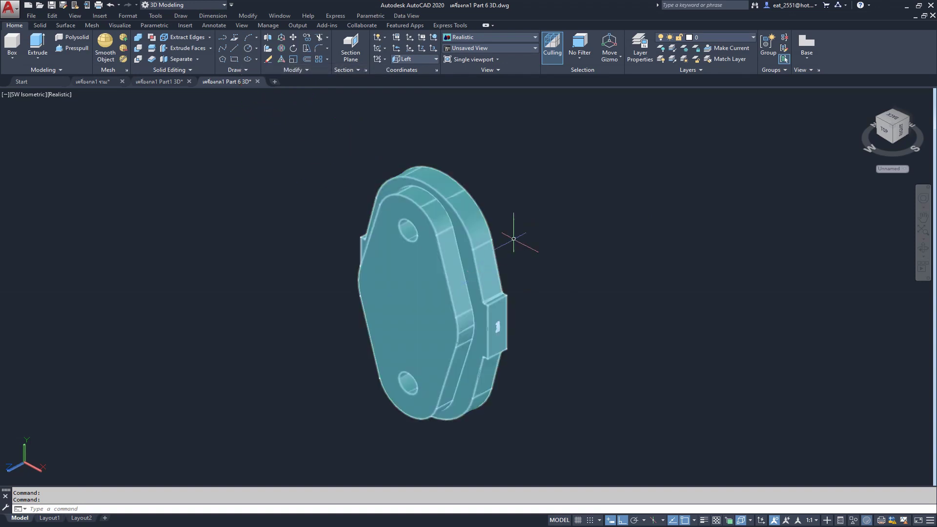
scroll(522, 232, "down", 3)
Step: Window-select the Part 6 plate and paste it into the Part1 3D drawing
left_click(576, 159)
left_click(350, 389)
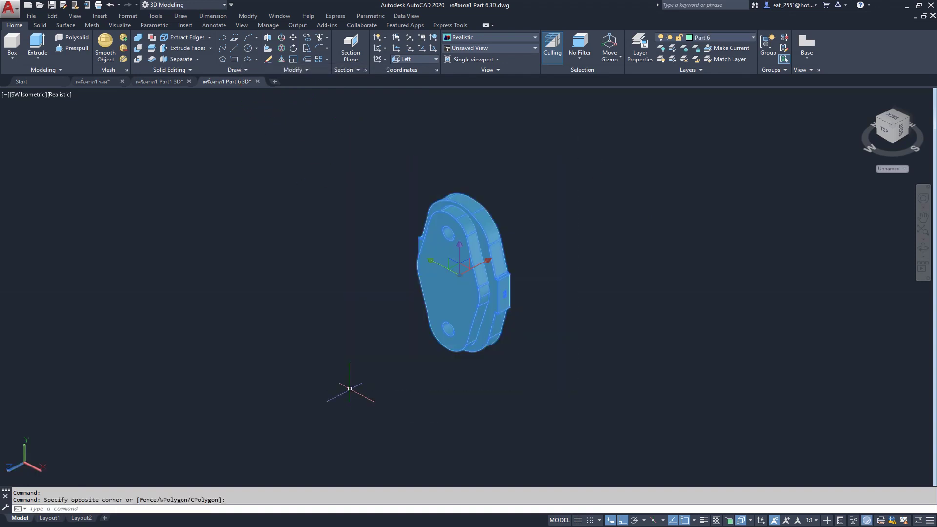
left_click(159, 82)
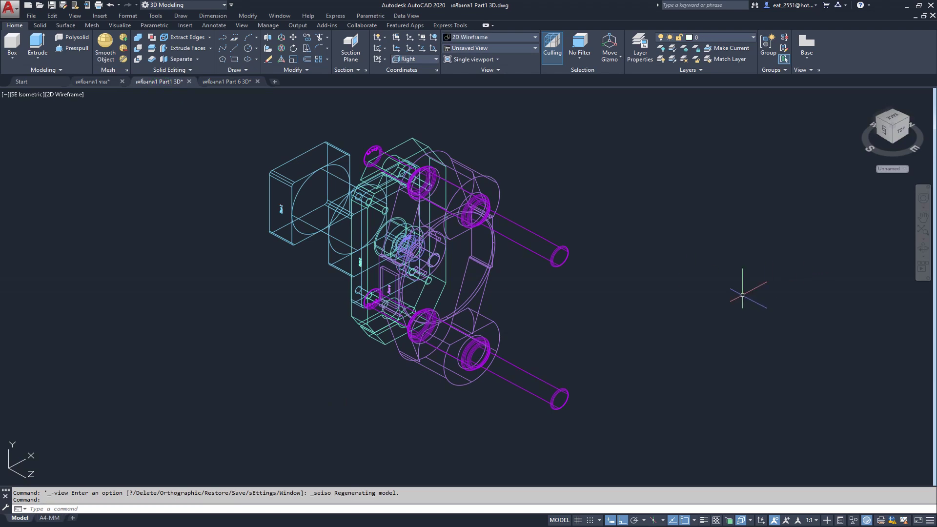
key("ctrl+v")
Step: Place the pasted plate to the right of the assembly and use Realistic visual style
scroll(596, 231, "down", 5)
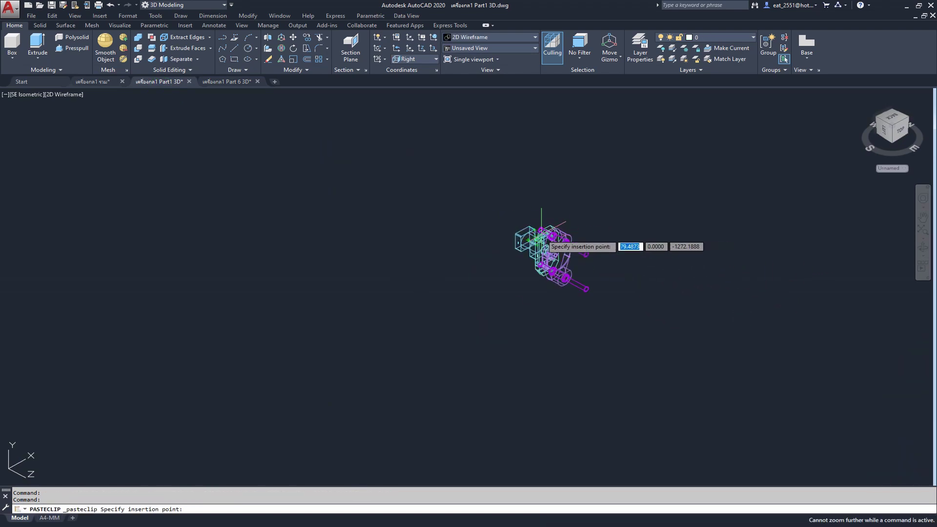
left_click(634, 242)
scroll(771, 283, "up", 3)
middle_click_drag(668, 313, 557, 339)
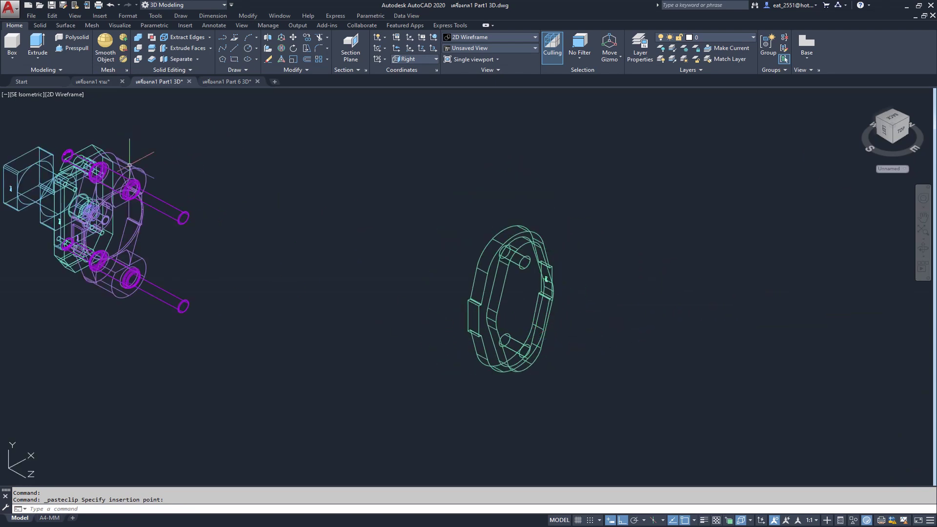
left_click(70, 95)
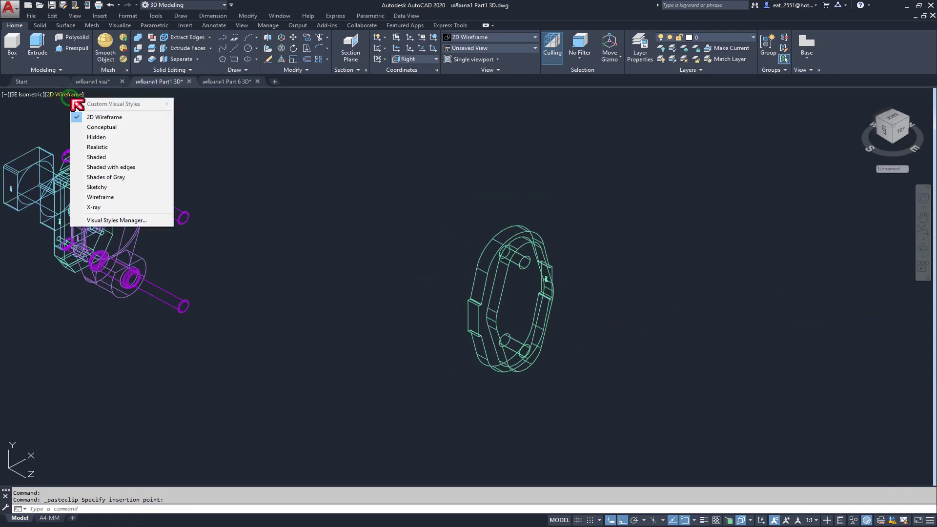
left_click(133, 147)
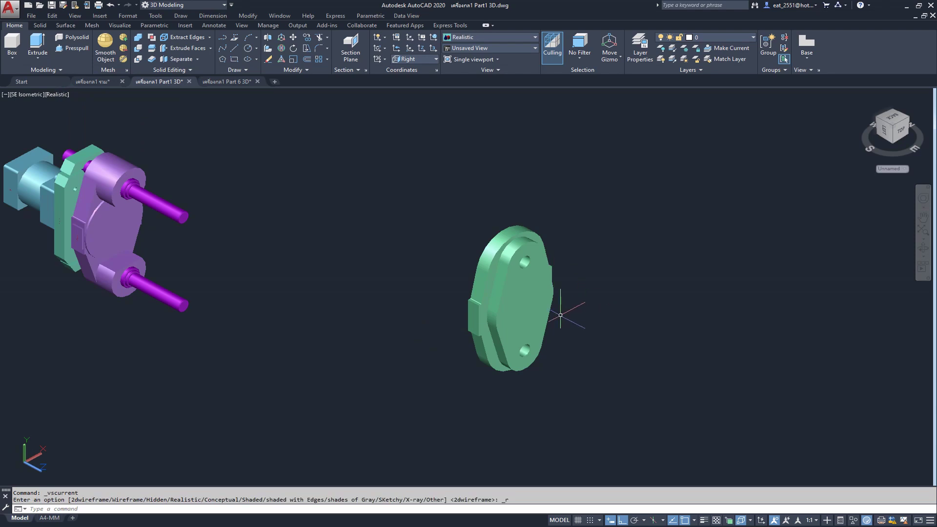
Step: Start a 3D rotation of the Part 6 plate, then cancel it
left_click(296, 59)
left_click(583, 193)
left_click(401, 453)
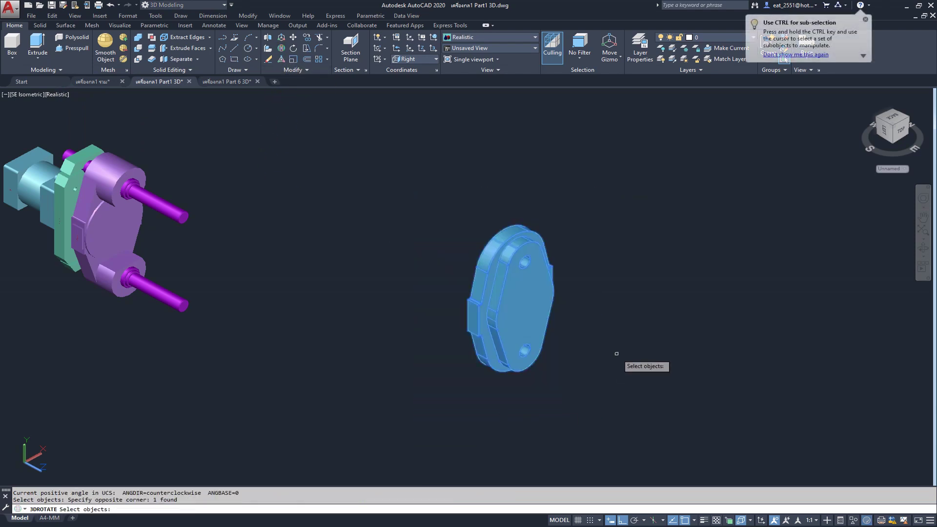
key("Return")
left_click(548, 306)
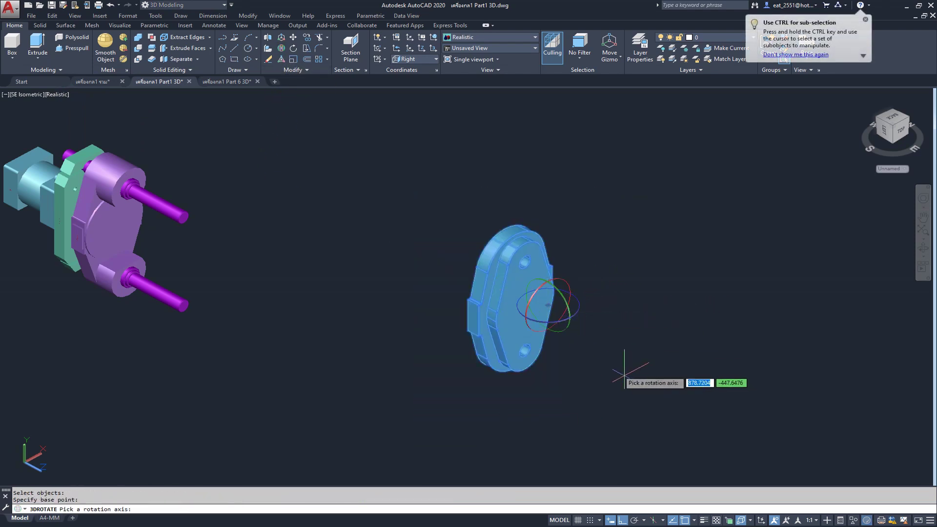
left_click(576, 318)
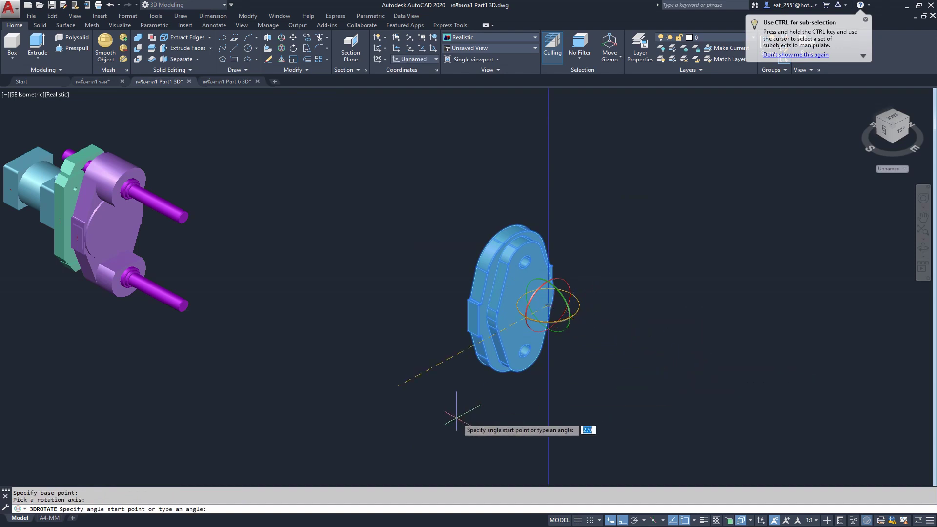
key("Escape")
Step: Rotate the Part 6 plate upright about its vertical axis, then deselect it
left_click(585, 150)
left_click(402, 454)
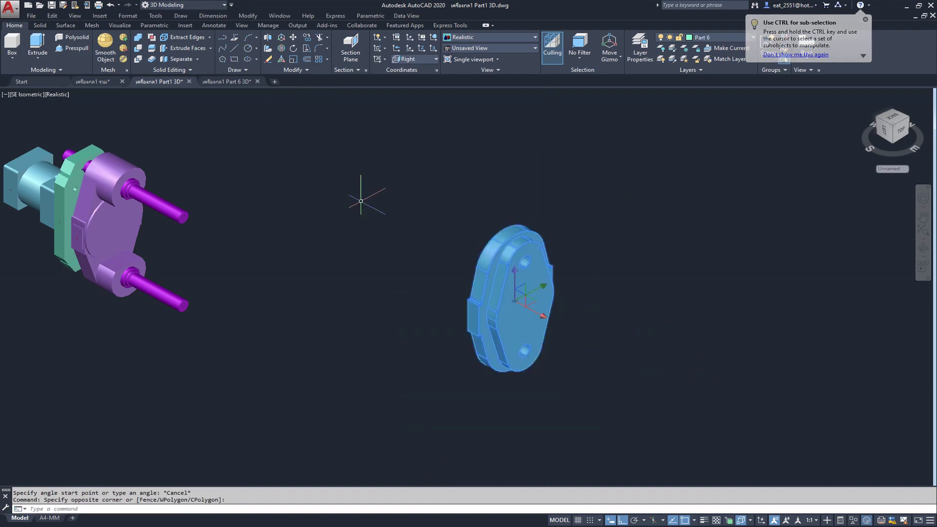
left_click(294, 59)
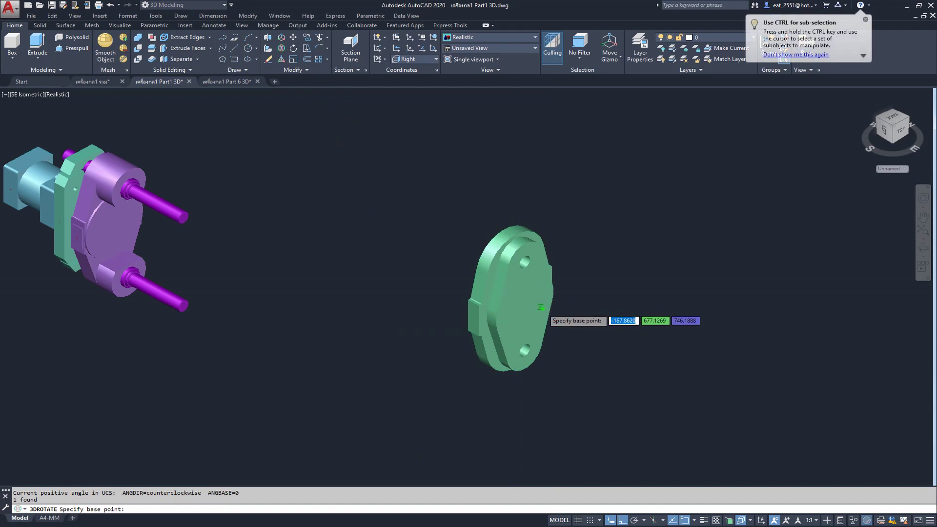
left_click(546, 313)
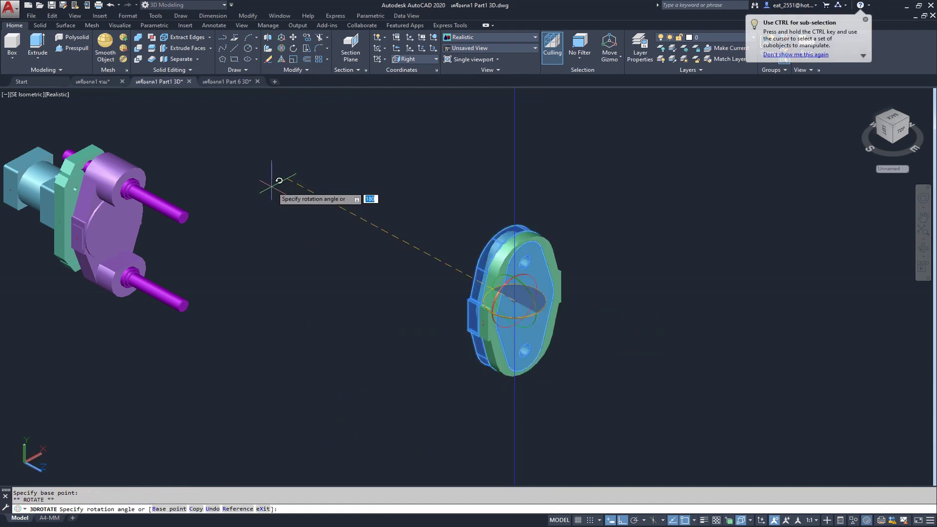
left_click(268, 178)
scroll(512, 312, "up", 1)
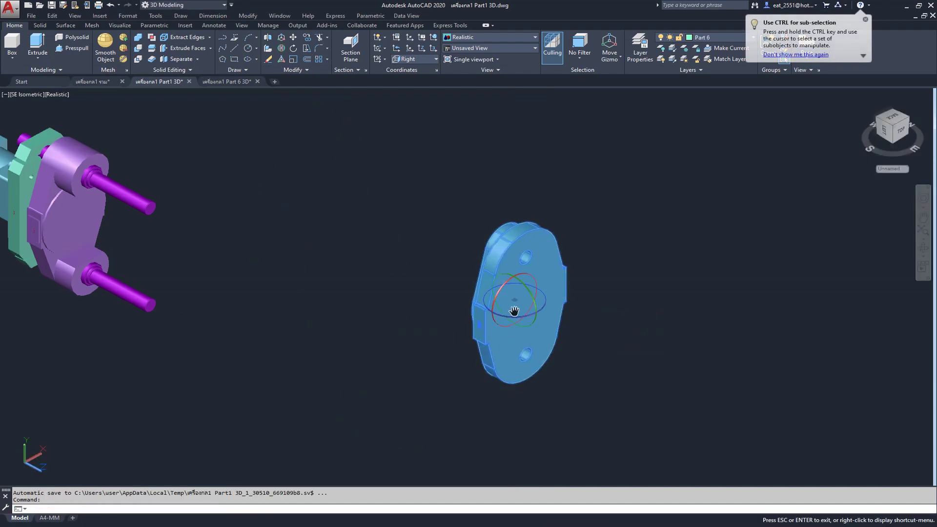
key("Escape")
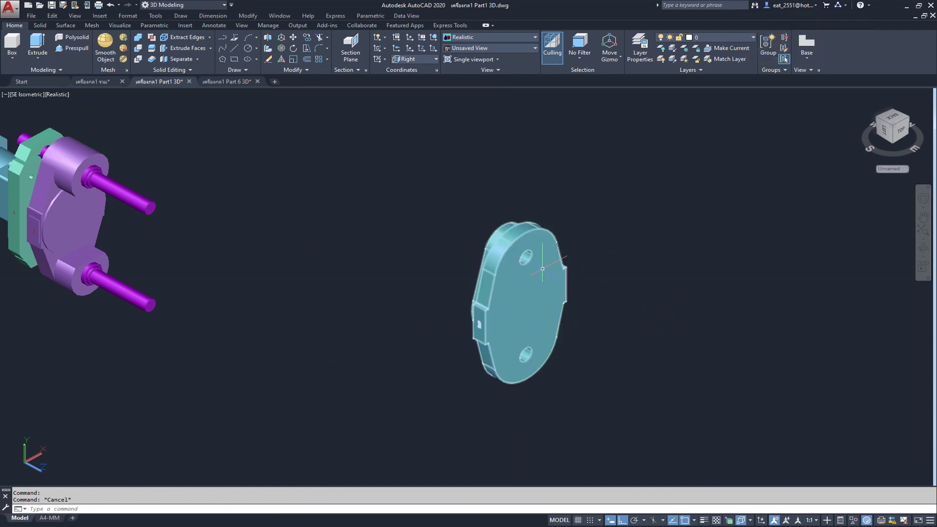
scroll(157, 175, "up", 3)
scroll(160, 187, "down", 1)
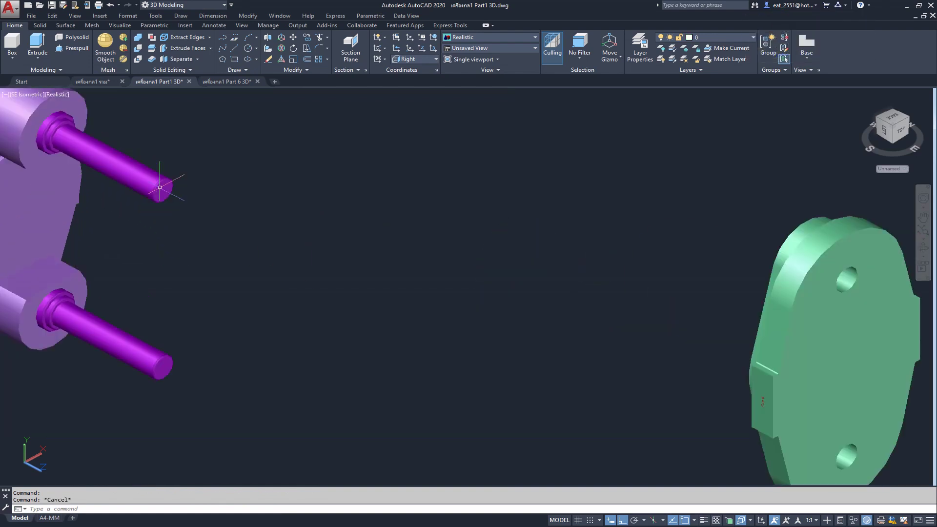
Step: Thaw the Part 6 layer in the combined รวม drawing
left_click(98, 81)
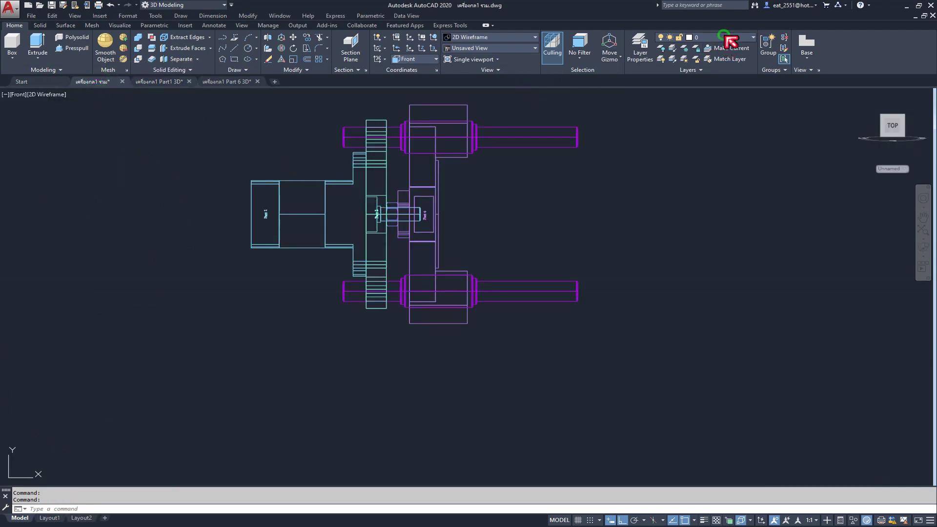
left_click(725, 37)
left_click(671, 125)
scroll(592, 117, "up", 4)
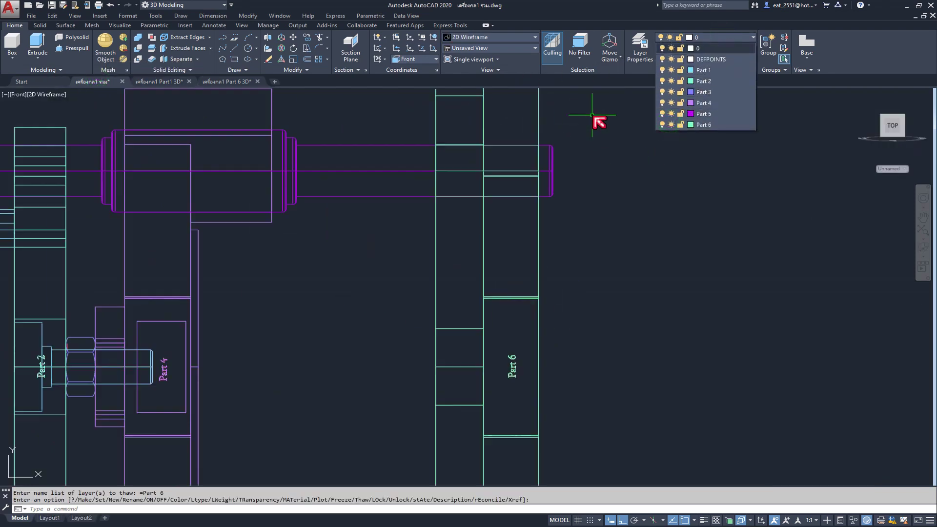
scroll(592, 115, "up", 2)
scroll(568, 215, "down", 3)
scroll(572, 205, "up", 5)
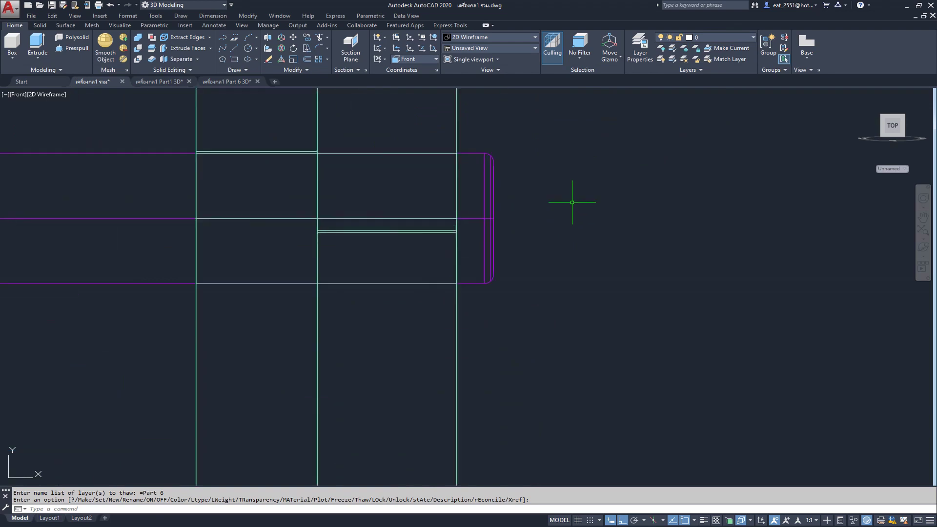
Step: Measure the 10.0 gap from the plate edge with a linear dimension, then cancel
left_click(213, 15)
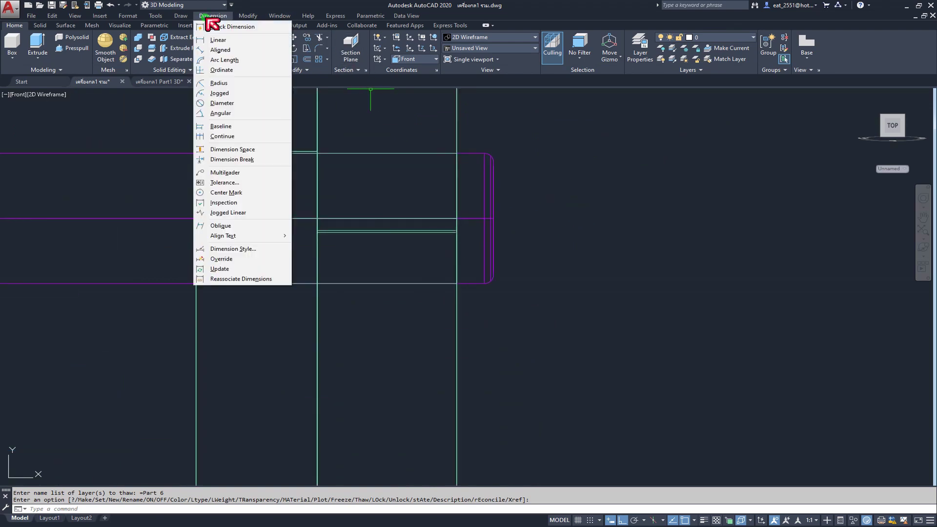
left_click(213, 40)
scroll(452, 155, "up", 3)
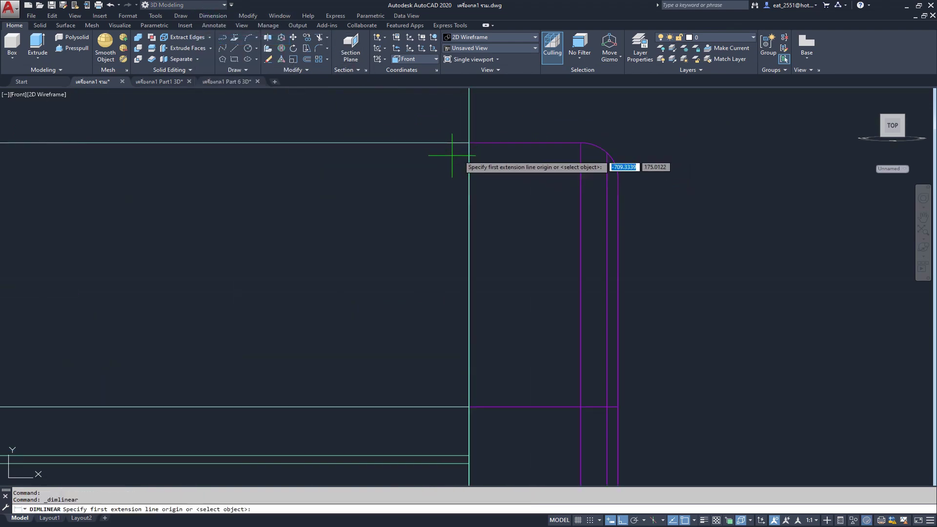
left_click(617, 177)
left_click(470, 178)
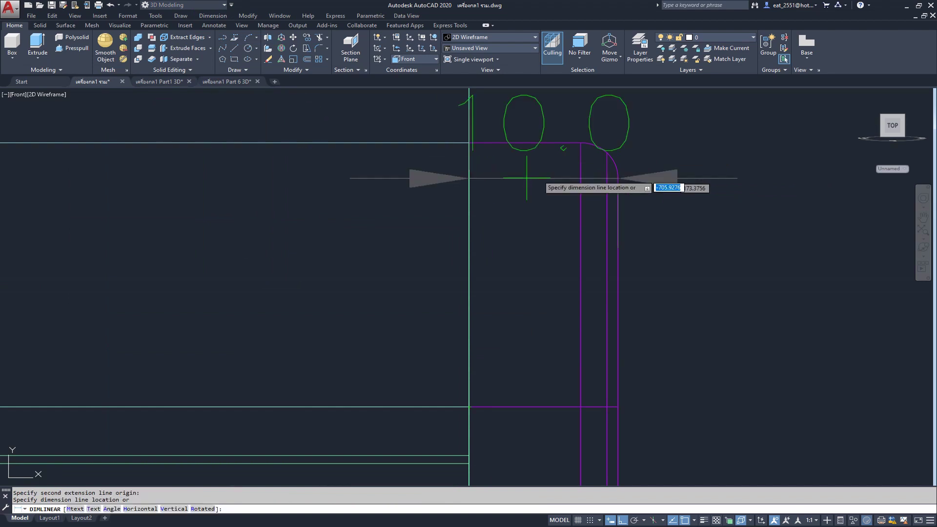
scroll(505, 148, "down", 4)
key("Escape")
scroll(354, 165, "down", 5)
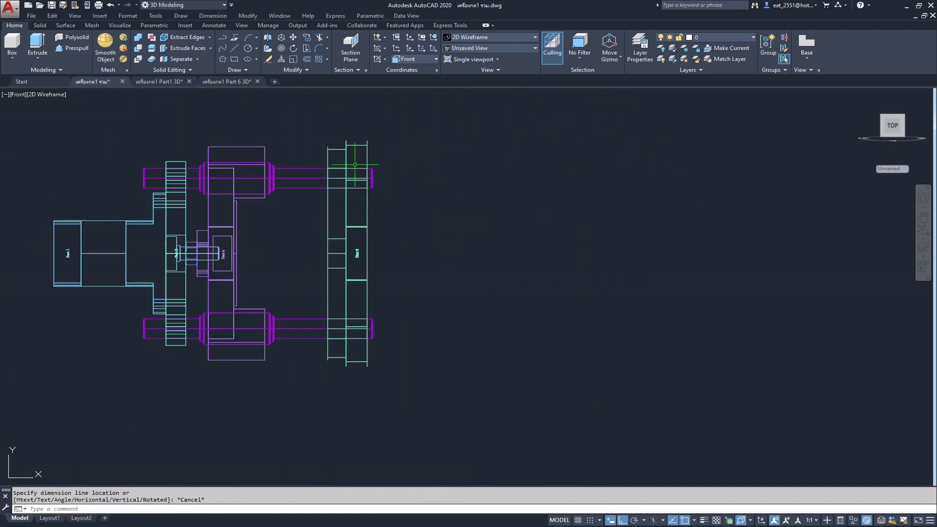
Step: Return to the Part1 3D drawing and select the green Part 6 plate
left_click(180, 89)
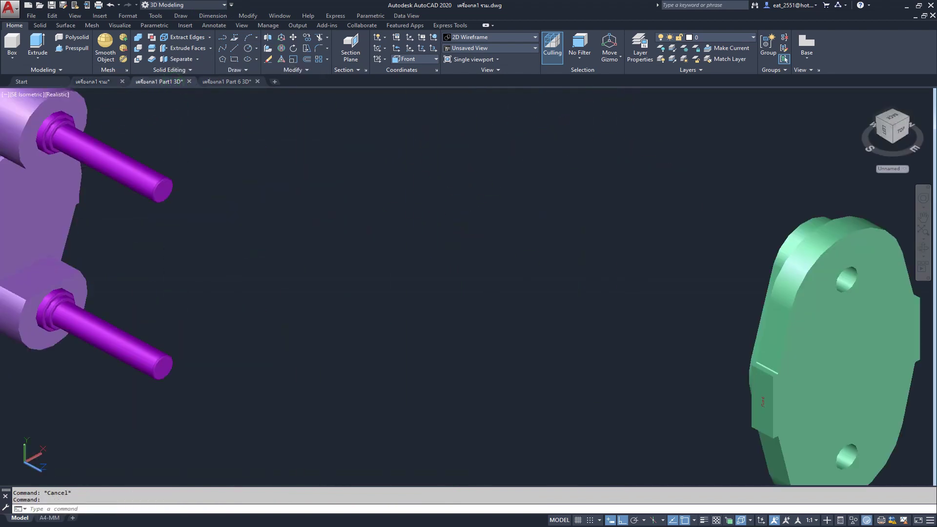
scroll(449, 234, "down", 3)
scroll(556, 223, "up", 3)
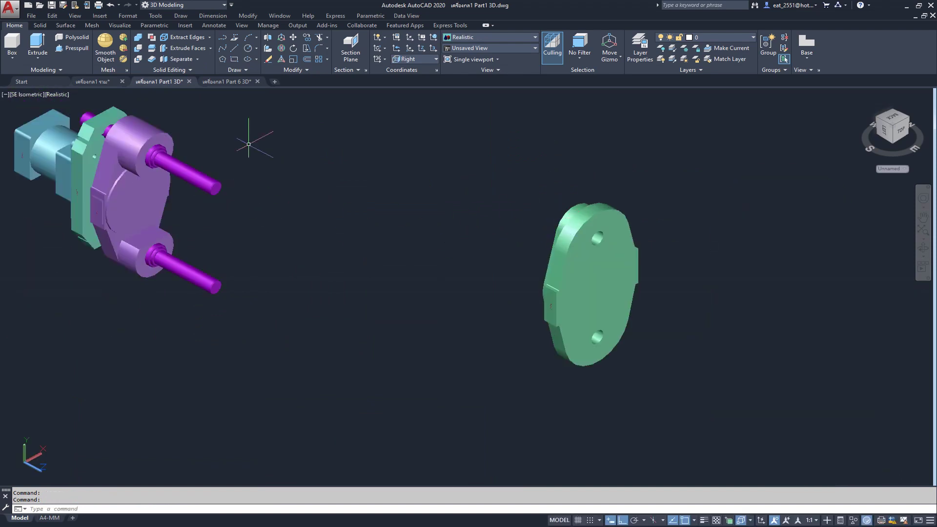
left_click(602, 311)
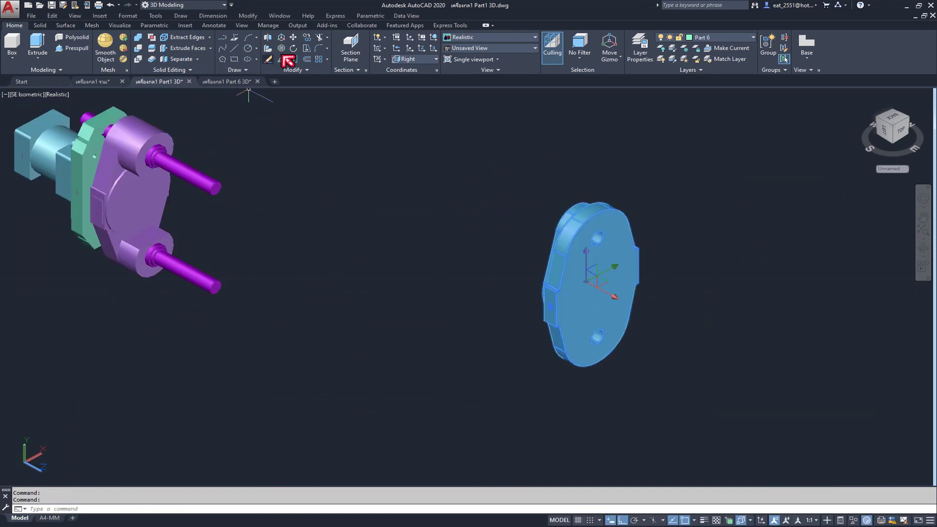
Step: Move the plate so its hole lands on the purple shaft end
left_click(294, 38)
scroll(596, 283, "up", 4)
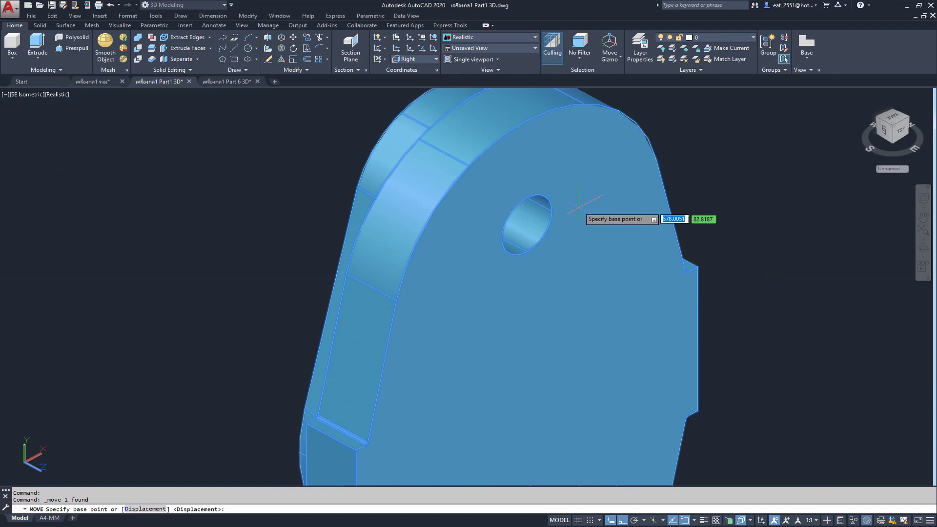
left_click(536, 214)
scroll(293, 273, "down", 5)
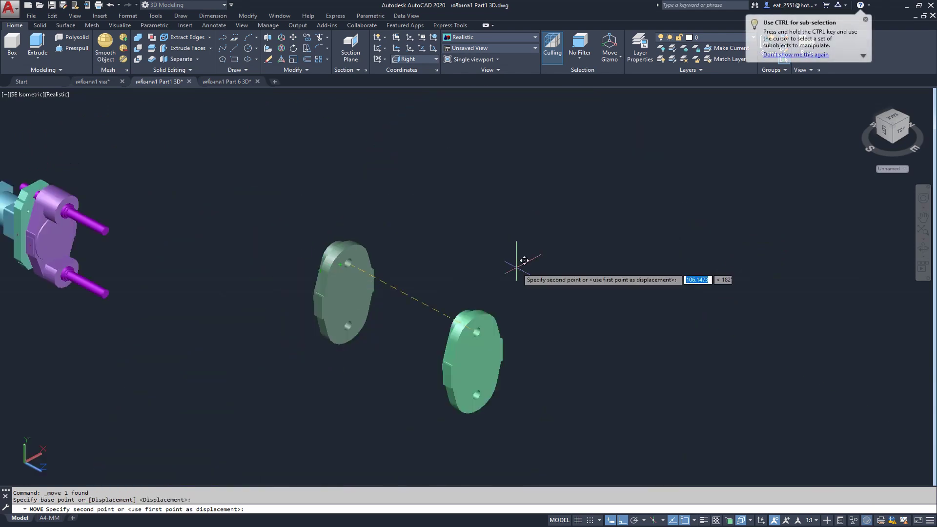
scroll(117, 239, "up", 4)
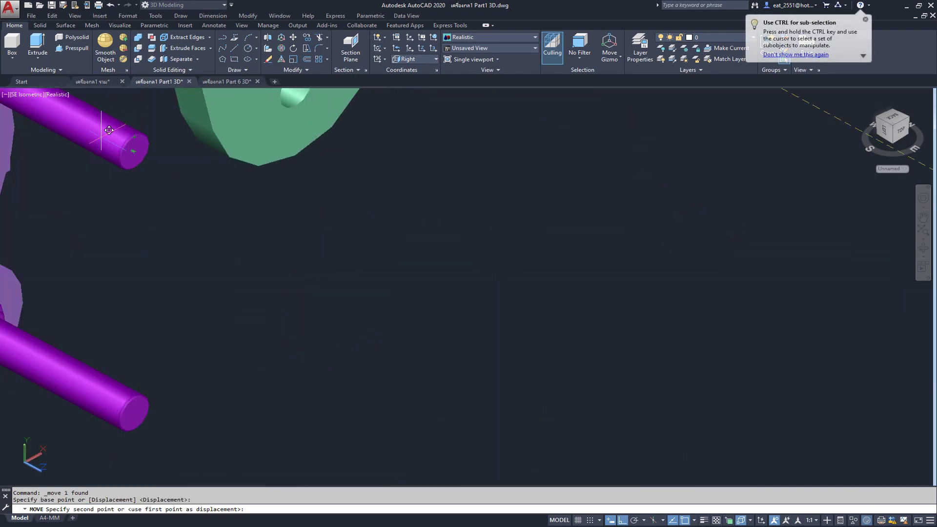
scroll(269, 139, "up", 4)
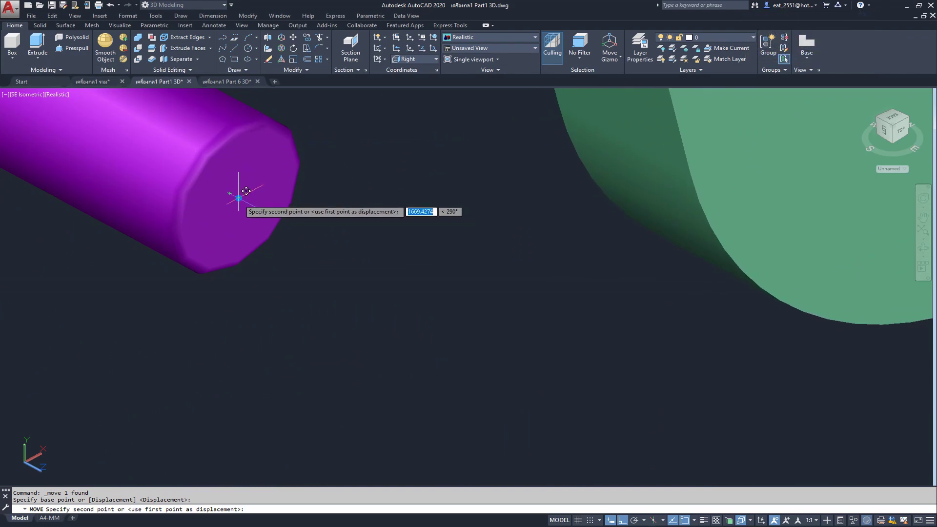
left_click(241, 193)
scroll(375, 206, "down", 4)
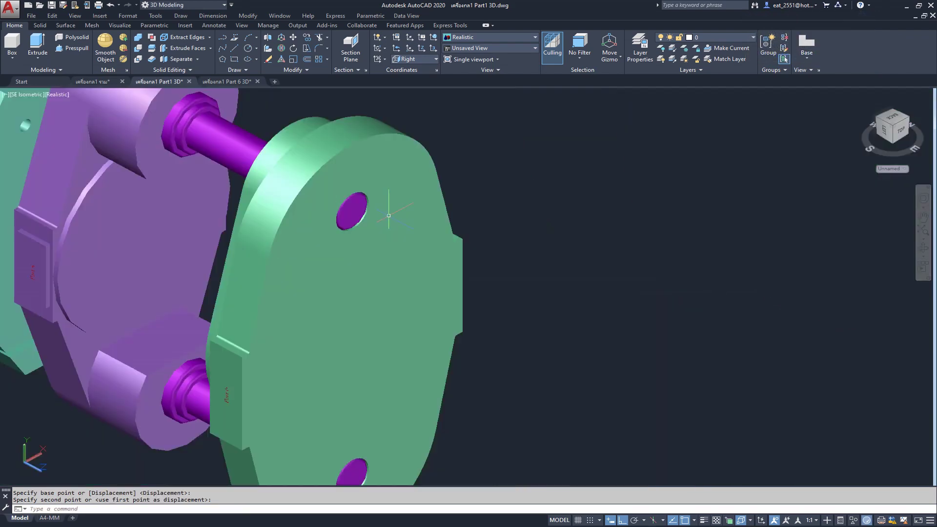
scroll(375, 206, "up", 5)
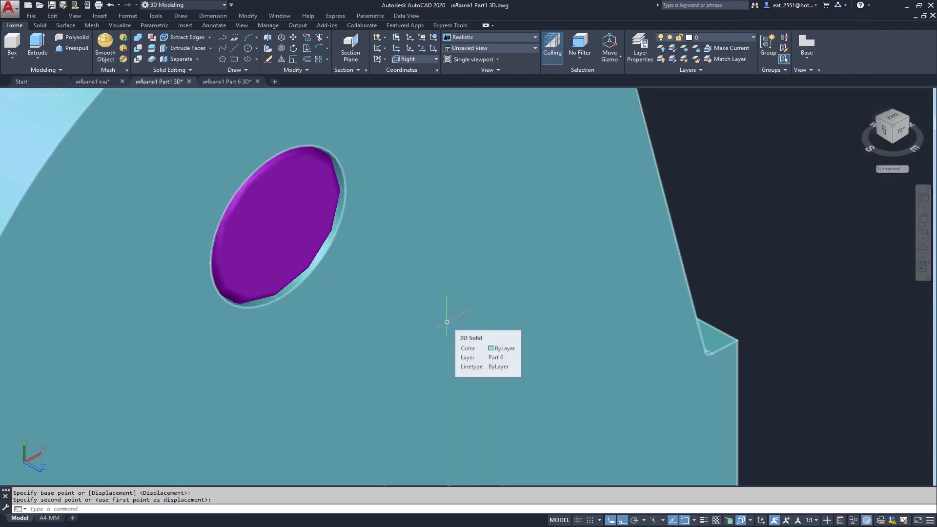
scroll(362, 274, "down", 5)
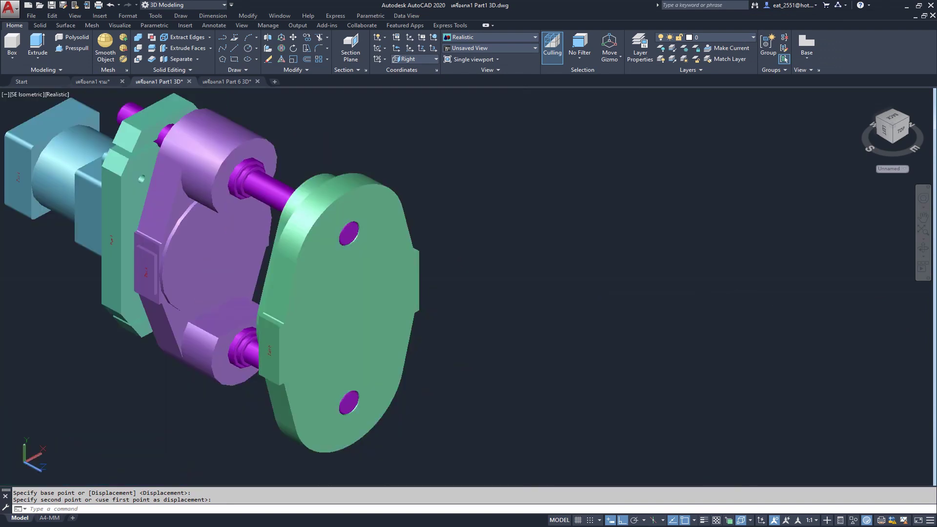
Step: Move the seated plate a further 10 units along the shafts
left_click(353, 249)
left_click(293, 38)
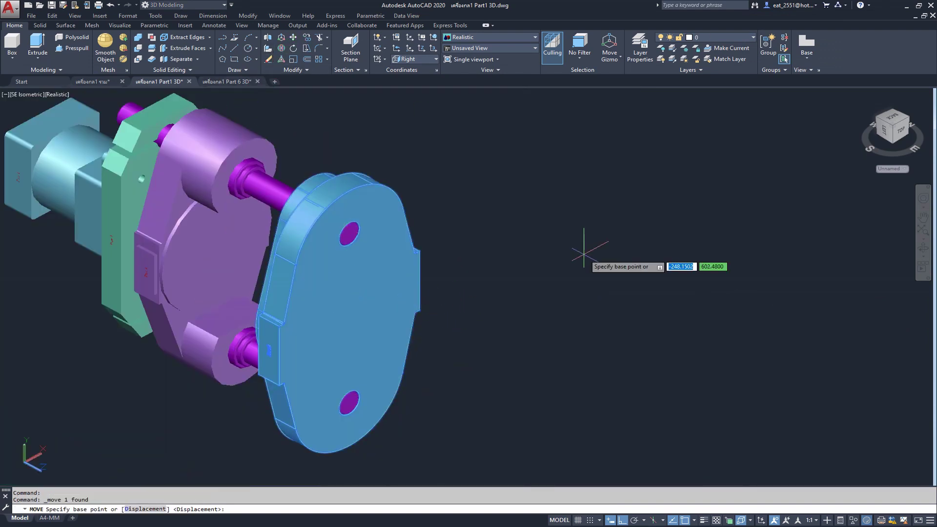
left_click(582, 250)
type("10")
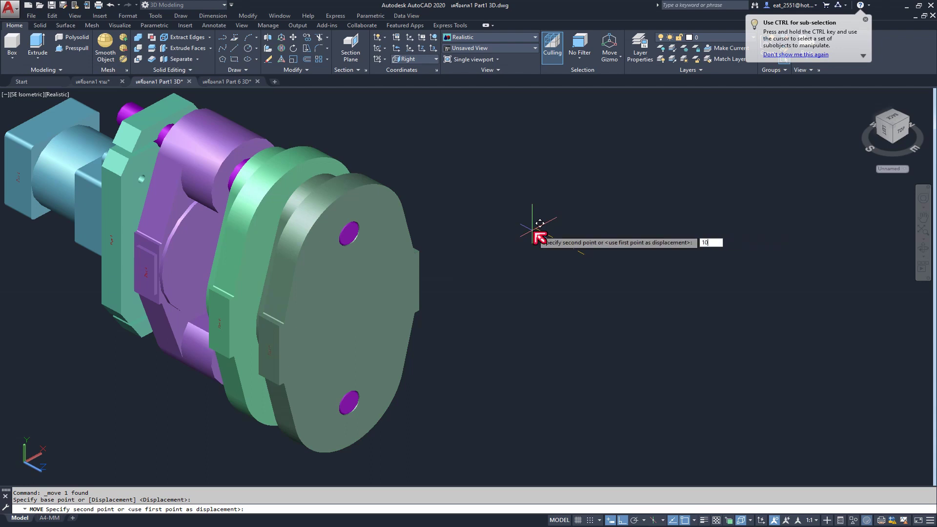
key("Return")
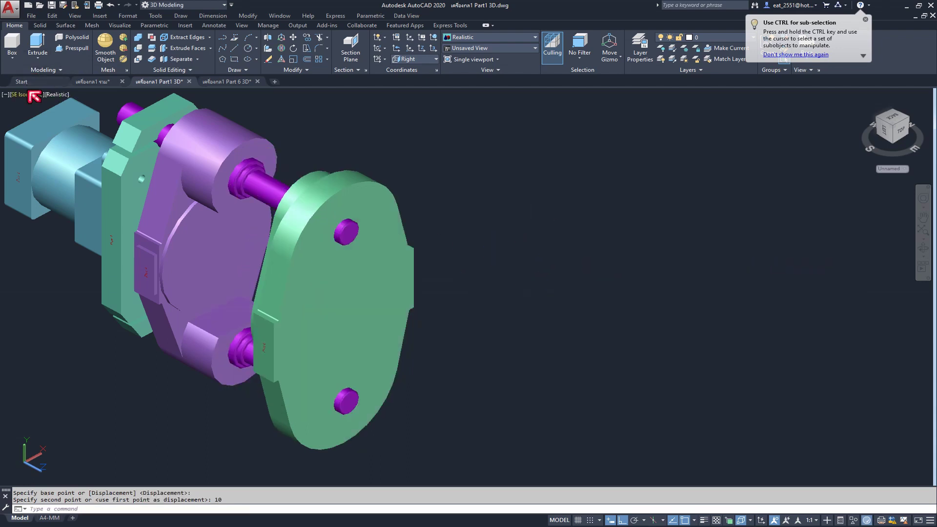
left_click(31, 95)
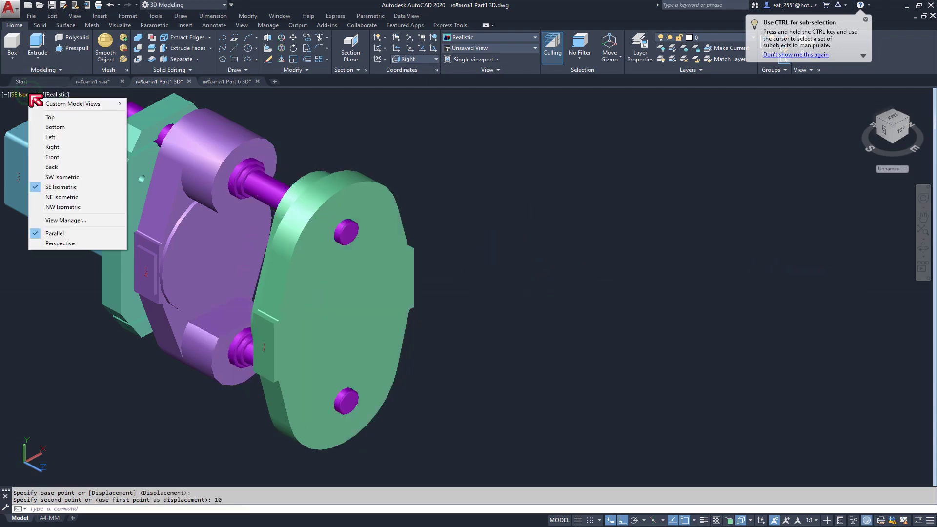
Step: Check the assembly from the Front at zoom extents, then show the A4-MM layout
left_click(66, 157)
middle_click(378, 334)
middle_click(379, 335)
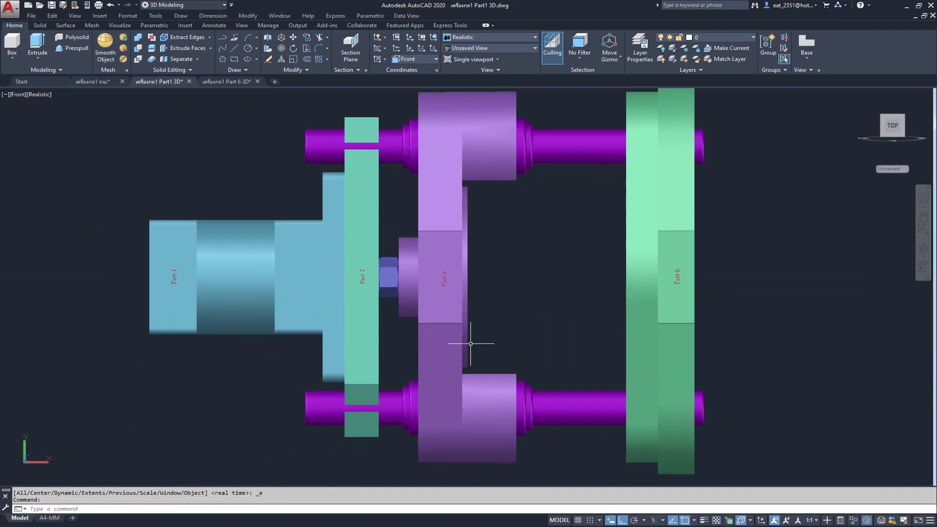
mouse_move(471, 346)
middle_mouse_down()
mouse_move(410, 354)
mouse_move(420, 362)
middle_mouse_up()
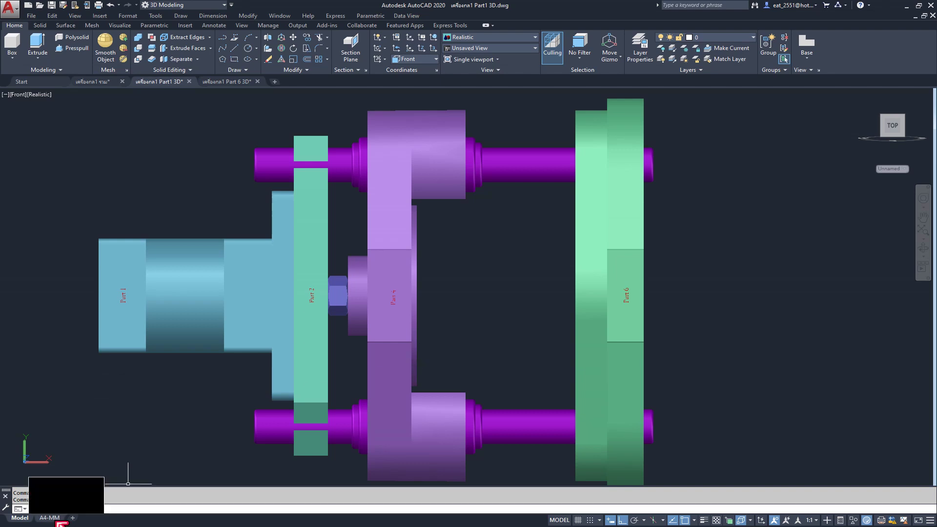
left_click(49, 518)
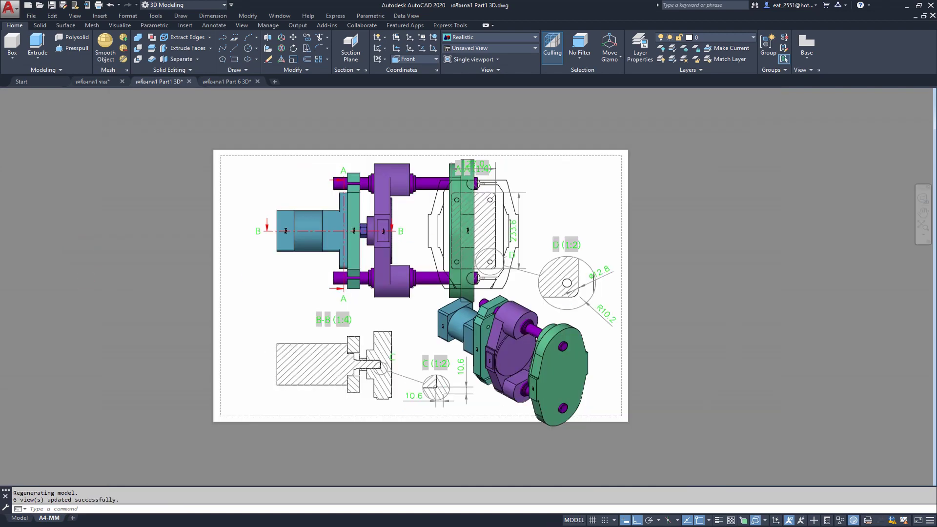
Step: Window-select all six drawing views and annotations on A4-MM, delete them, and zoom extents
left_click(352, 246)
middle_click_drag(224, 259, 371, 259)
scroll(273, 258, "up", 2)
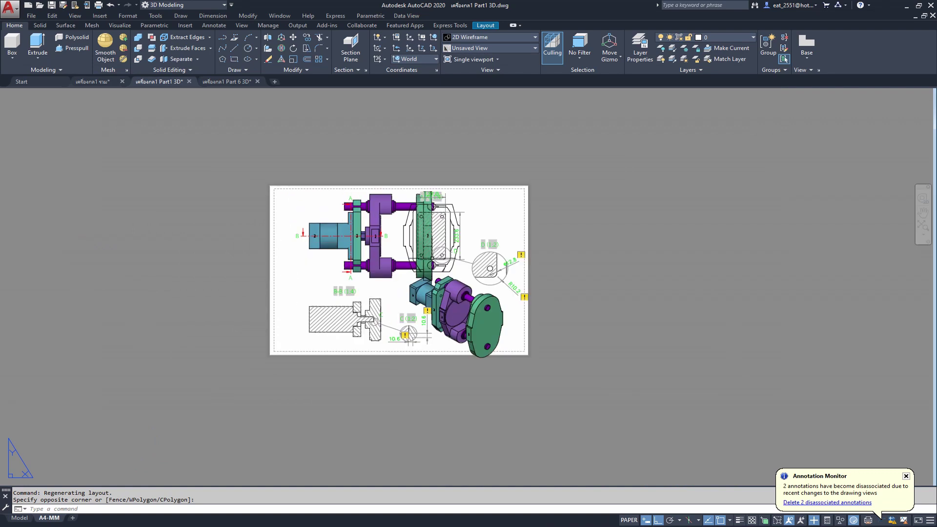
left_click(398, 285)
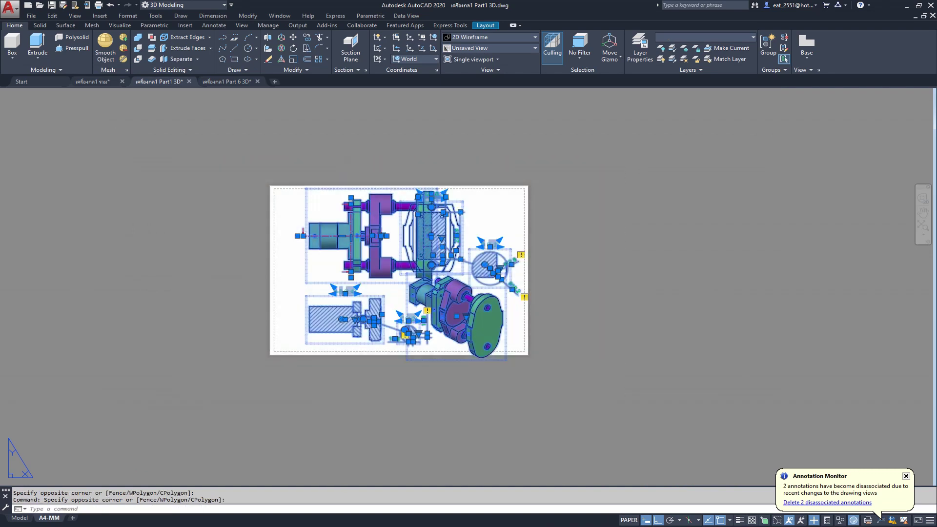
key("Delete")
middle_click(377, 309)
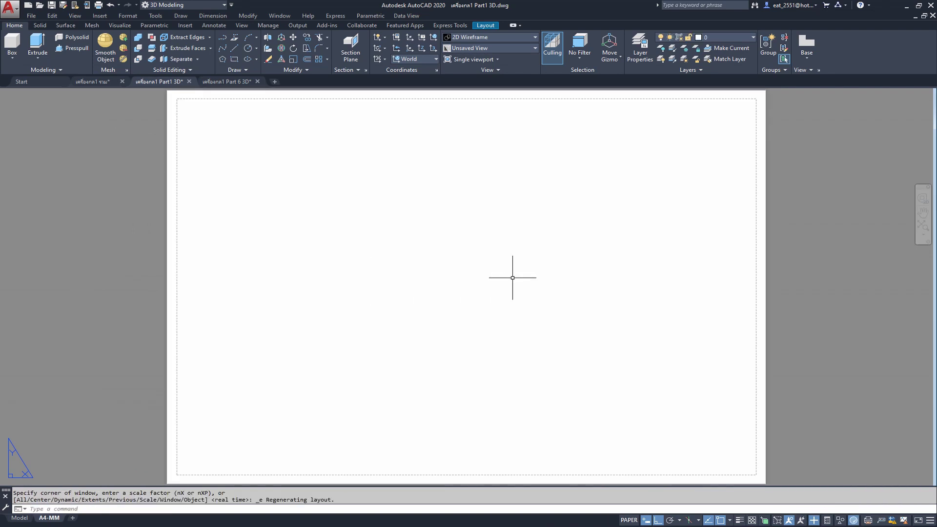
Step: Switch from the A4-MM layout to the Model tab and nudge the assembly view
left_click(19, 518)
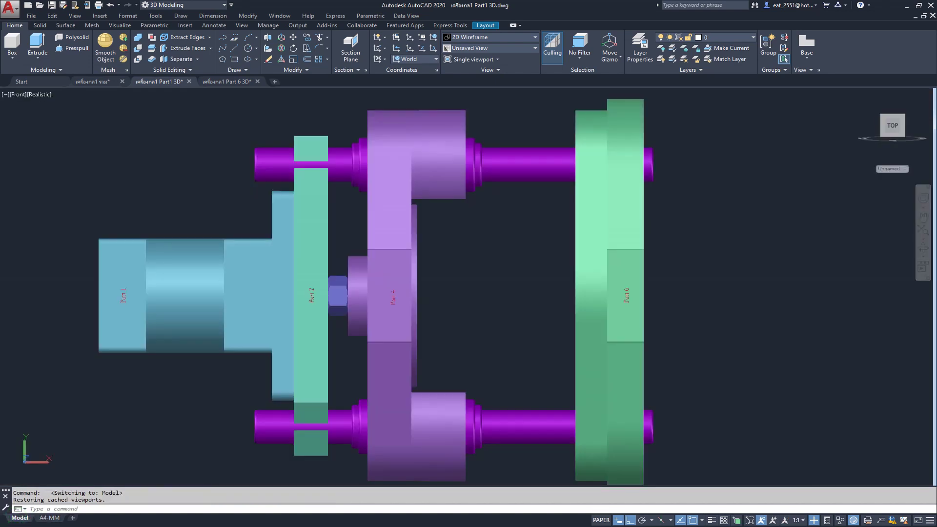
middle_click_drag(469, 270, 479, 263)
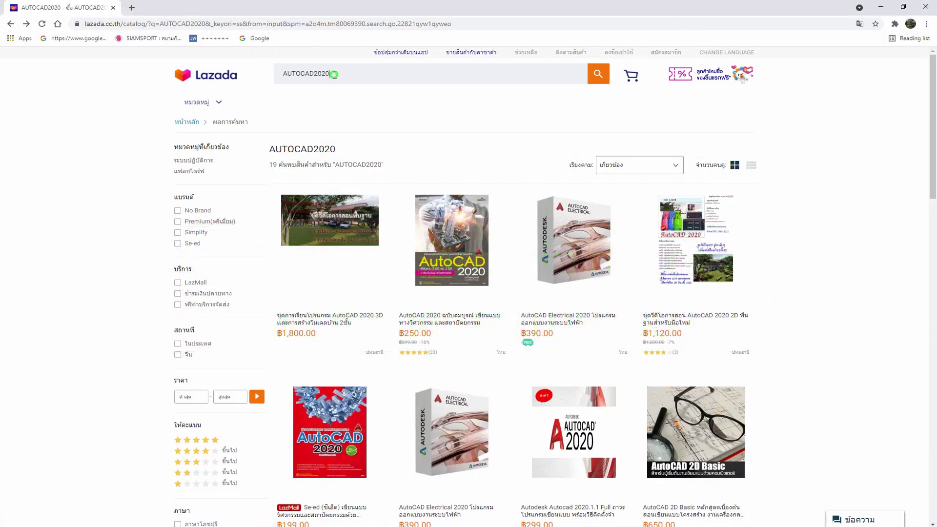
Step: Clear the pasted link from the Lazada search box and search for AUTOCAD2020 again
double_click(318, 74)
right_click(309, 74)
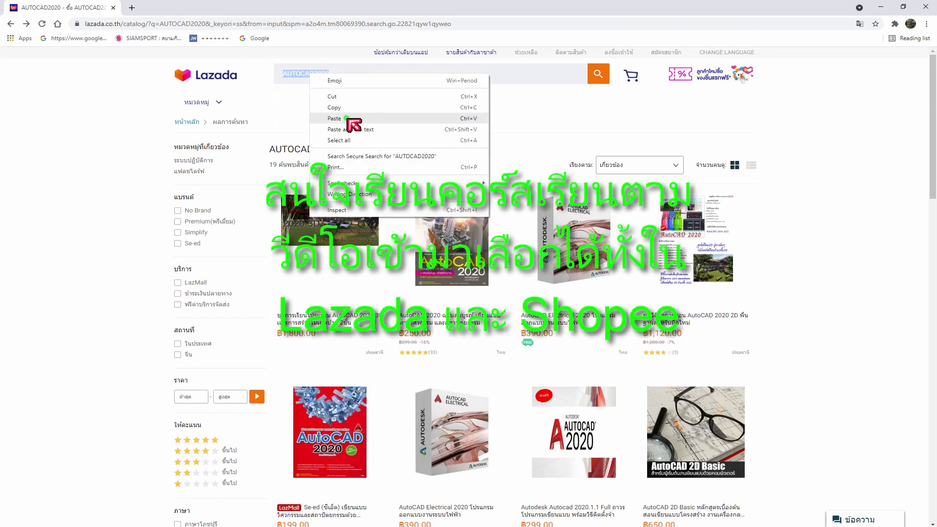
left_click(347, 118)
left_click_drag(389, 77, 218, 84)
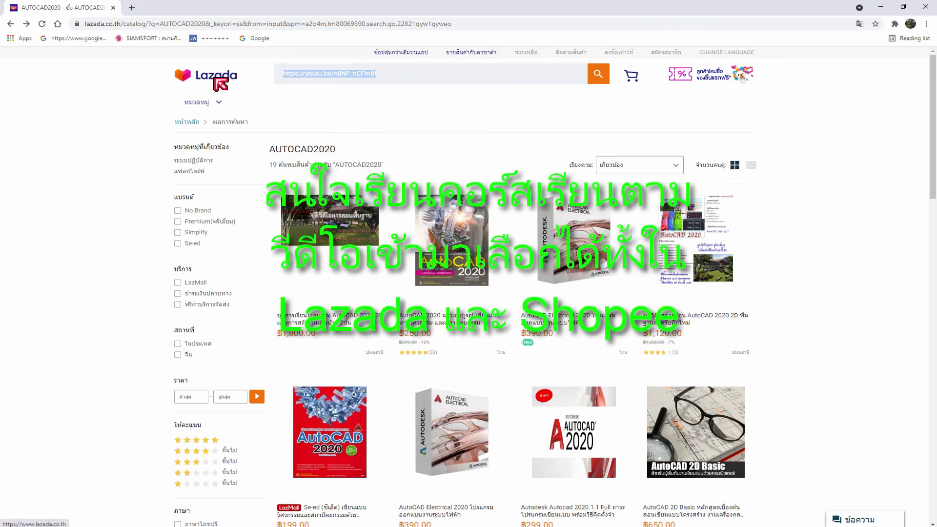
key("BackSpace")
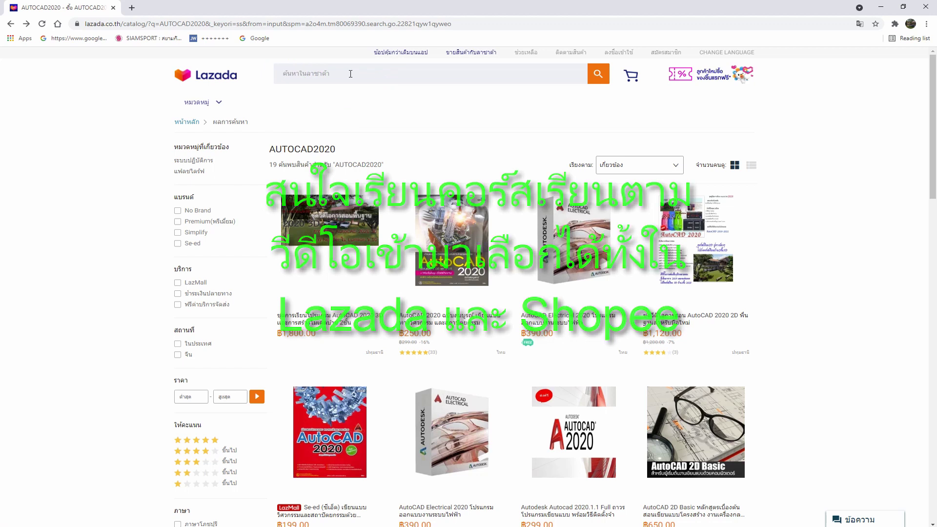
type("A")
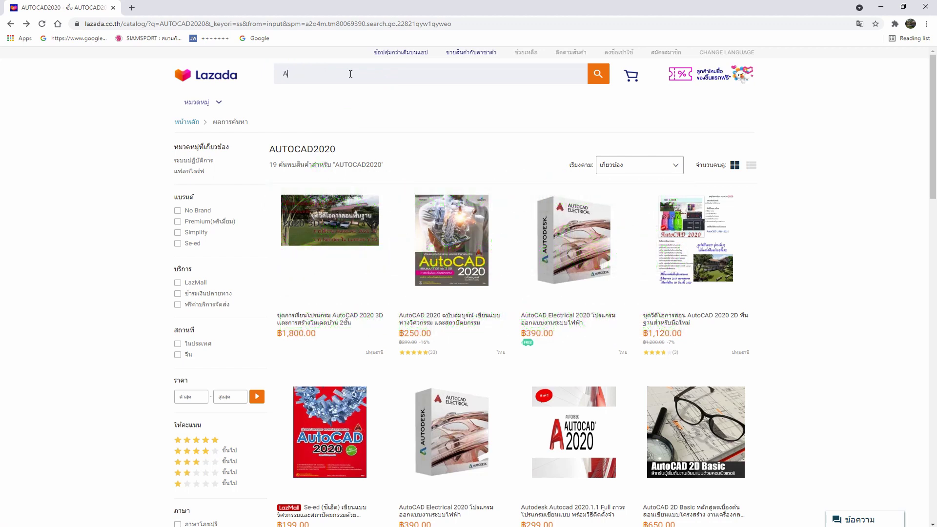
type("U")
type("TOCAD2020")
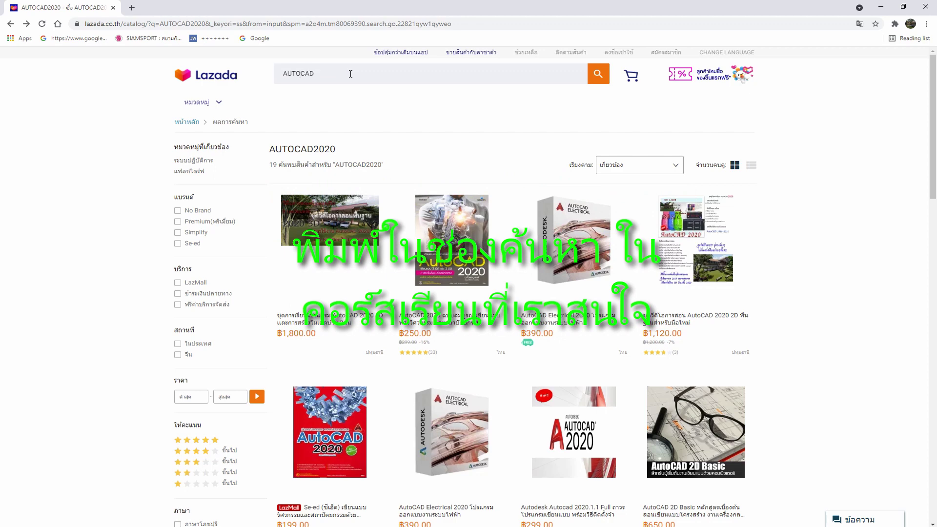
key("Return")
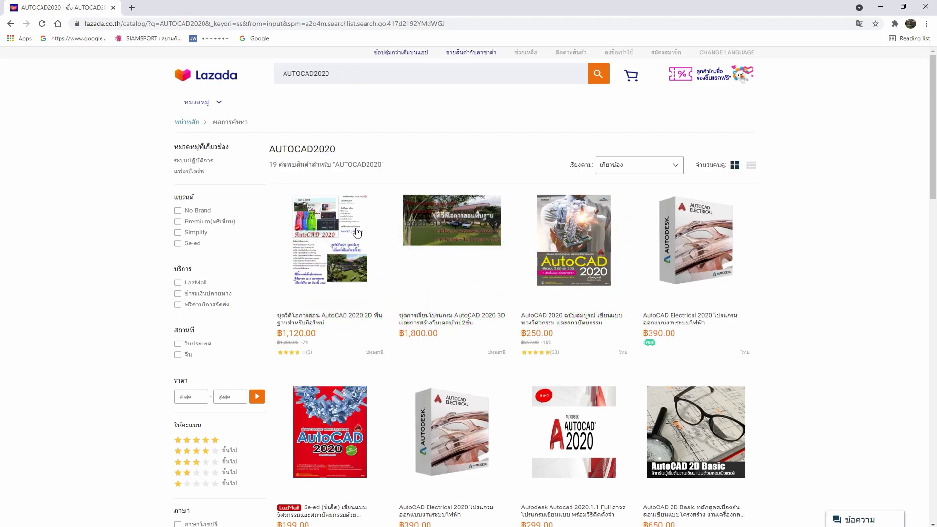
Step: Open the first AutoCAD 2020 2D course listing and copy the youtu.be sample-video link
left_click(327, 234)
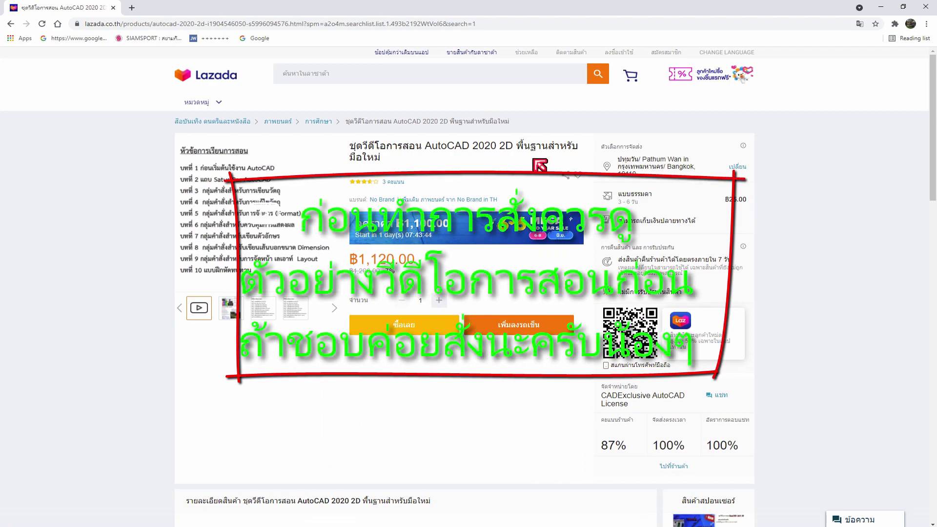
scroll(391, 169, "down", 2)
scroll(382, 169, "down", 3)
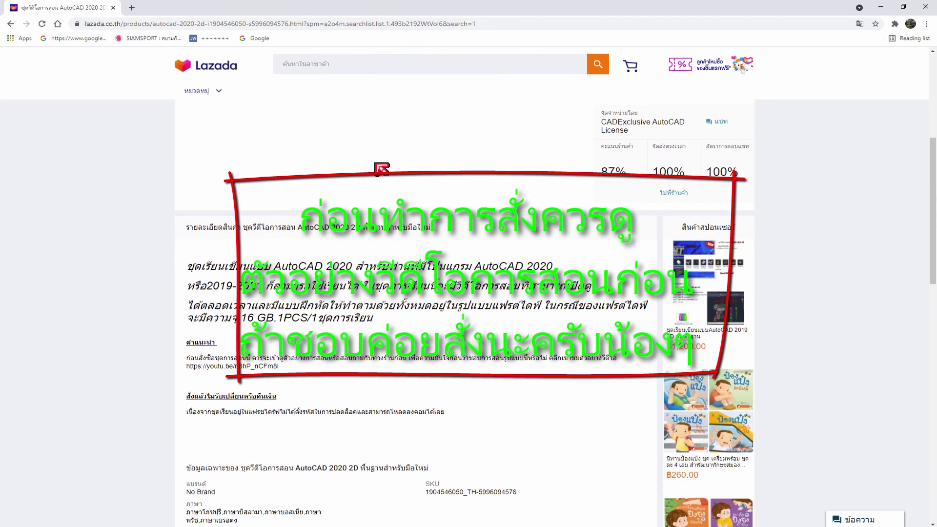
scroll(383, 246, "down", 2)
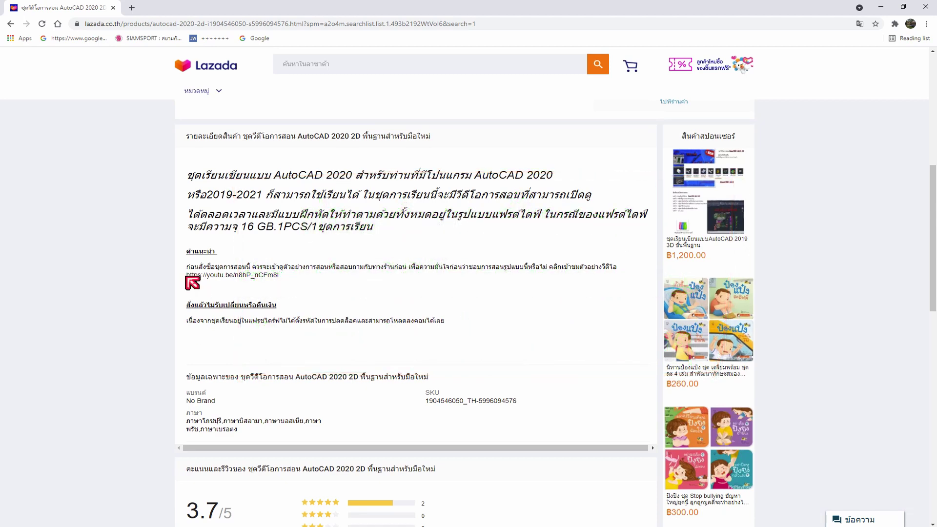
left_click_drag(186, 276, 279, 279)
key("ctrl+c")
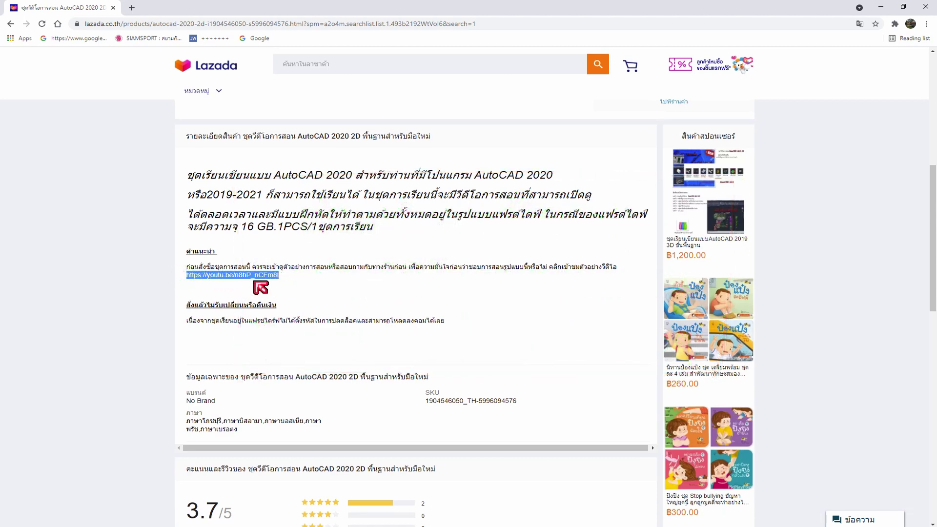
right_click(255, 282)
left_click(289, 282)
Step: Search YouTube in a new tab for the copied link, open the chapter 3 lesson, then close it
left_click(132, 8)
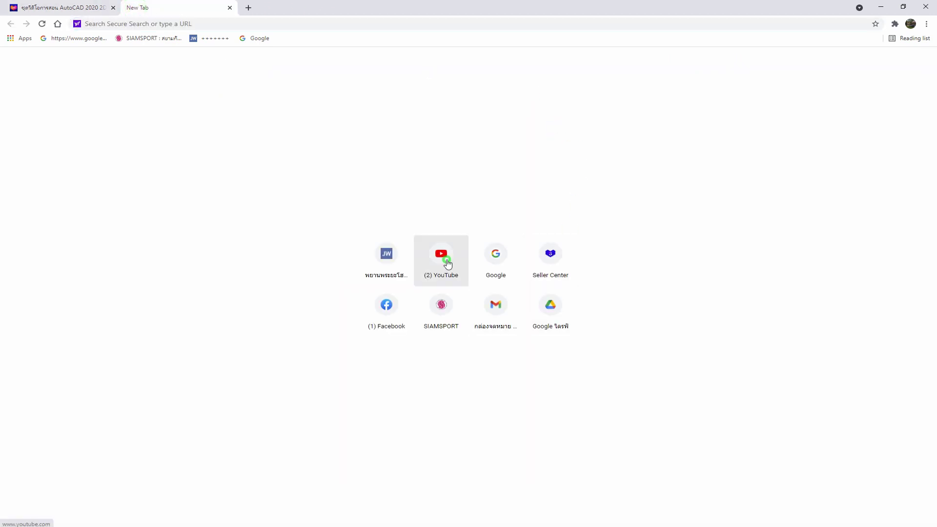
left_click(448, 264)
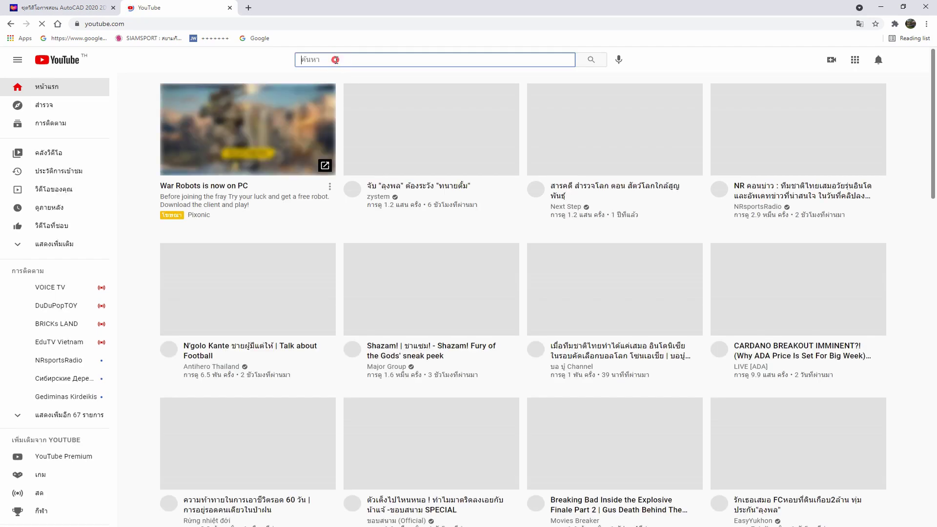
right_click(335, 59)
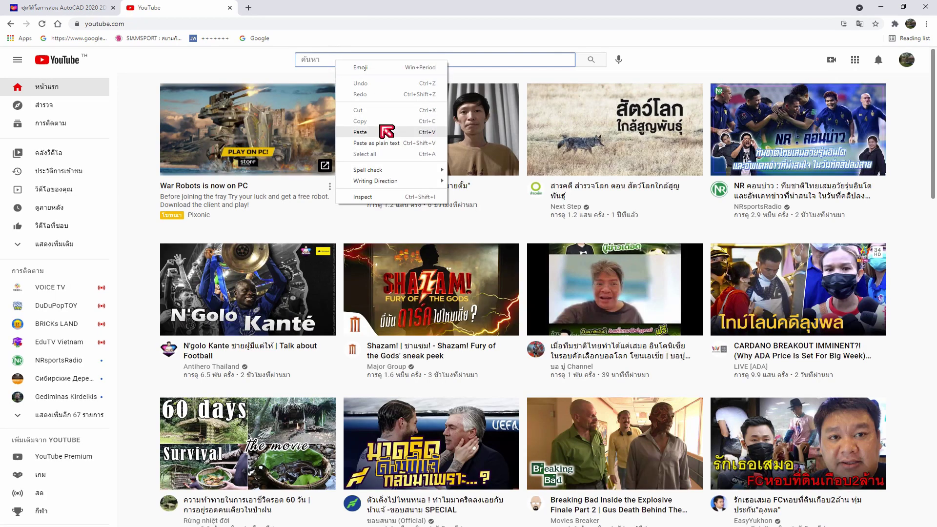
left_click(387, 132)
key("Return")
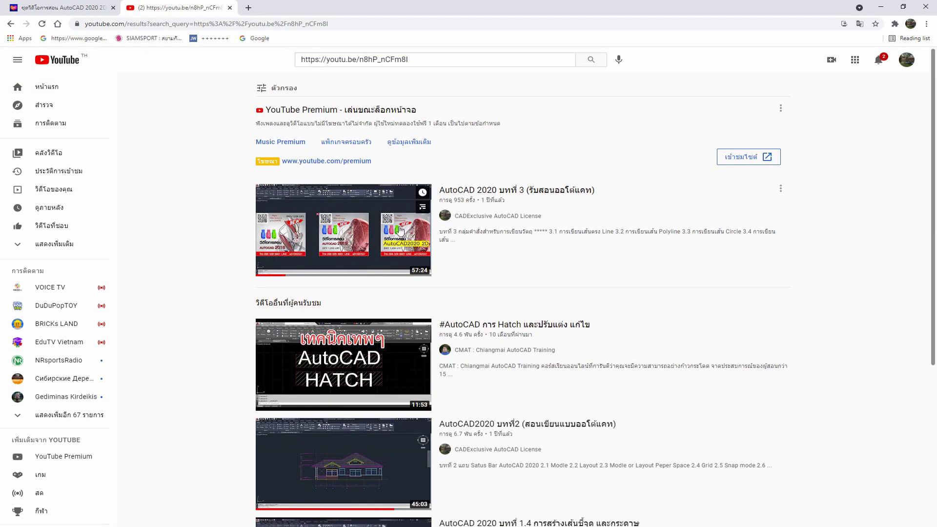
left_click(400, 232)
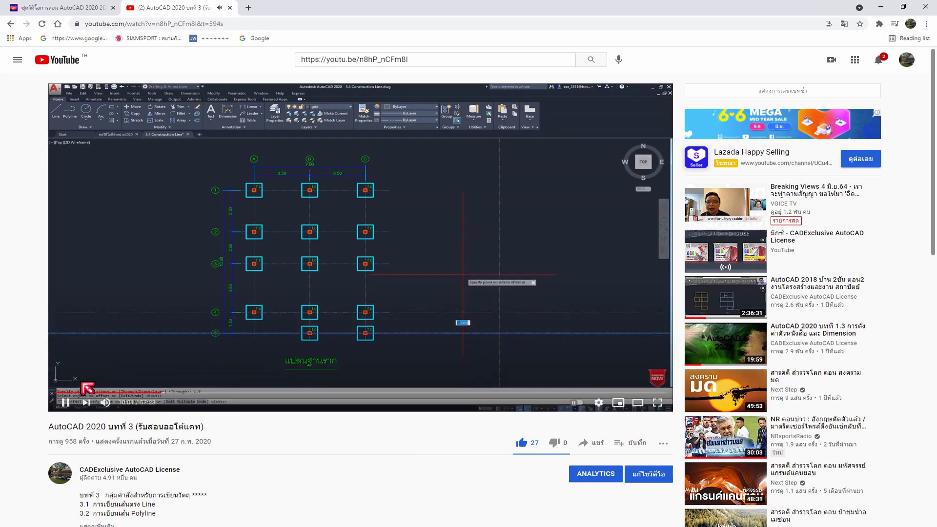
left_click(230, 8)
Step: Go to the CADExclusive AutoCAD License shop and list All Products
scroll(482, 304, "up", 7)
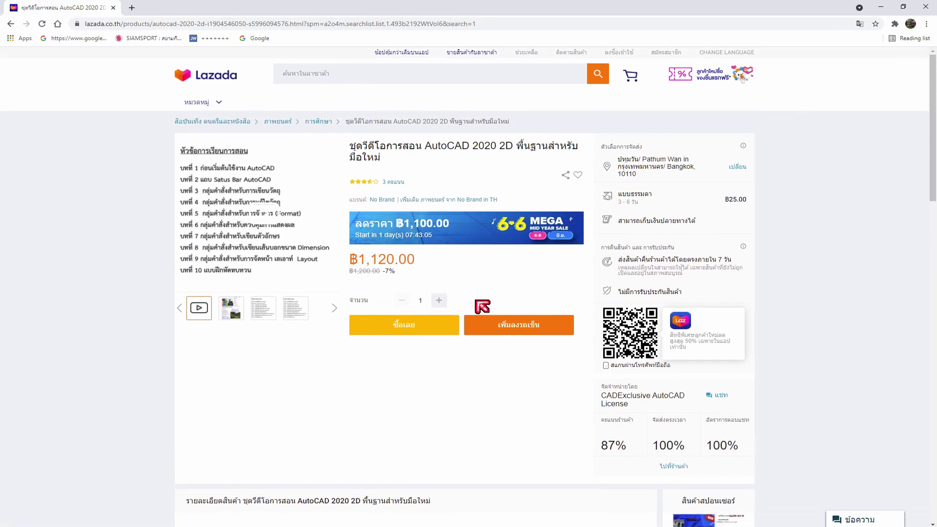
scroll(459, 292, "down", 5)
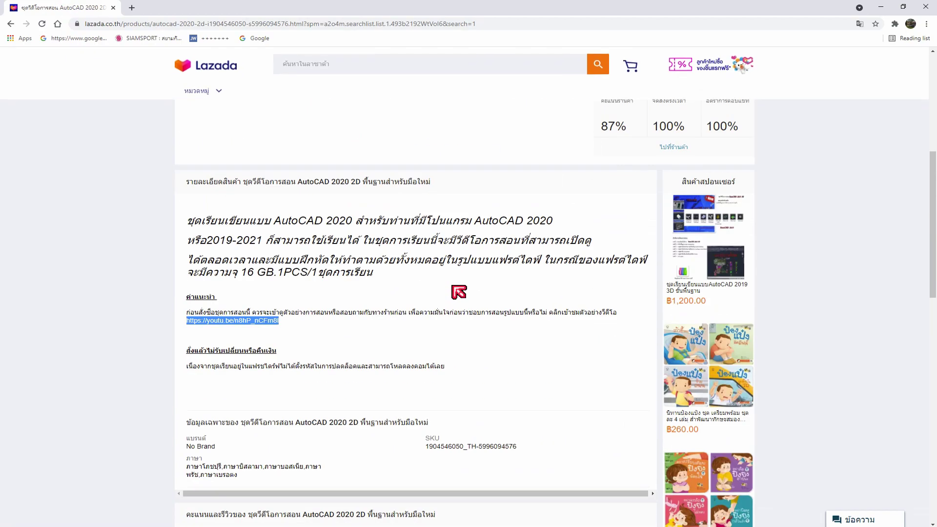
scroll(459, 292, "down", 10)
scroll(459, 292, "down", 4)
scroll(454, 289, "down", 6)
scroll(453, 289, "up", 1)
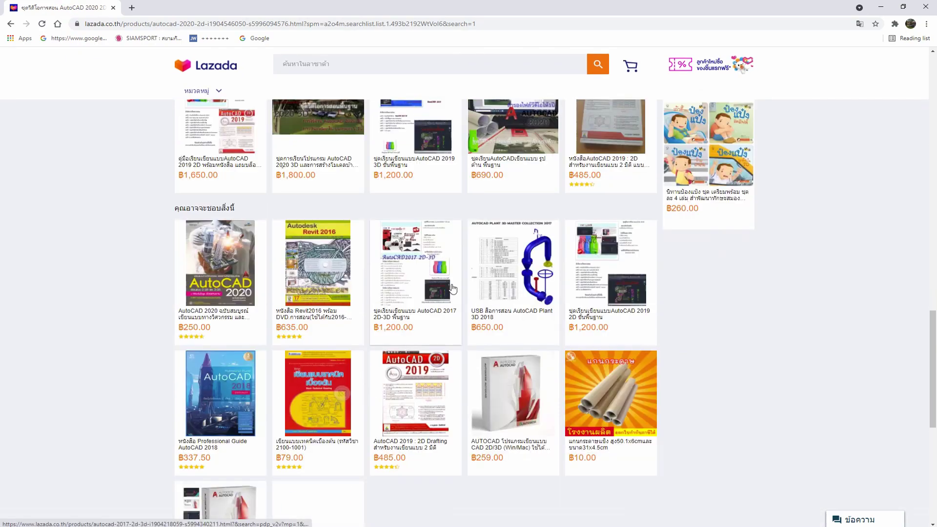
scroll(453, 289, "up", 3)
scroll(453, 289, "up", 10)
scroll(453, 289, "up", 5)
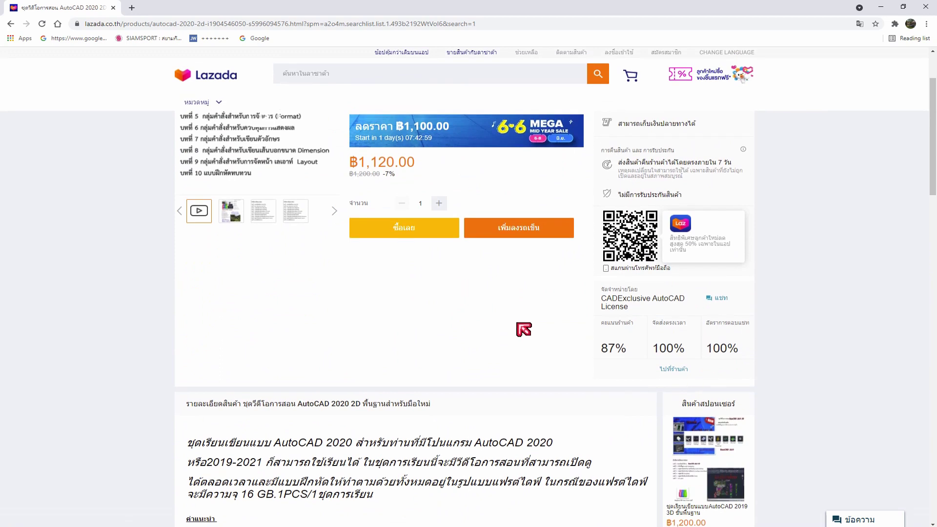
left_click(677, 369)
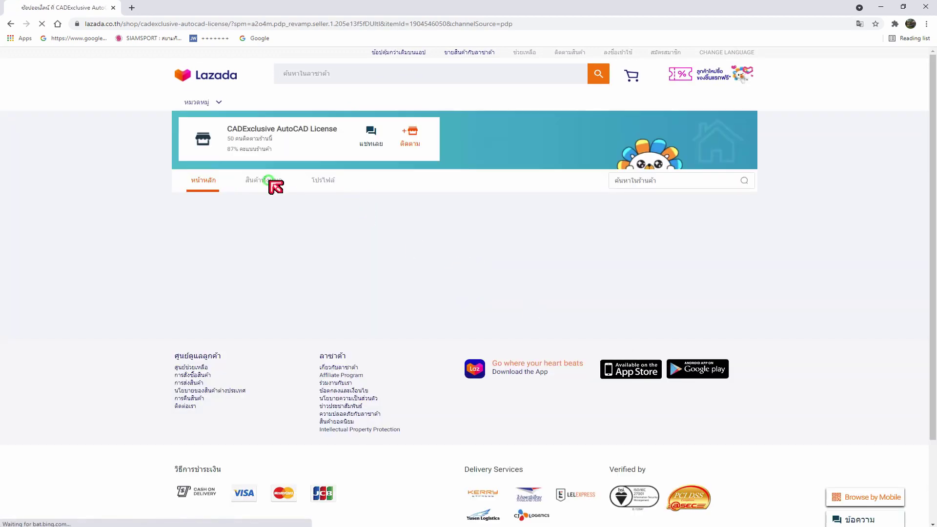
left_click(274, 185)
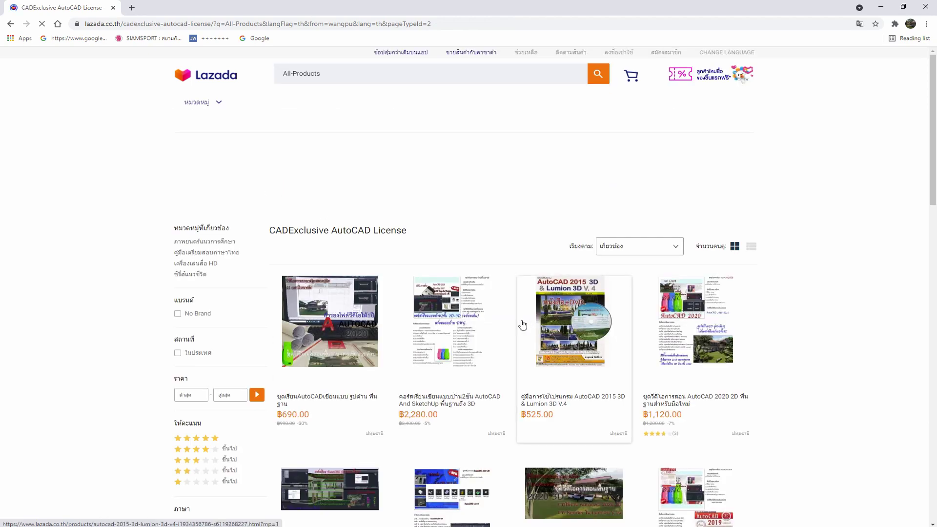
scroll(523, 323, "down", 3)
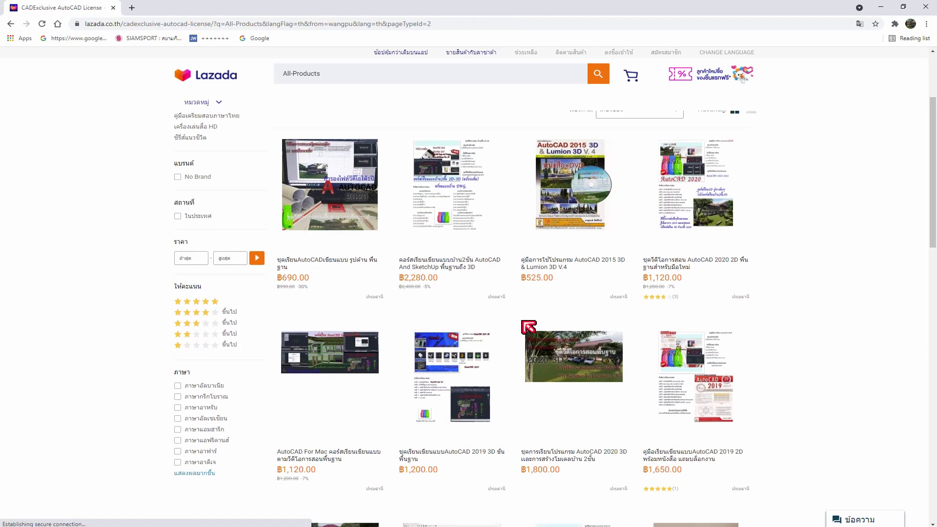